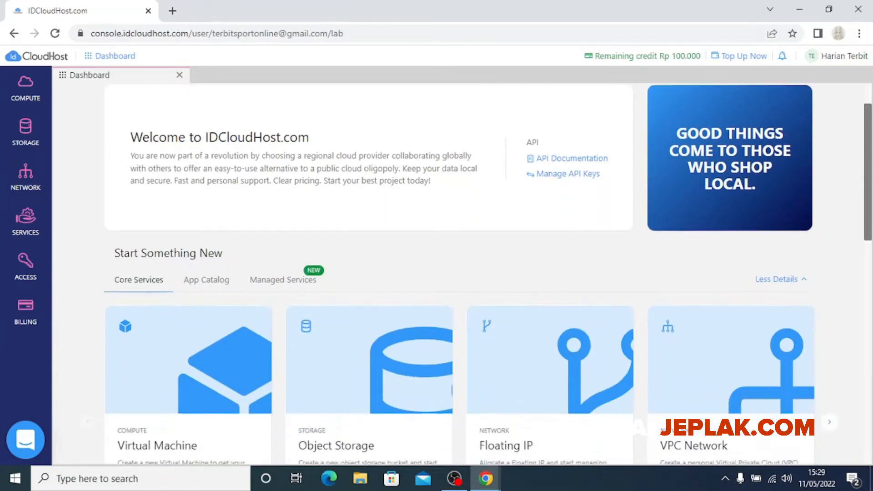
Scroll through the idcloudhost.com homepage in the new tab to browse its content
scroll(454, 273, "up", 3)
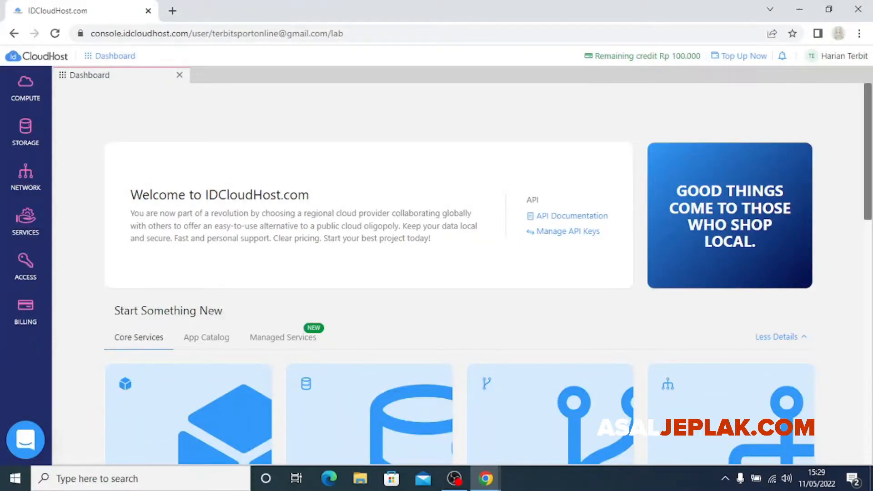
scroll(459, 273, "down", 10)
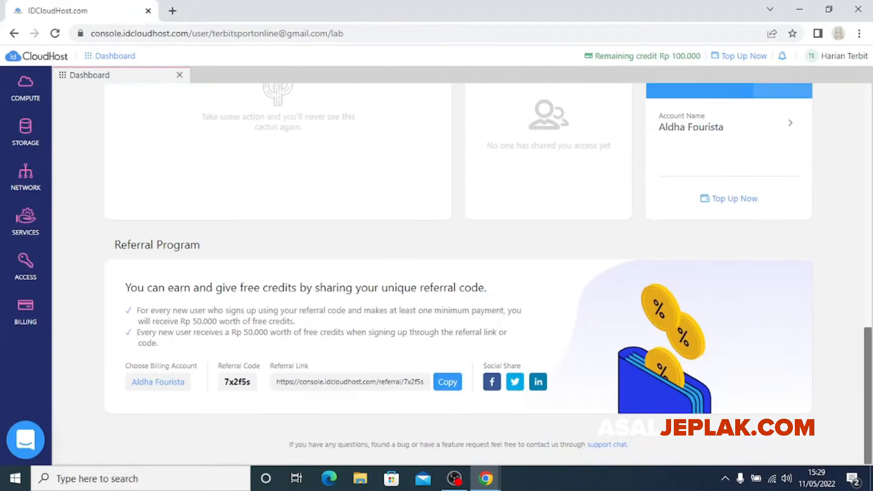
scroll(459, 273, "up", 8)
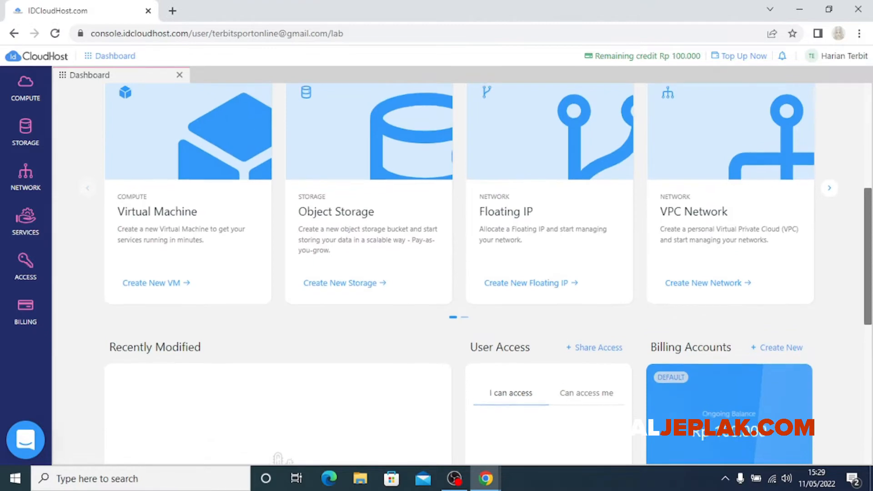
scroll(459, 273, "down", 1)
scroll(459, 273, "up", 6)
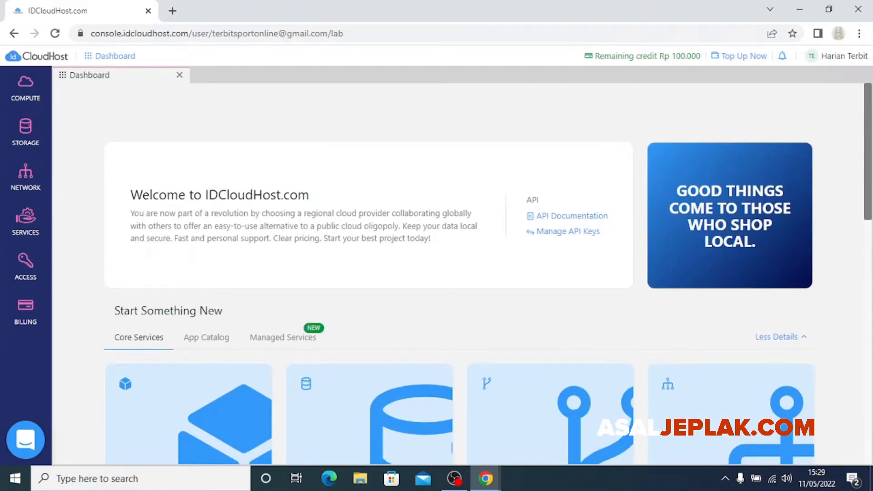
scroll(460, 273, "down", 8)
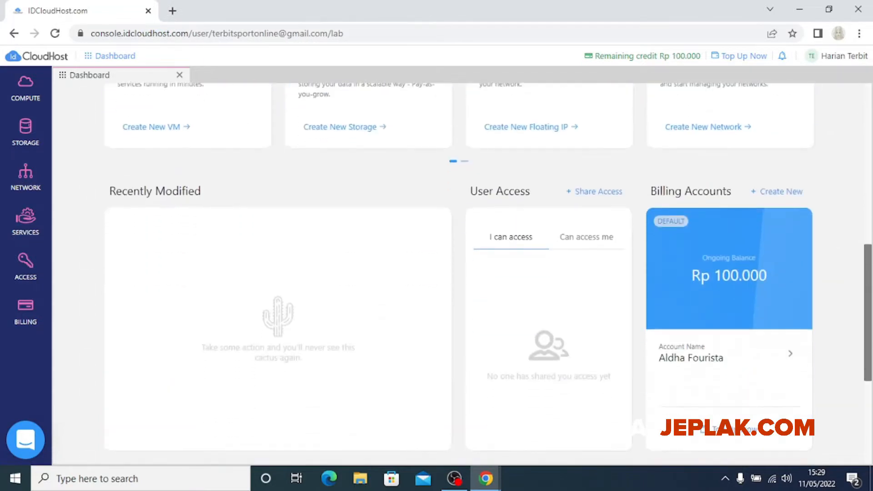
scroll(459, 273, "up", 3)
scroll(460, 273, "up", 2)
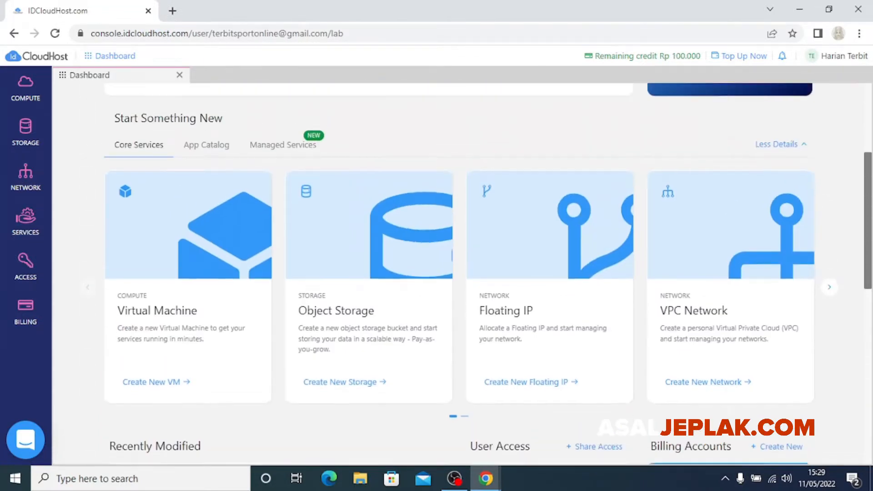
scroll(459, 273, "down", 6)
scroll(460, 273, "up", 7)
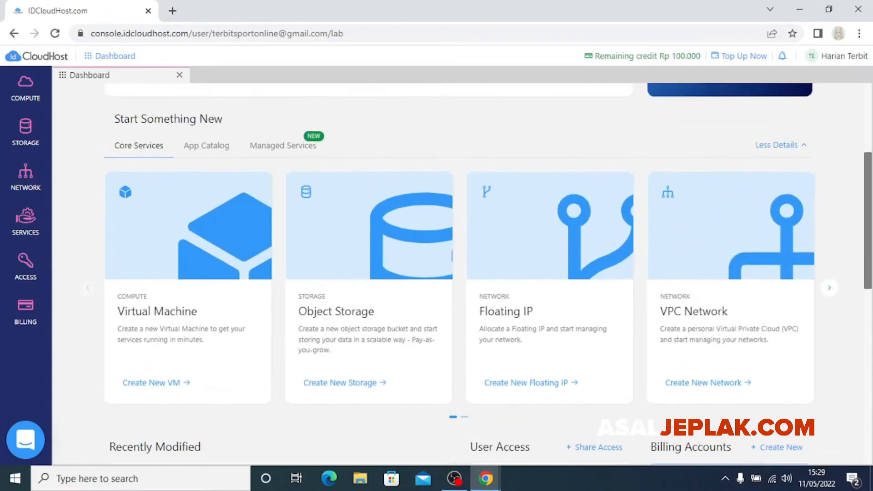
scroll(459, 273, "up", 1)
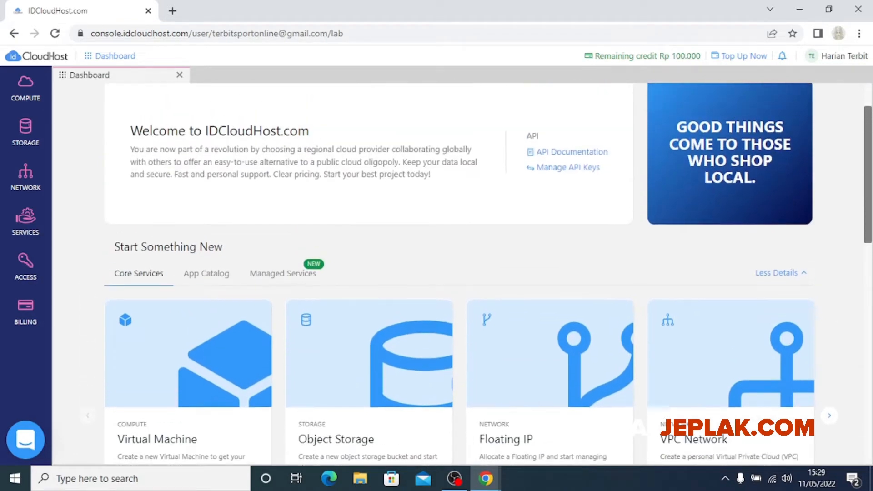
scroll(460, 273, "up", 2)
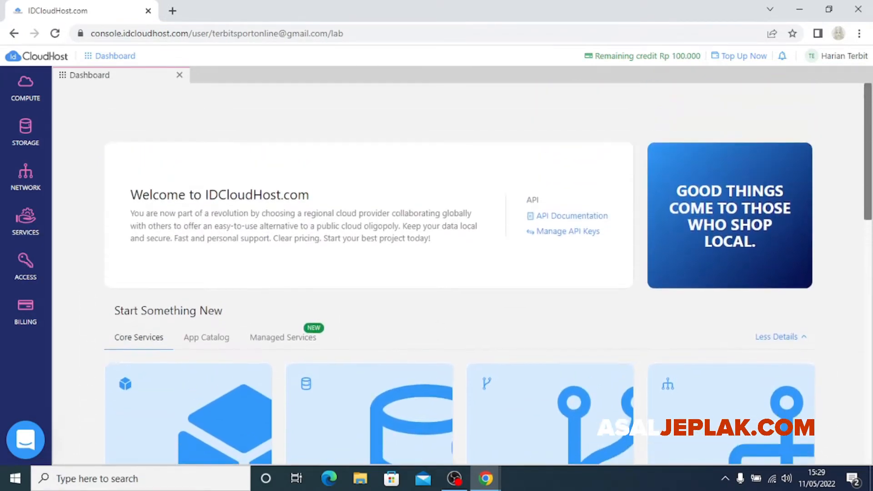
scroll(460, 273, "down", 1)
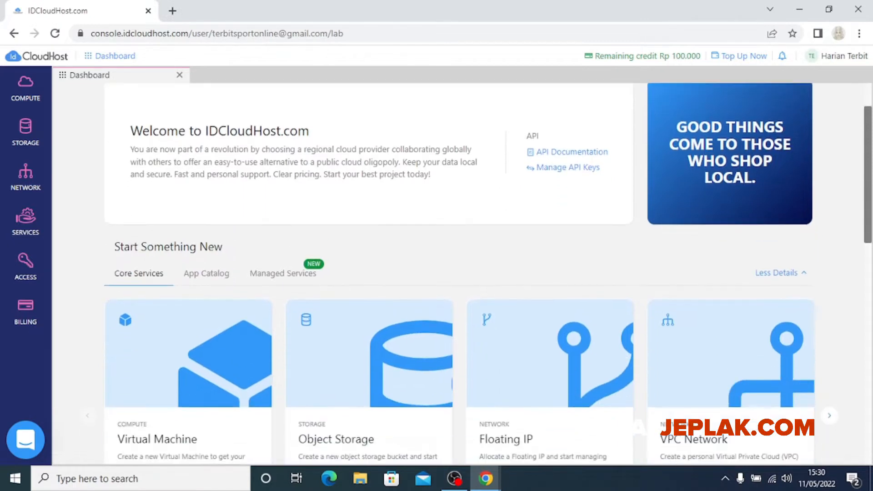
scroll(460, 273, "down", 1)
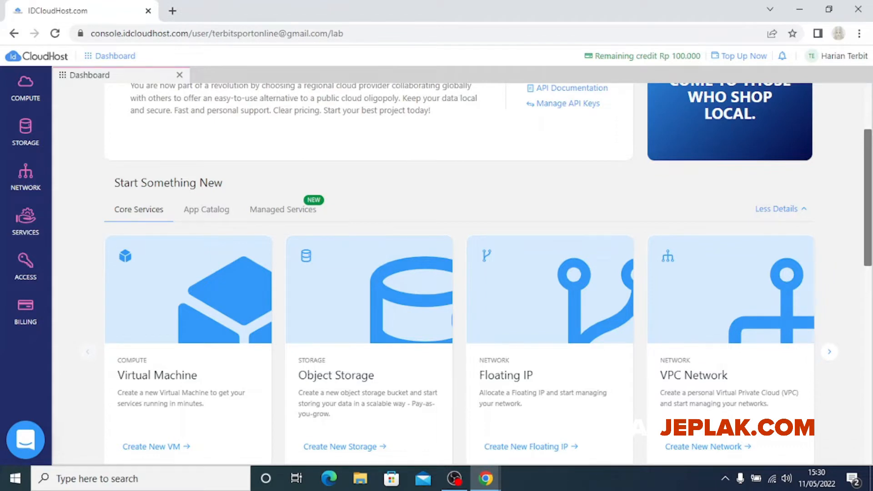
scroll(459, 273, "up", 2)
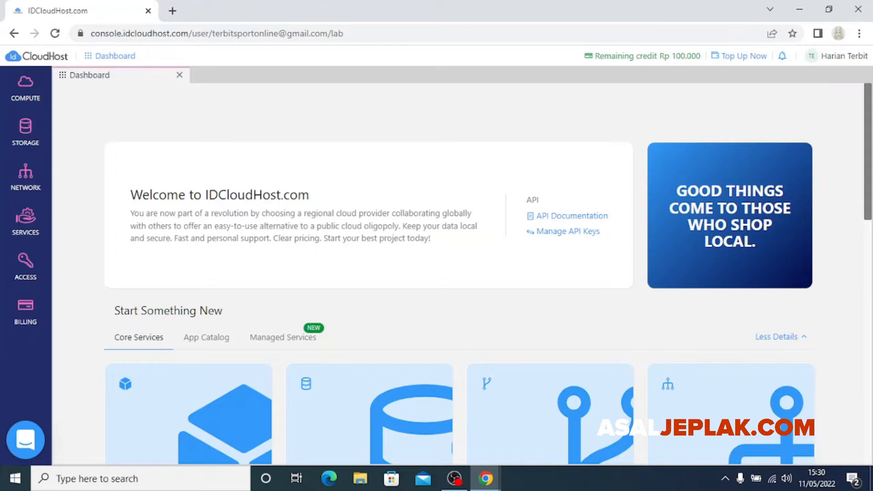
scroll(459, 274, "down", 2)
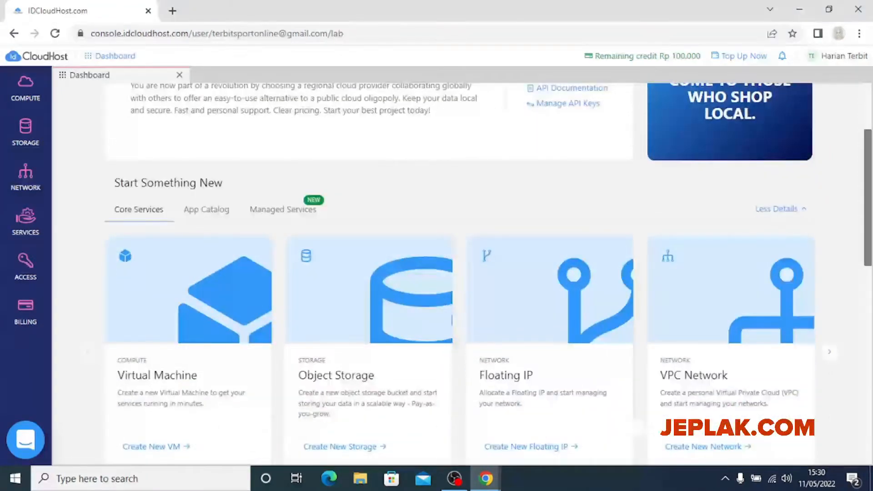
scroll(458, 273, "up", 2)
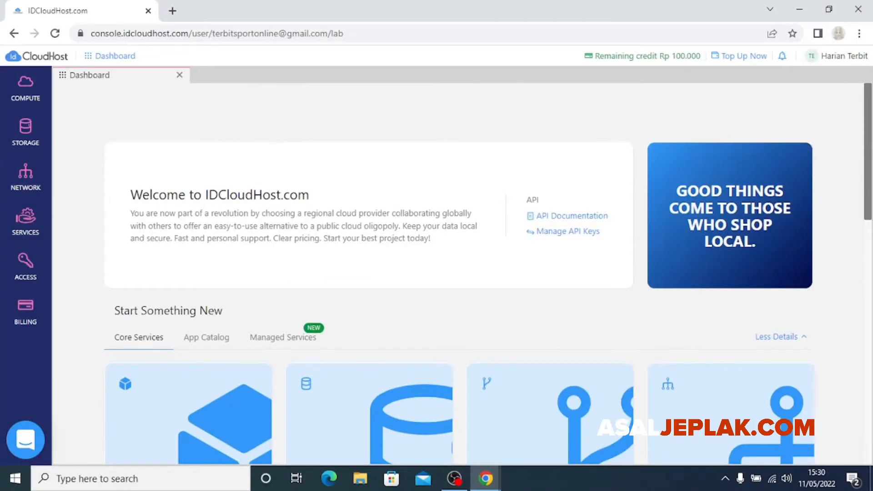
scroll(489, 273, "down", 1)
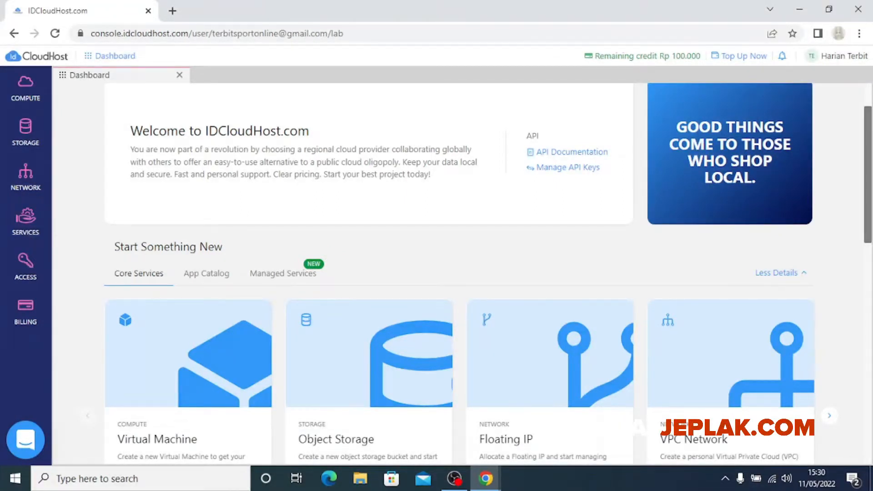
scroll(488, 272, "up", 2)
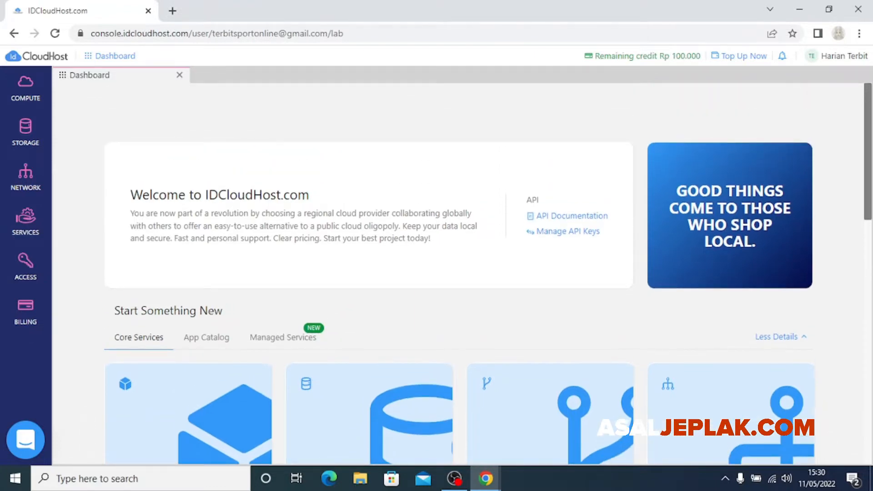
scroll(488, 273, "down", 4)
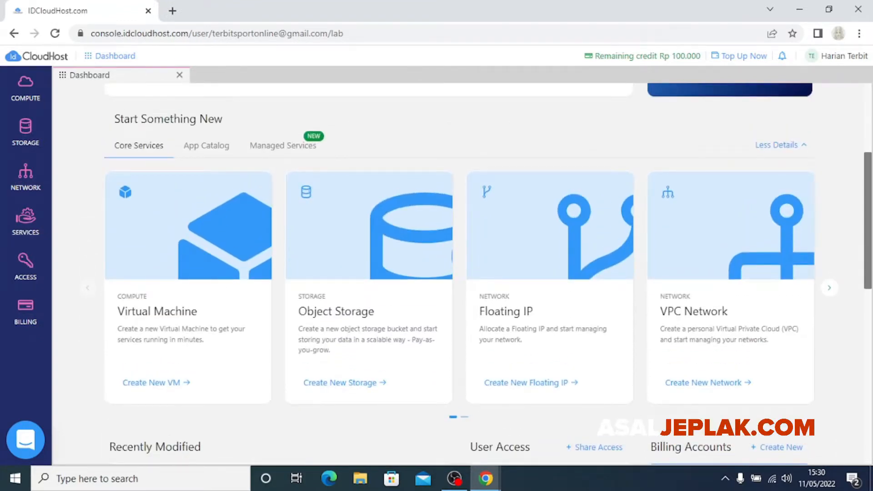
scroll(489, 273, "down", 1)
scroll(488, 273, "up", 4)
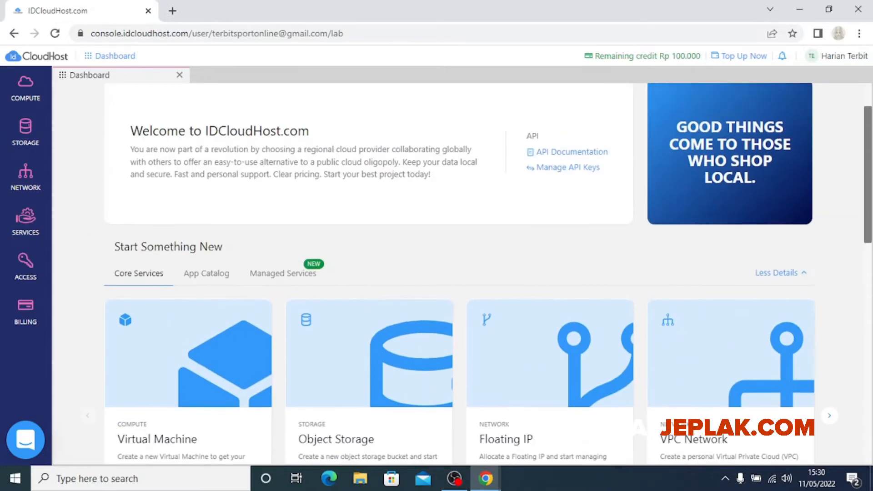
scroll(488, 273, "down", 1)
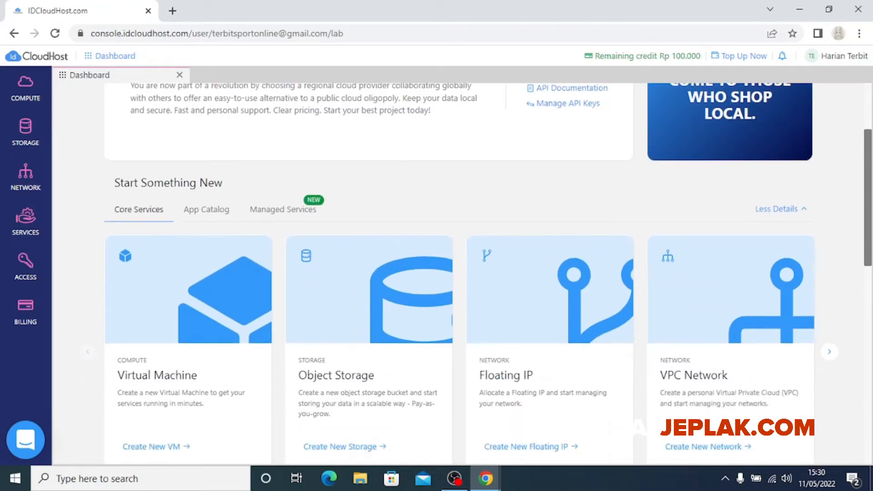
scroll(488, 273, "up", 1)
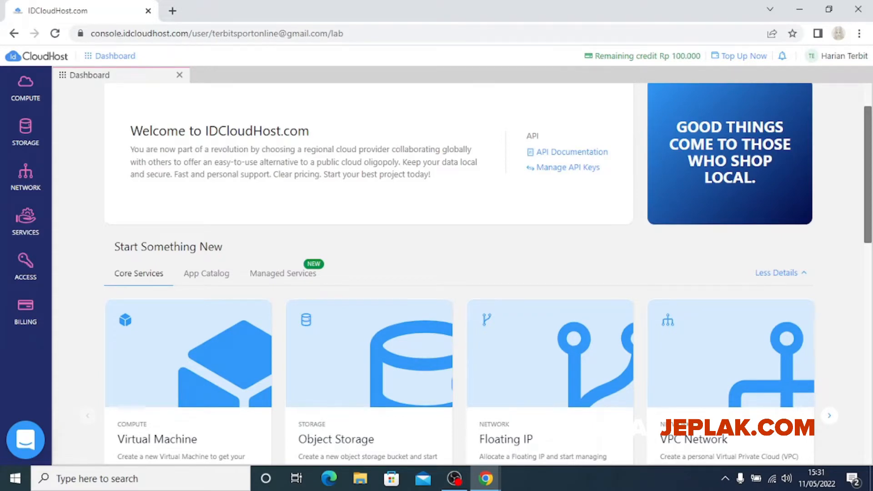
scroll(489, 273, "down", 4)
scroll(488, 273, "up", 5)
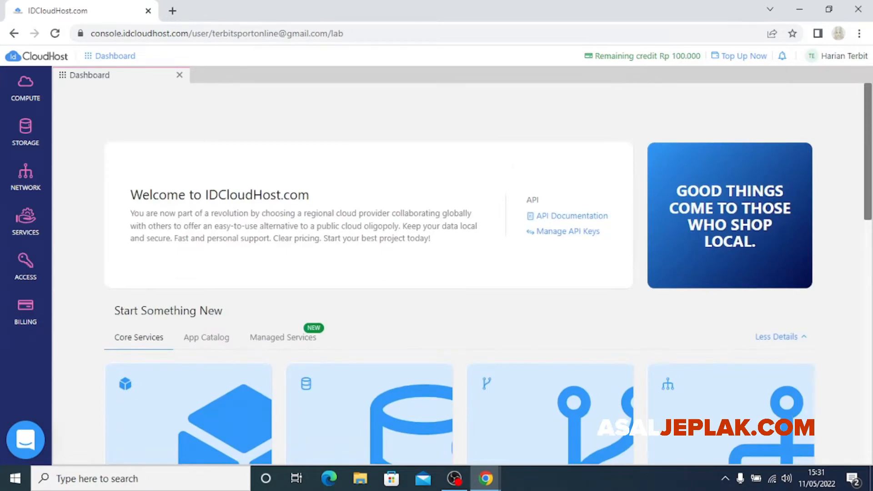
scroll(459, 273, "down", 5)
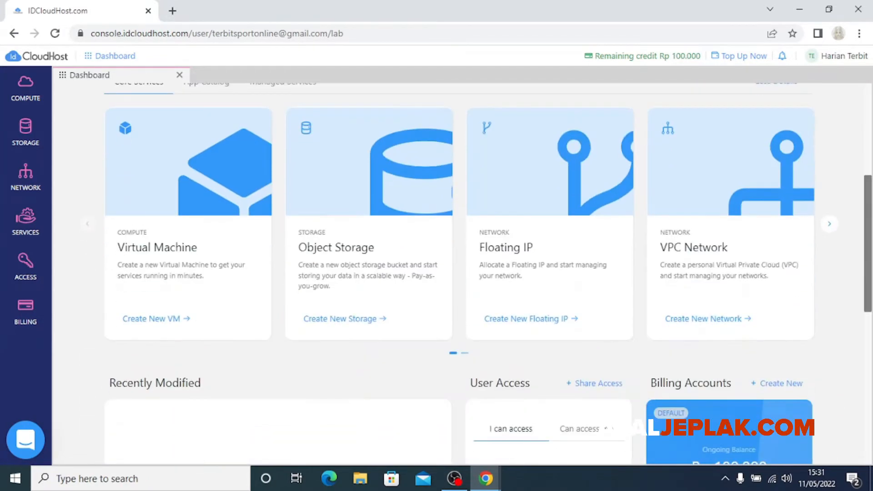
scroll(460, 273, "down", 3)
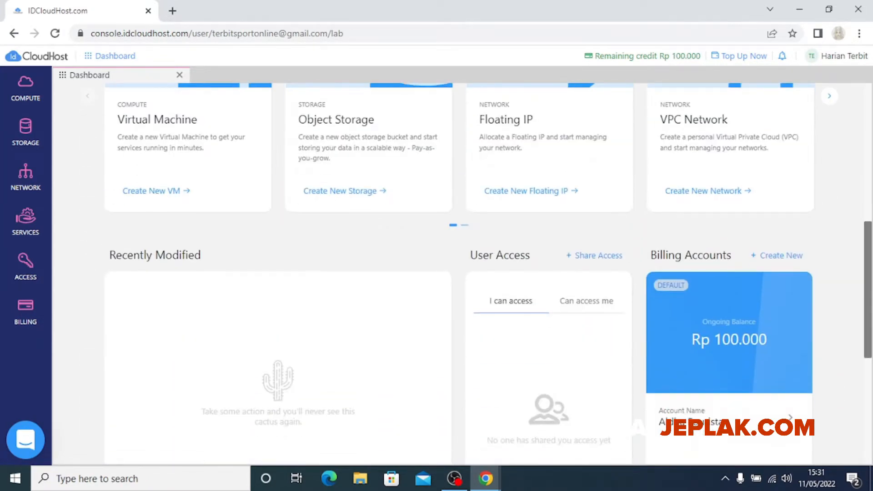
scroll(459, 273, "up", 5)
scroll(459, 273, "up", 1)
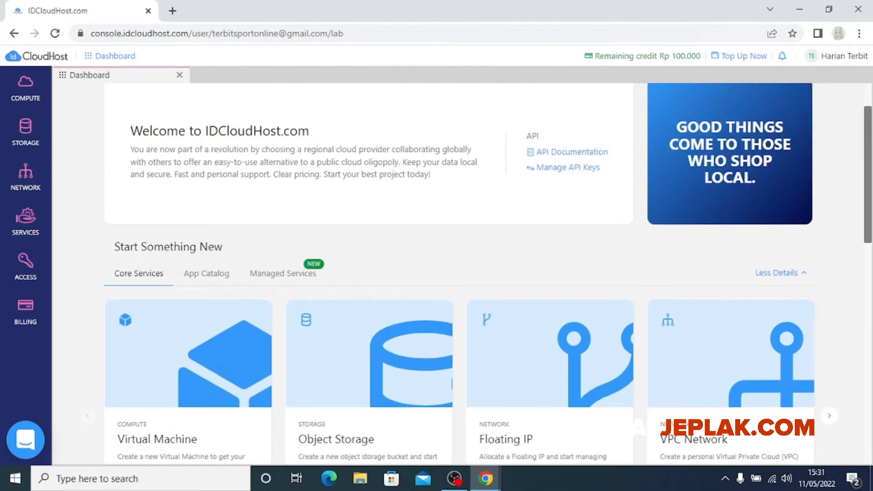
scroll(460, 272, "up", 1)
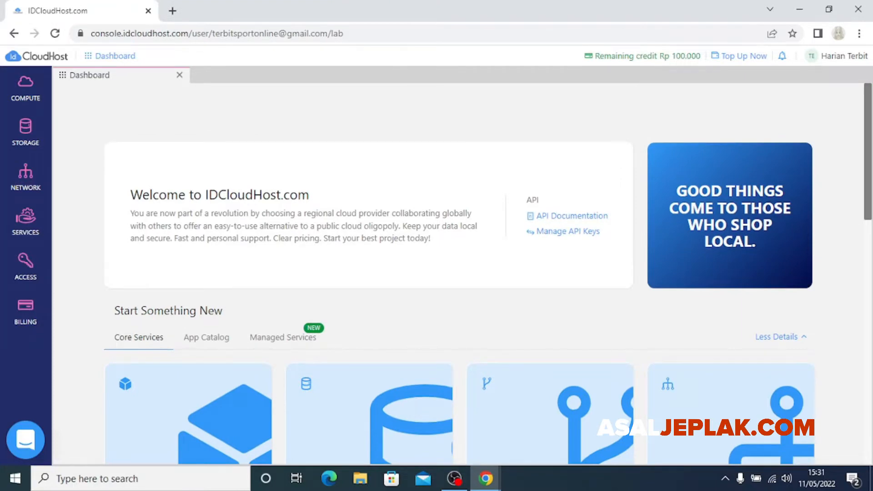
scroll(459, 273, "down", 2)
scroll(459, 273, "up", 2)
scroll(458, 273, "down", 5)
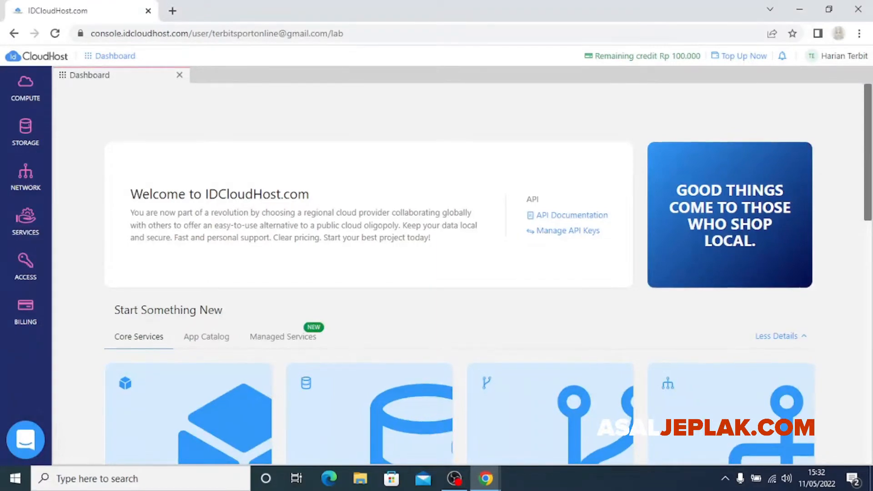
scroll(459, 273, "up", 5)
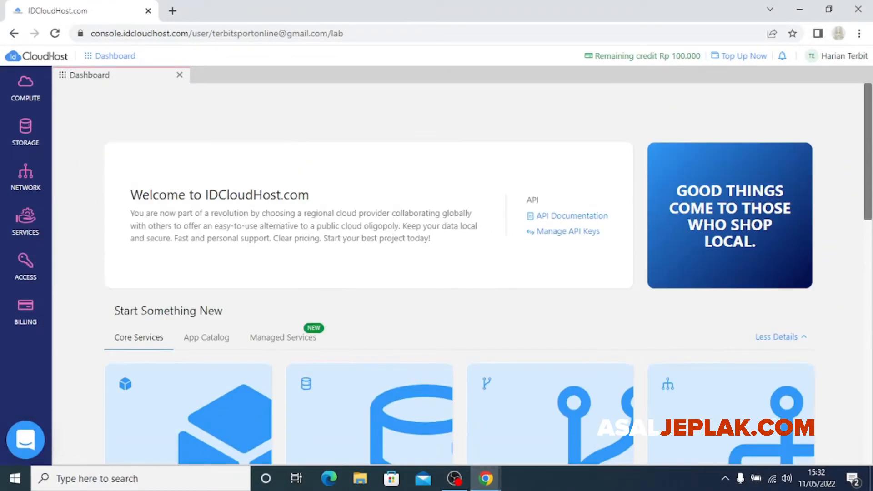
scroll(459, 273, "down", 8)
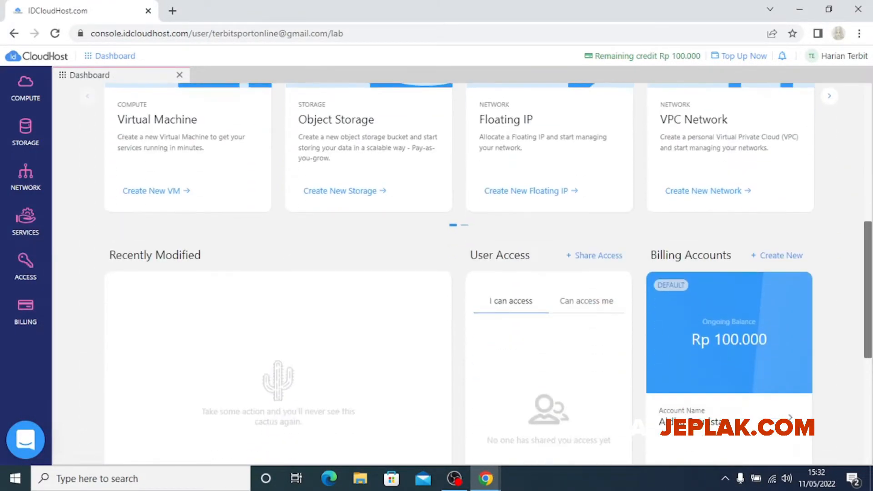
scroll(458, 273, "up", 8)
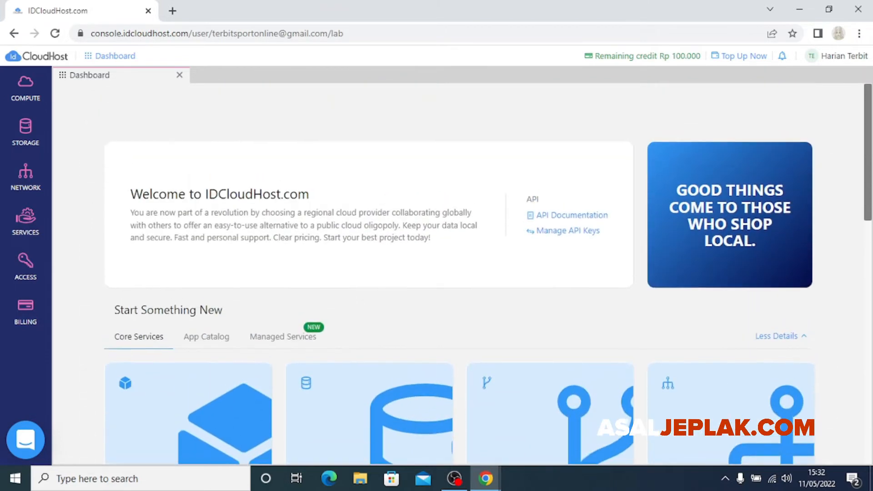
scroll(459, 272, "down", 2)
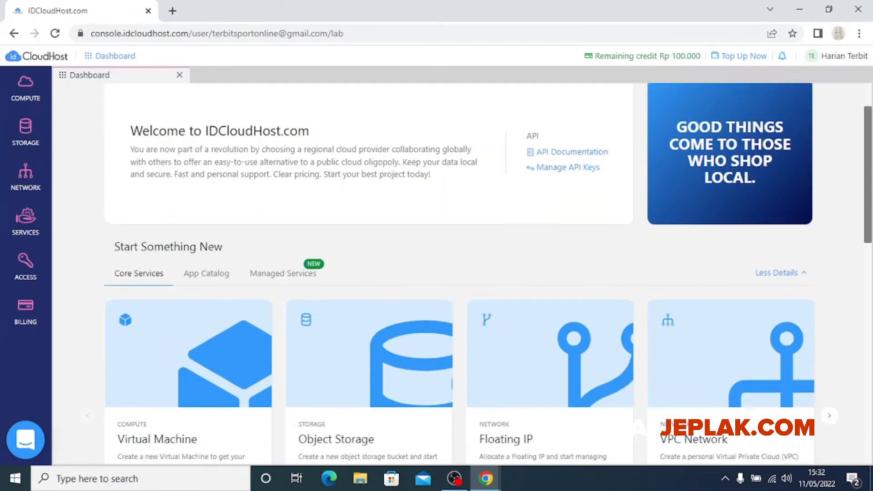
scroll(458, 273, "up", 2)
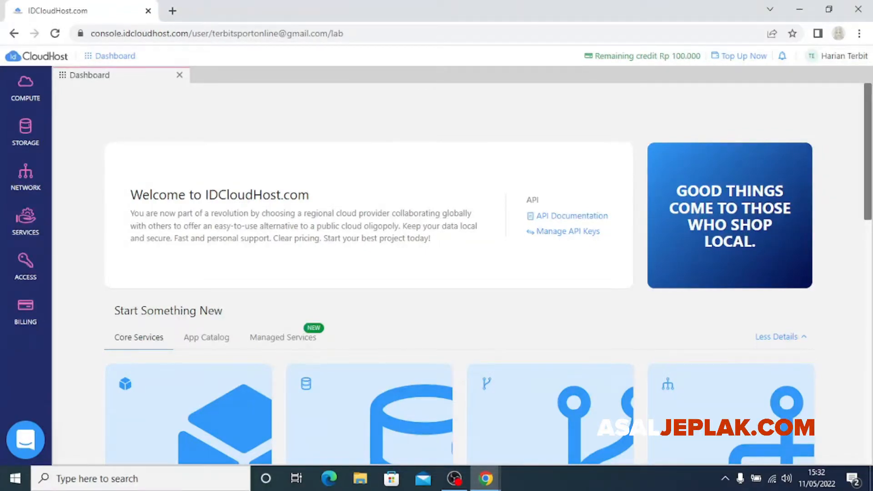
scroll(454, 273, "down", 3)
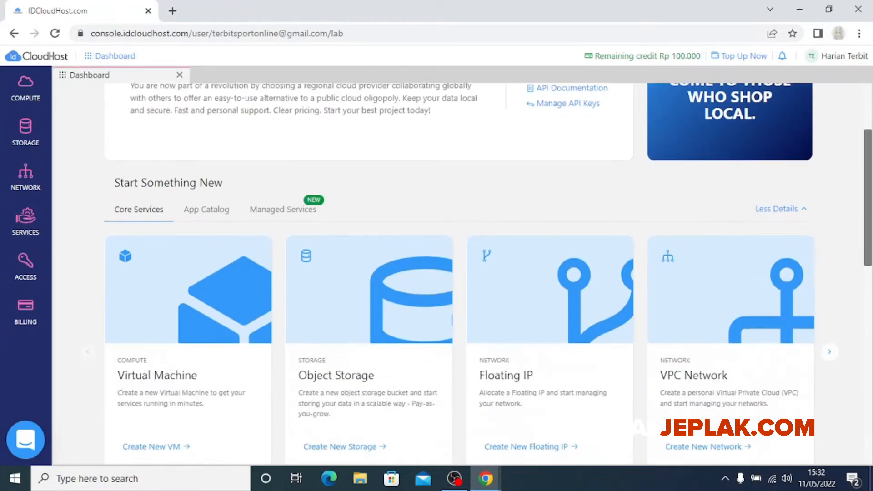
scroll(455, 273, "up", 3)
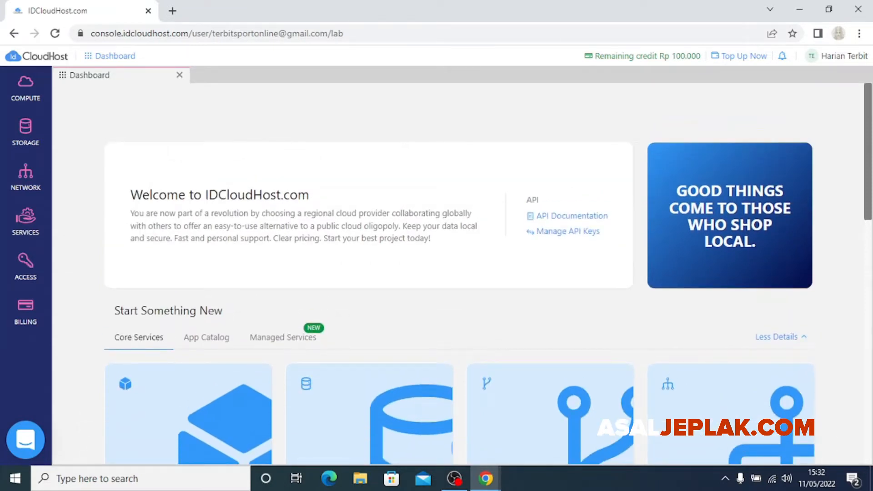
scroll(455, 273, "down", 2)
scroll(454, 273, "up", 2)
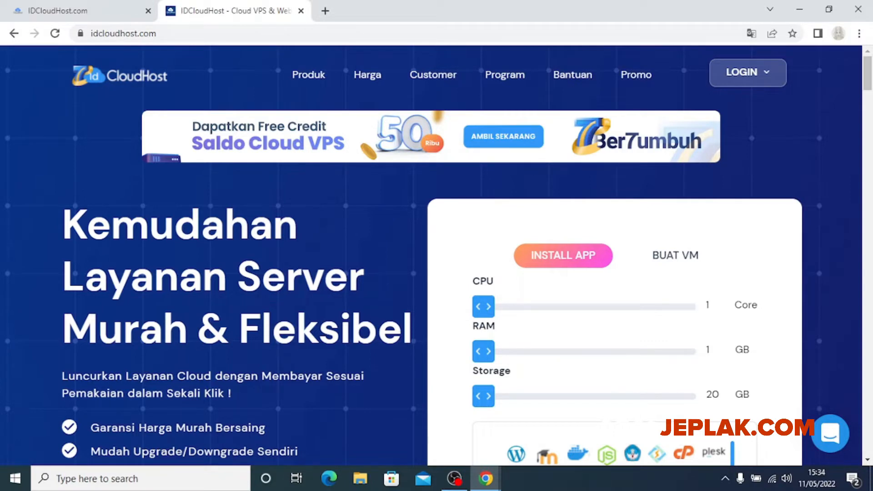
Reveal the Produk menu listing Cloud & Server, Domain & Website, Developer Tools, Solutions & Addons
mouse_move(309, 75)
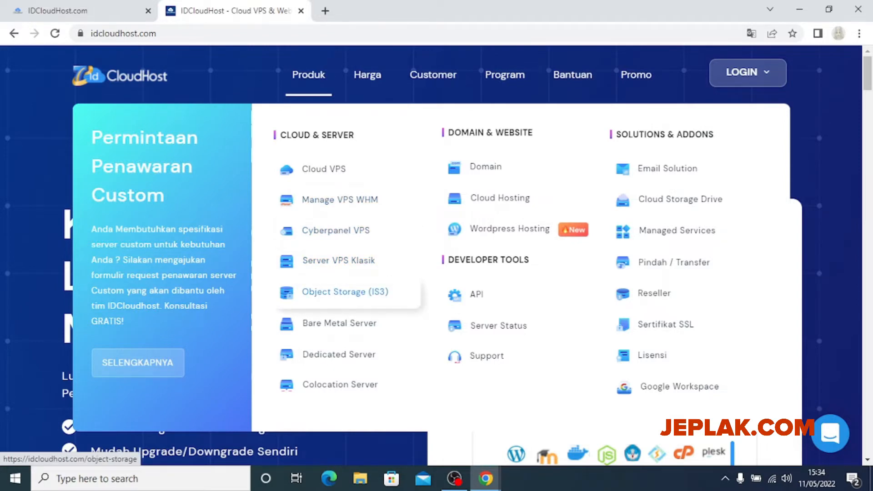
scroll(346, 287, "down", 2)
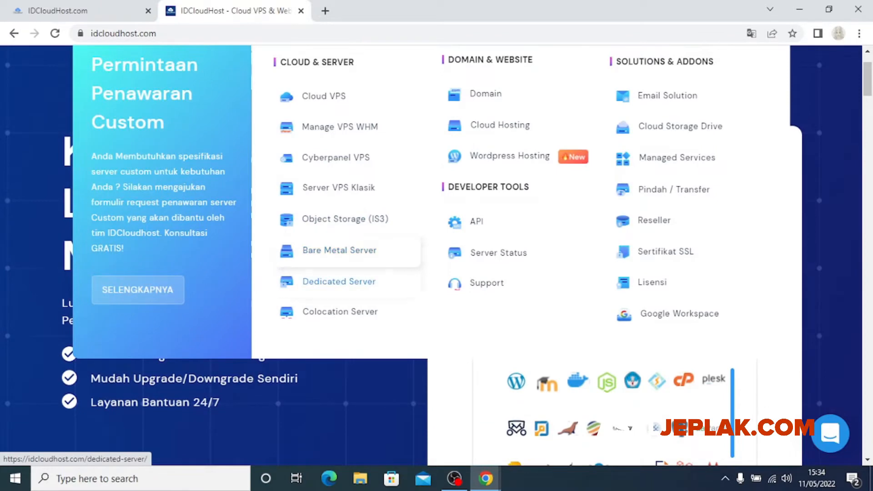
scroll(487, 314, "up", 1)
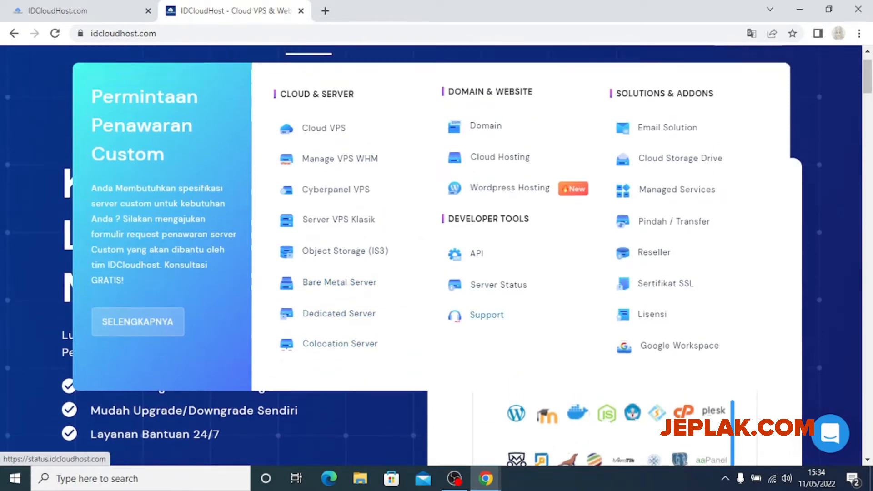
scroll(486, 314, "up", 1)
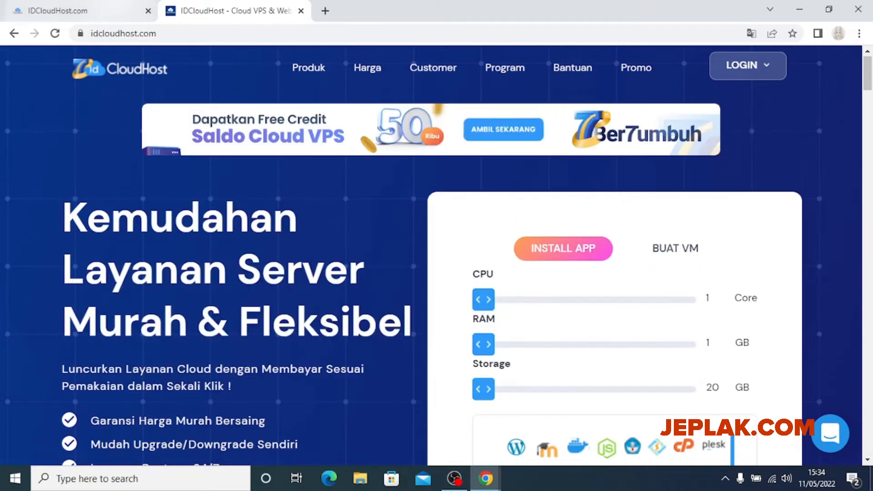
left_click(107, 11)
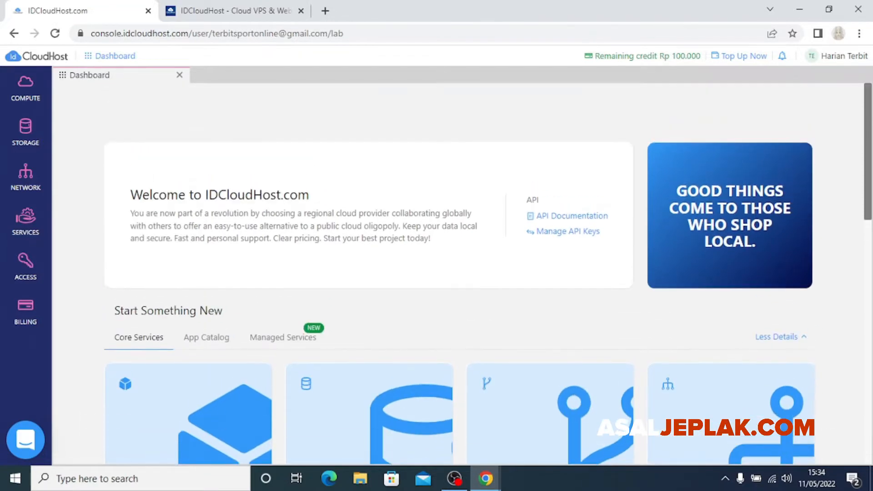
left_click(236, 11)
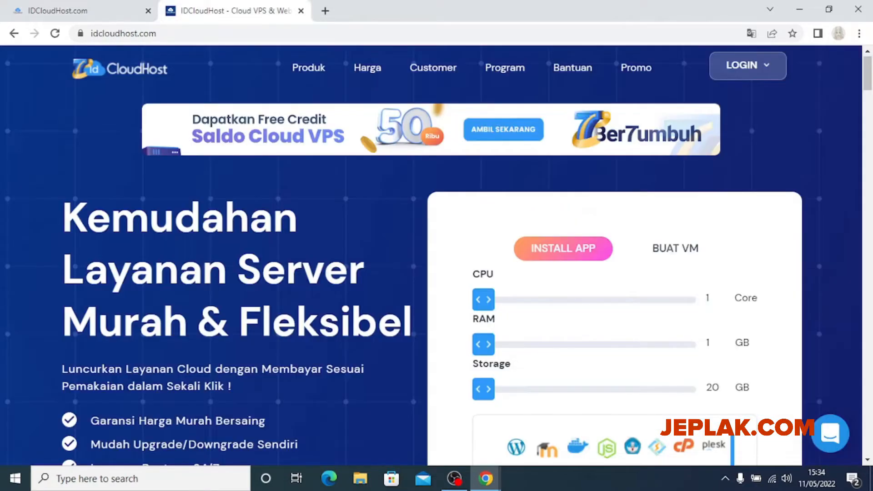
left_click(86, 11)
scroll(458, 273, "down", 4)
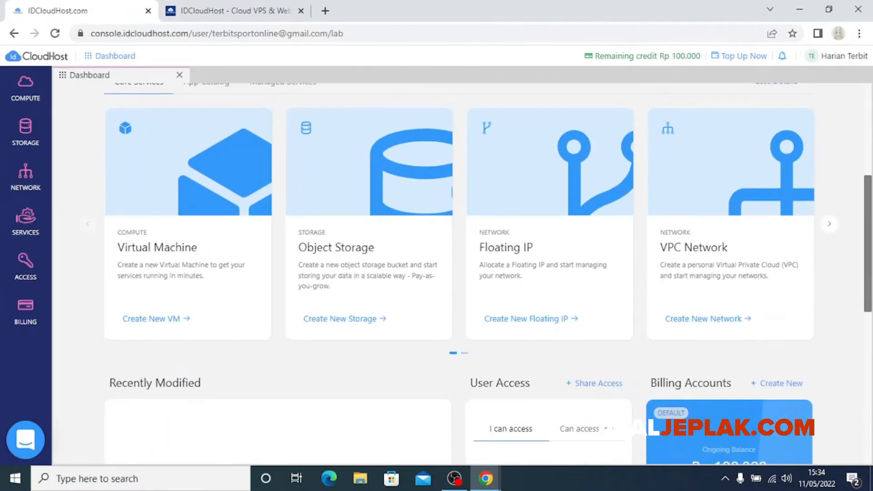
scroll(459, 273, "down", 4)
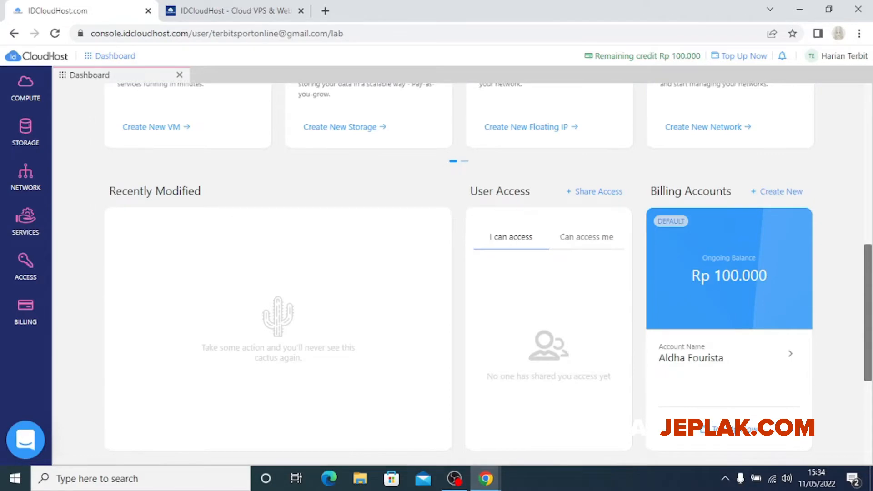
scroll(459, 273, "up", 5)
scroll(459, 273, "down", 5)
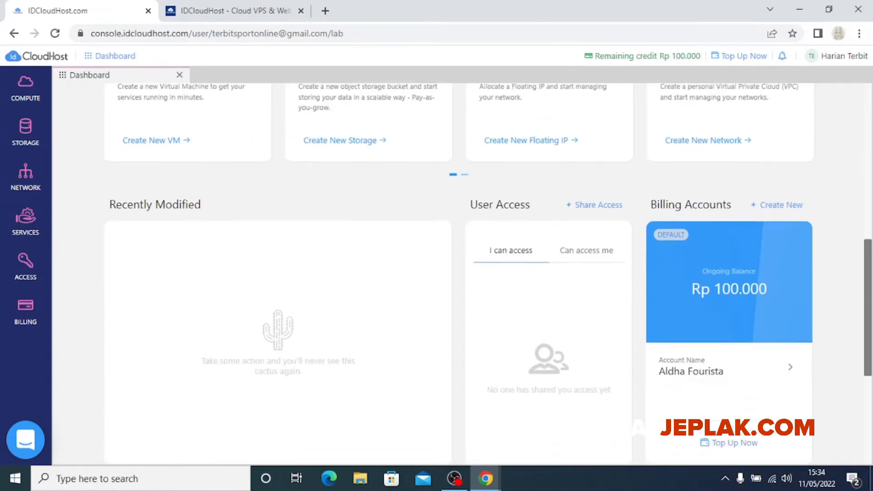
scroll(459, 272, "up", 8)
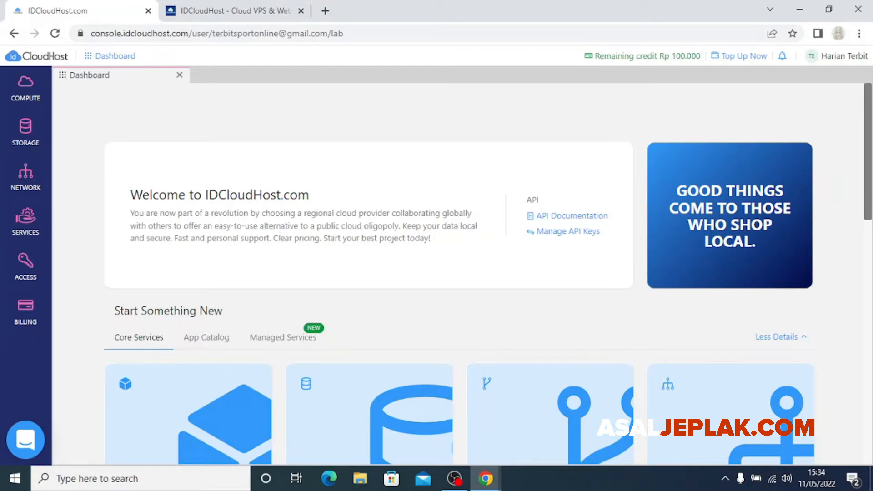
key("ctrl+Tab")
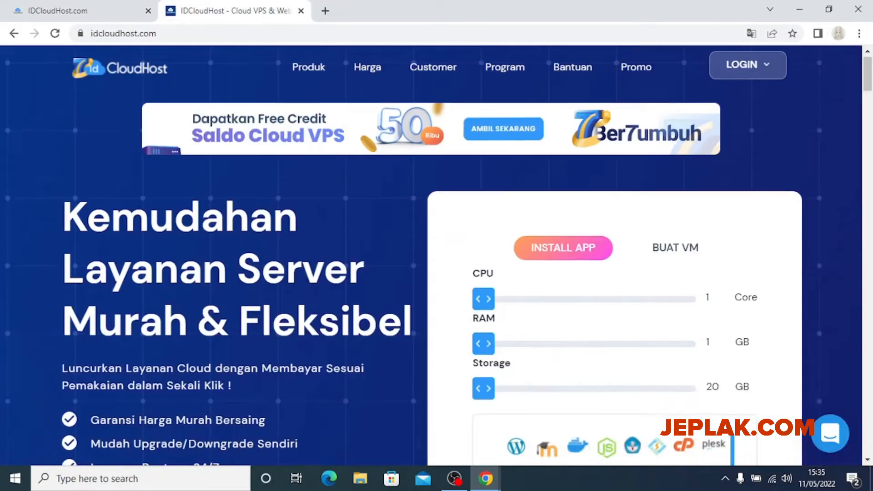
scroll(436, 255, "down", 3)
scroll(437, 256, "down", 3)
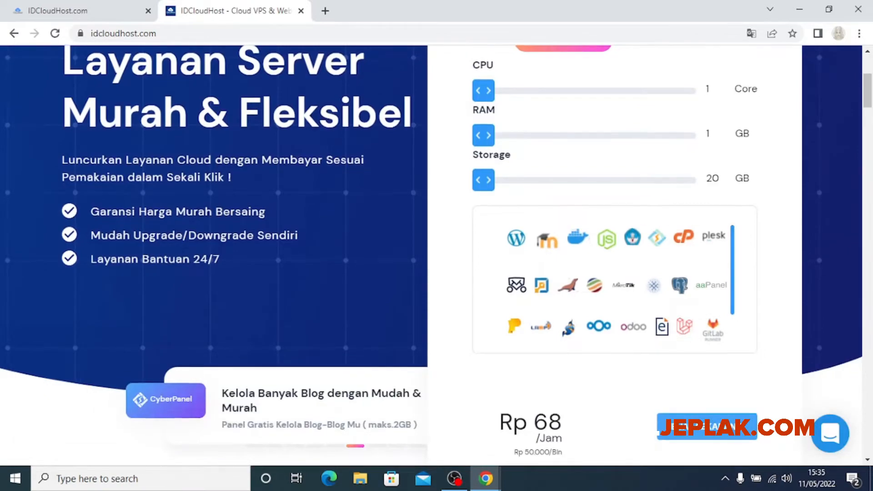
scroll(437, 255, "up", 6)
scroll(437, 256, "up", 2)
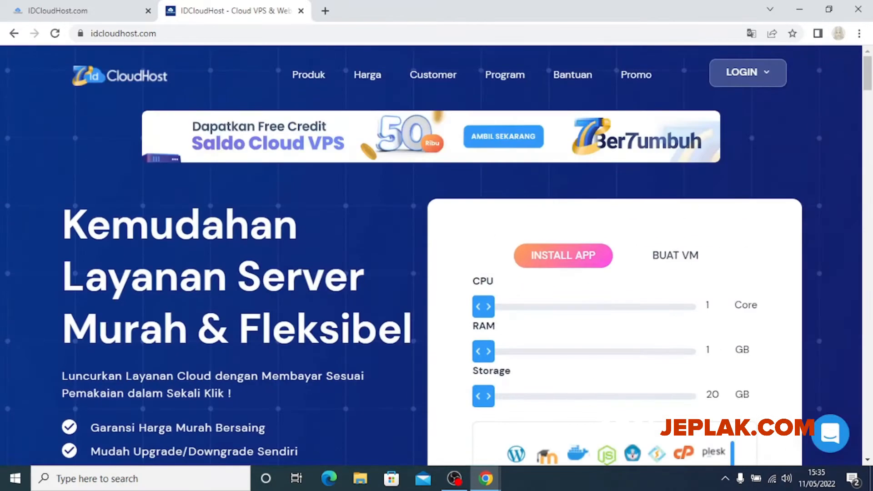
scroll(437, 255, "down", 5)
scroll(437, 256, "up", 5)
Go to Produk > Cloud VPS, then follow BUAT SEKARANG to the console dashboard in a new tab
mouse_move(308, 74)
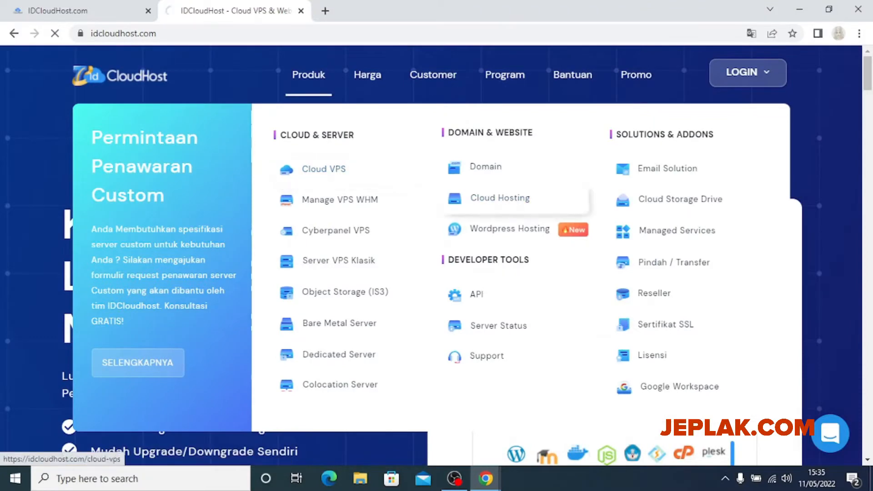
left_click(324, 169)
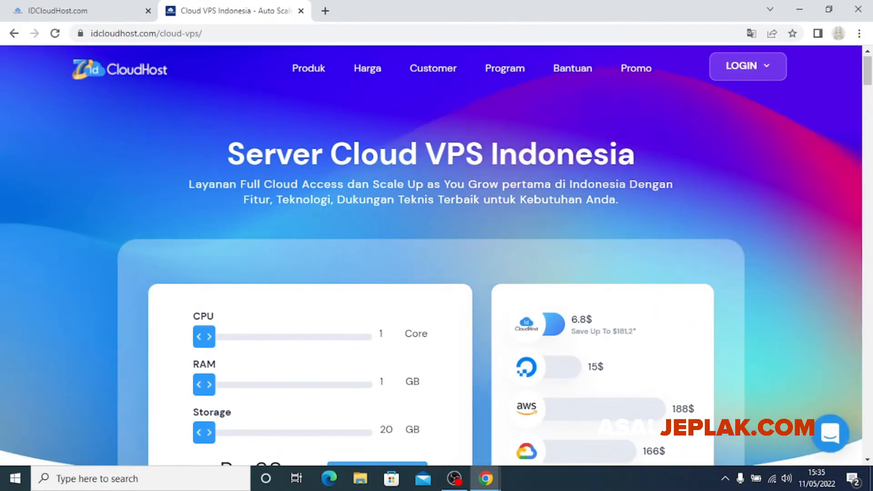
scroll(431, 255, "down", 2)
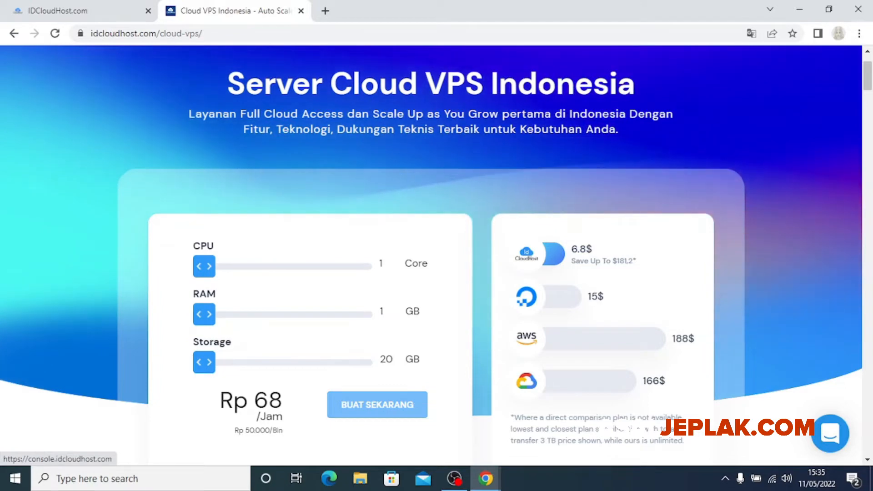
left_click(378, 405)
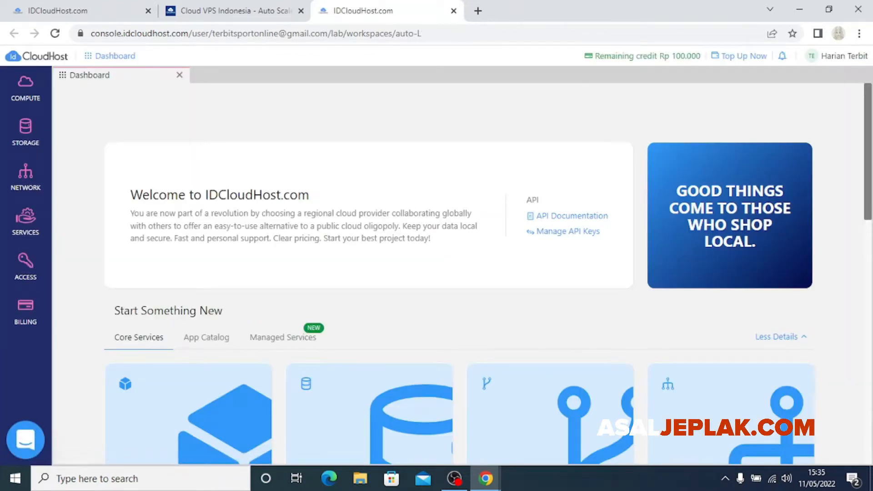
Close the duplicate console tab with Ctrl+W and show the empty COMPUTE resource list
key("ctrl+w")
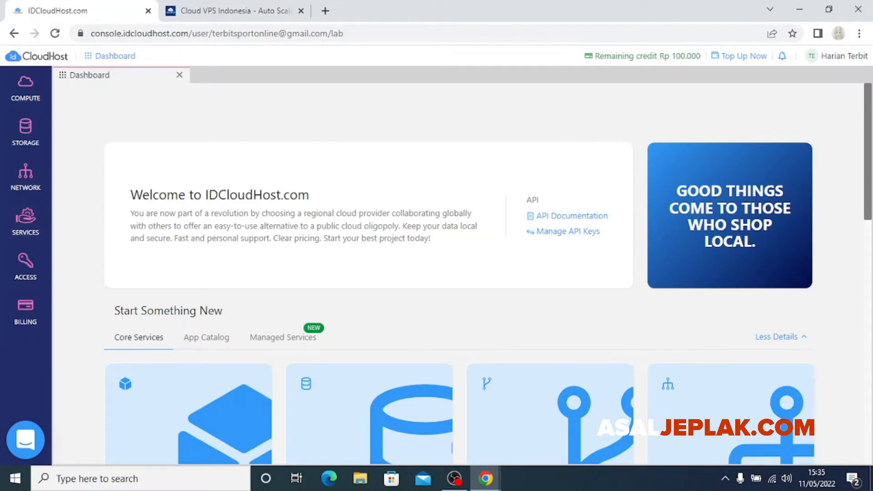
scroll(458, 273, "down", 2)
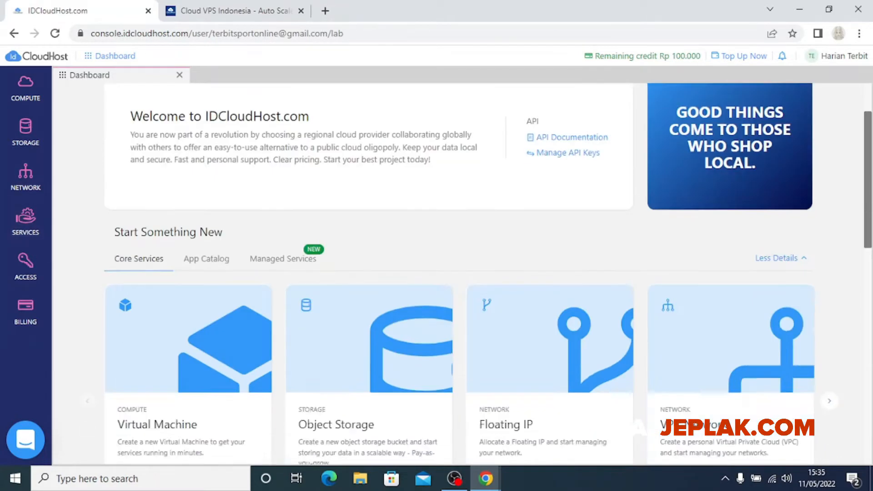
scroll(458, 273, "up", 2)
scroll(458, 273, "down", 1)
scroll(489, 274, "down", 1)
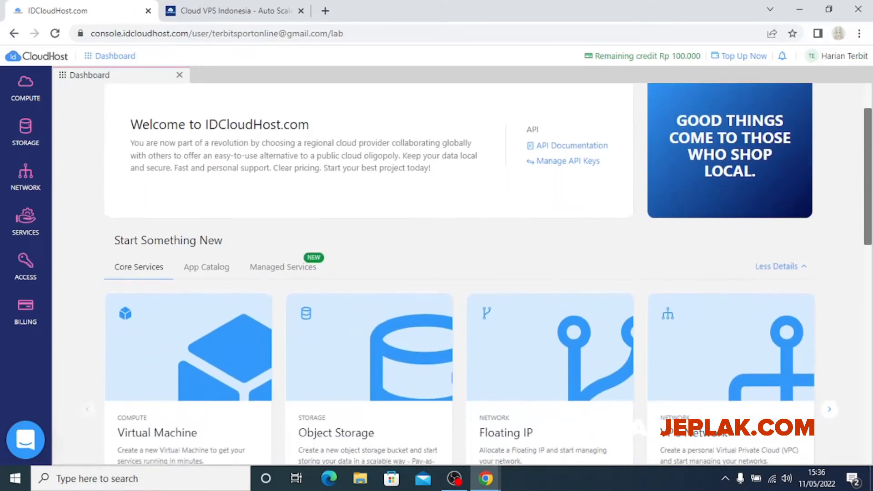
scroll(488, 273, "up", 2)
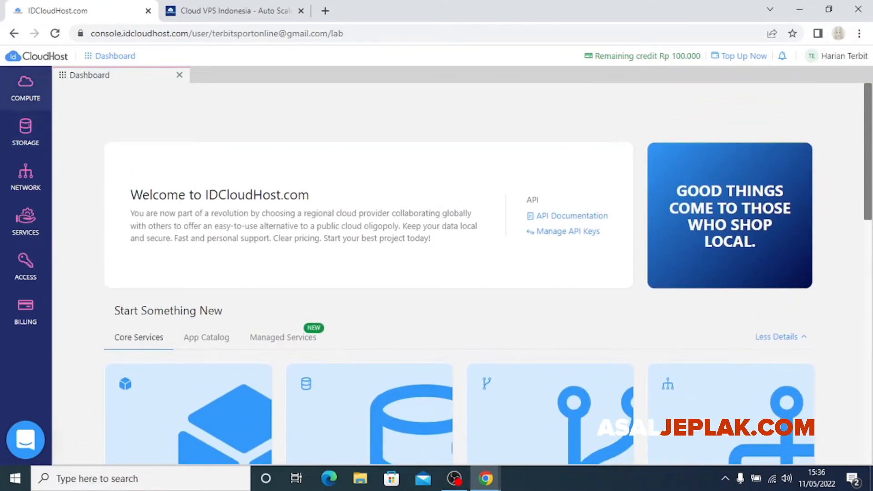
left_click(26, 88)
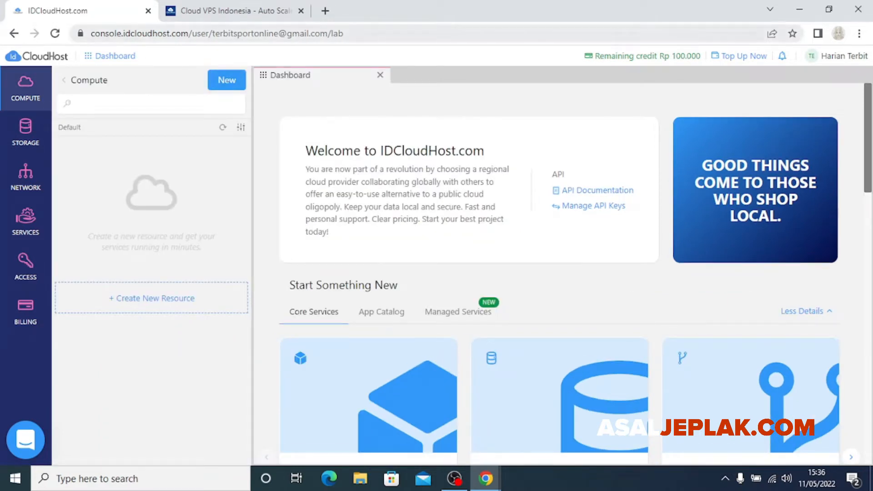
Return to the console dashboard tab and start a New resource from the Compute panel
left_click(235, 11)
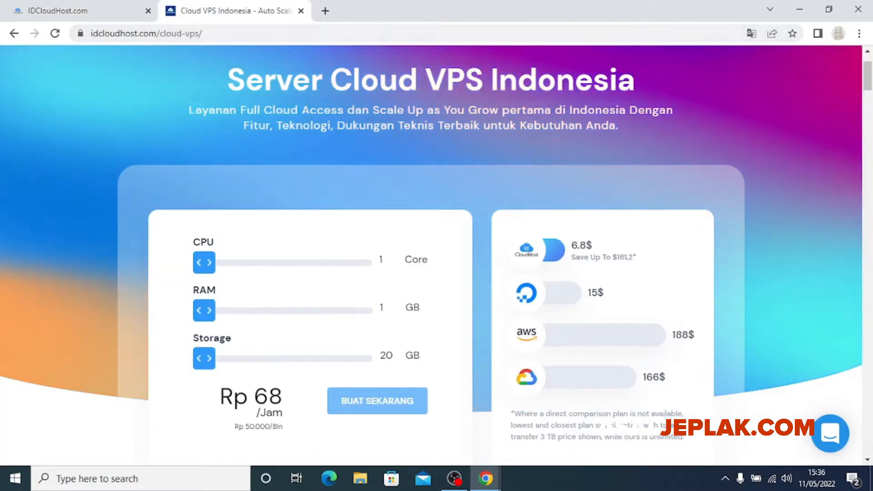
left_click(83, 11)
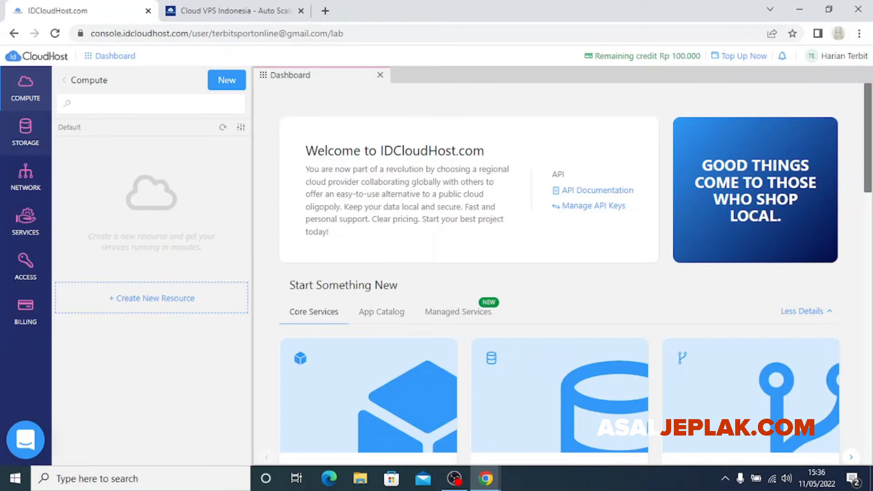
scroll(560, 273, "down", 3)
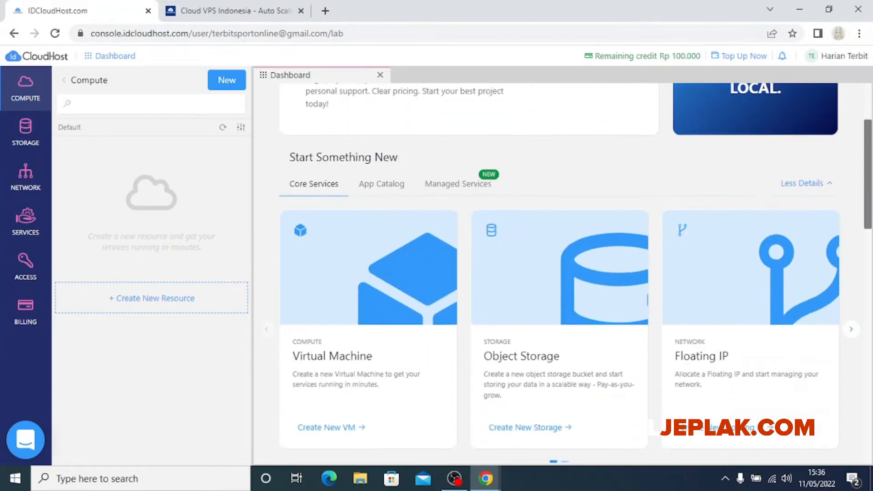
scroll(560, 273, "up", 3)
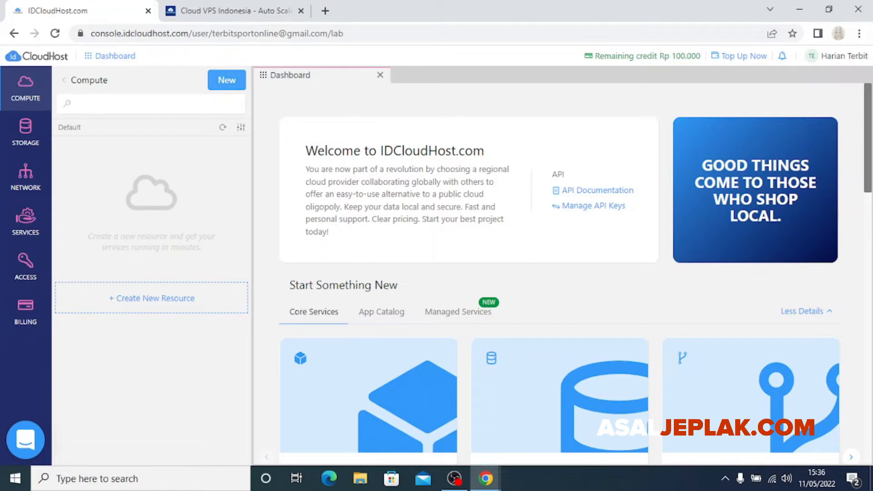
left_click(226, 80)
scroll(560, 273, "down", 1)
scroll(559, 273, "up", 1)
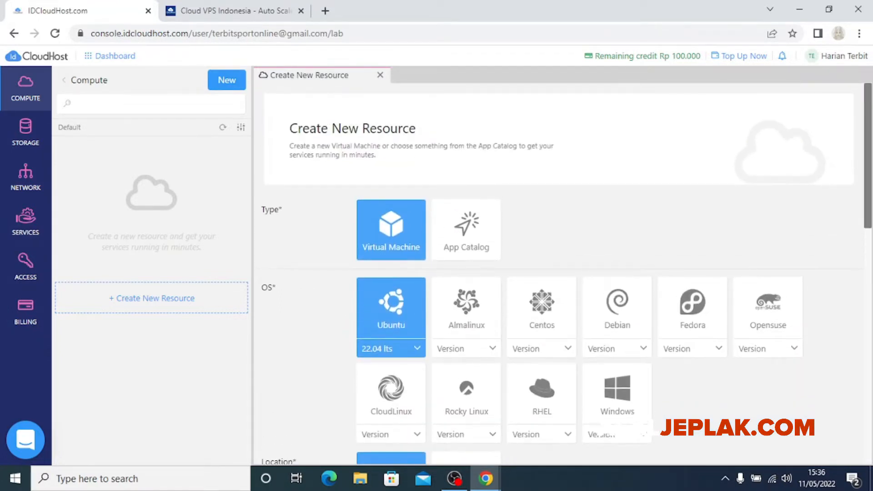
Preview the App Catalog type, then keep the resource type as Virtual Machine
scroll(559, 273, "down", 1)
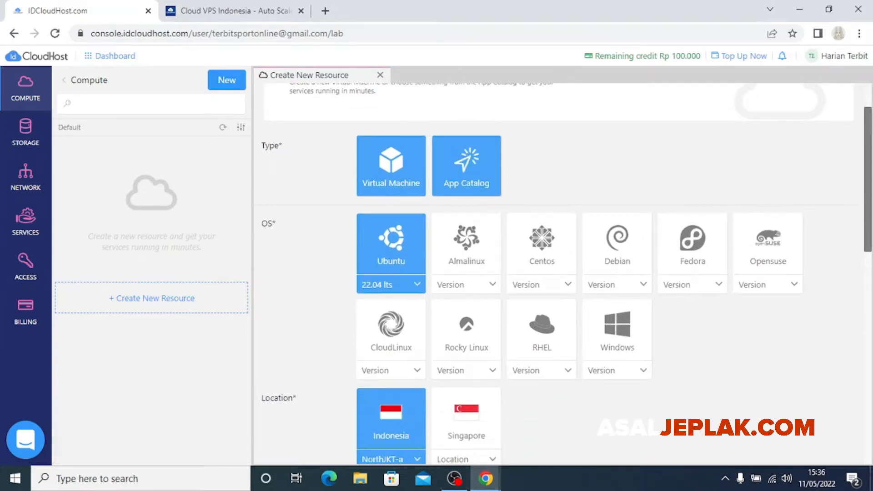
left_click(466, 166)
left_click(391, 166)
scroll(391, 166, "up", 1)
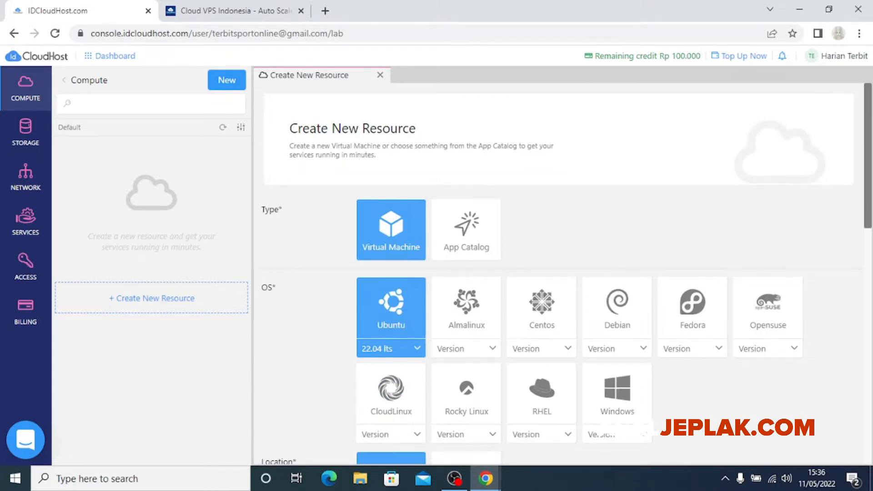
scroll(543, 268, "down", 2)
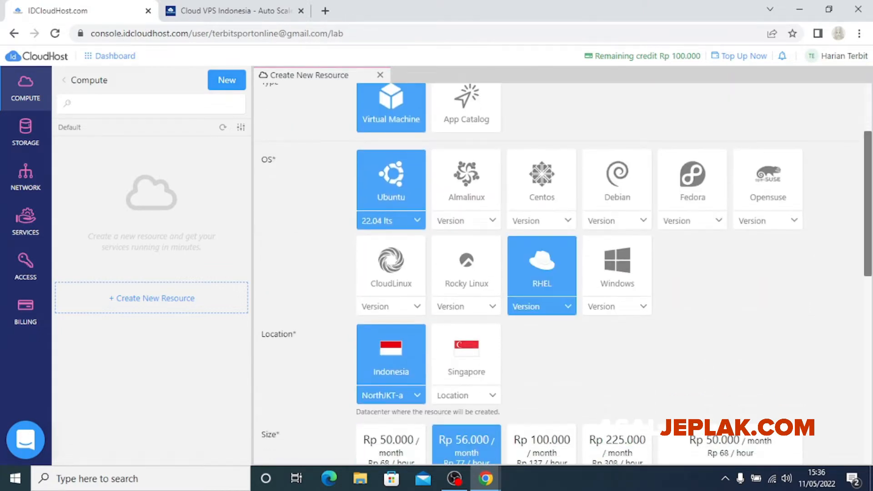
scroll(542, 268, "up", 2)
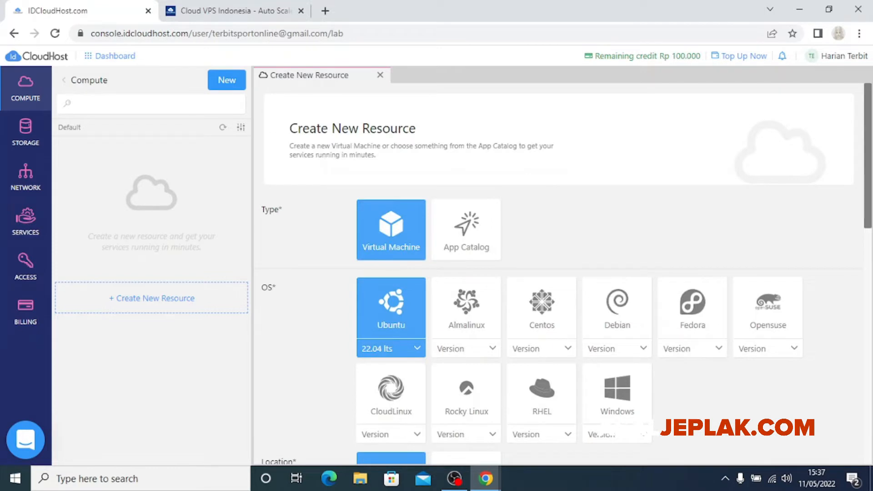
scroll(466, 273, "down", 1)
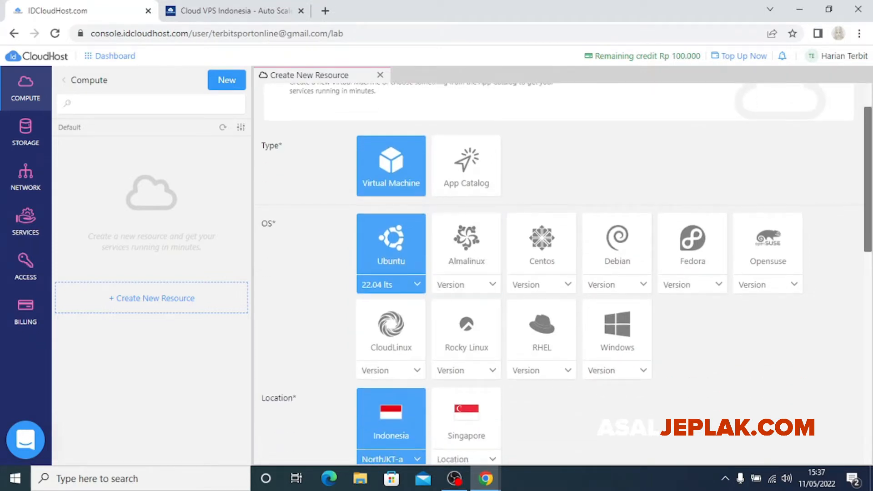
Compare the Almalinux, Centos, Debian, Fedora, Rocky Linux, RHEL and Windows 2019 OS options
left_click(467, 245)
left_click(542, 246)
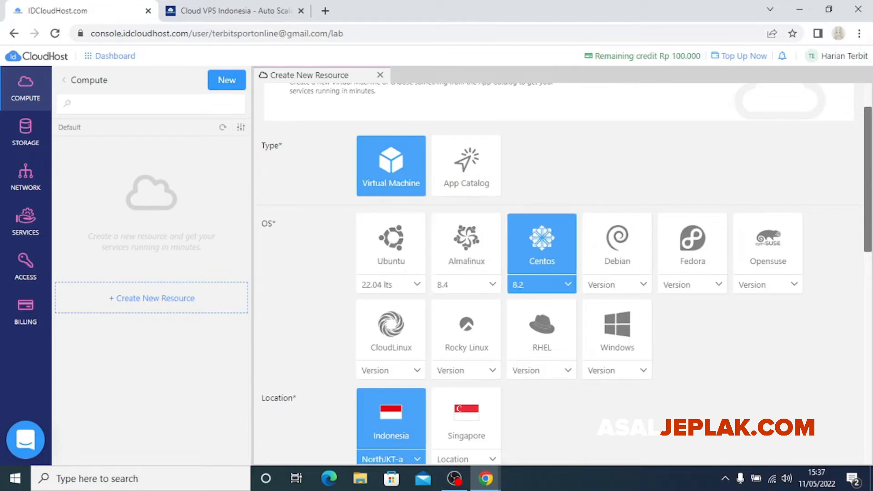
left_click(618, 245)
left_click(693, 245)
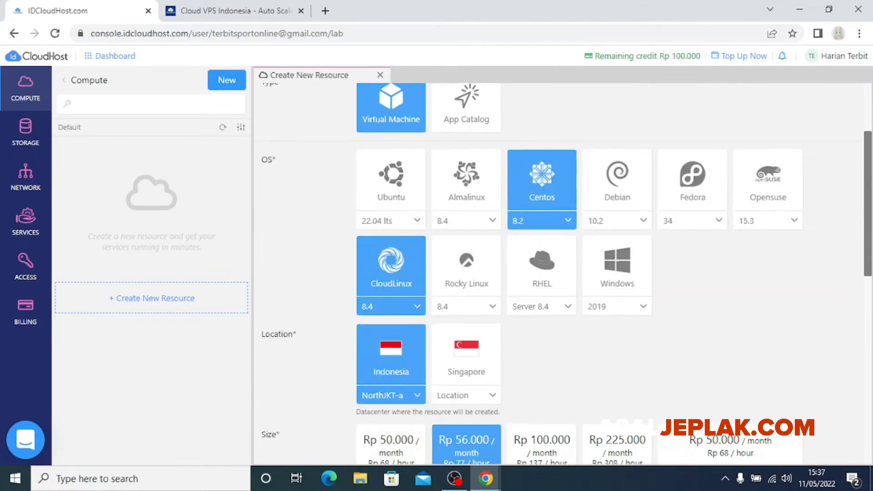
left_click(467, 270)
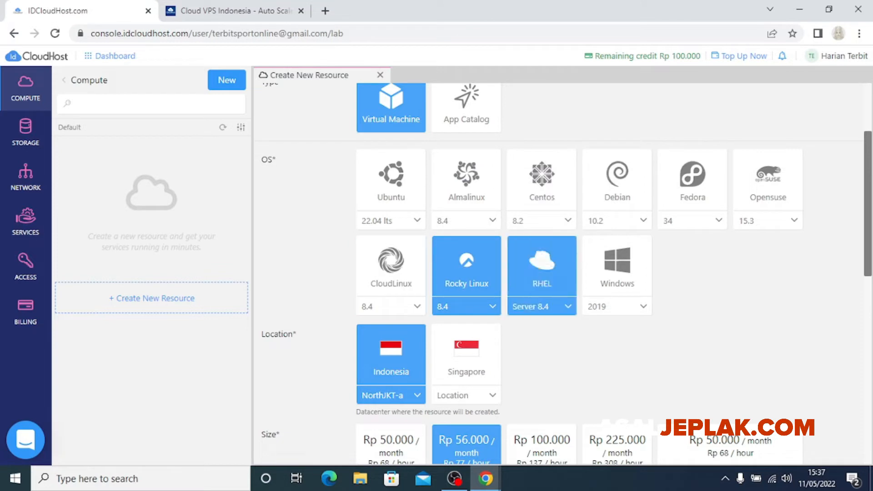
left_click(542, 270)
left_click(617, 270)
scroll(618, 272, "down", 1)
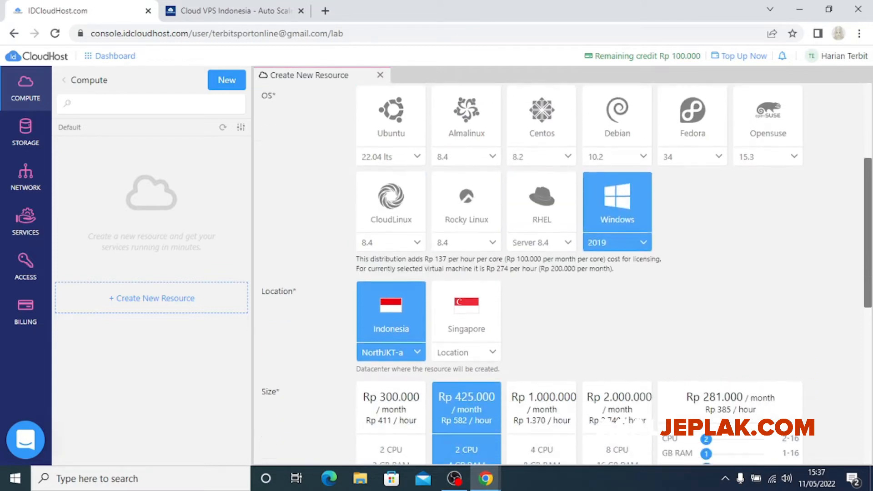
scroll(618, 273, "up", 1)
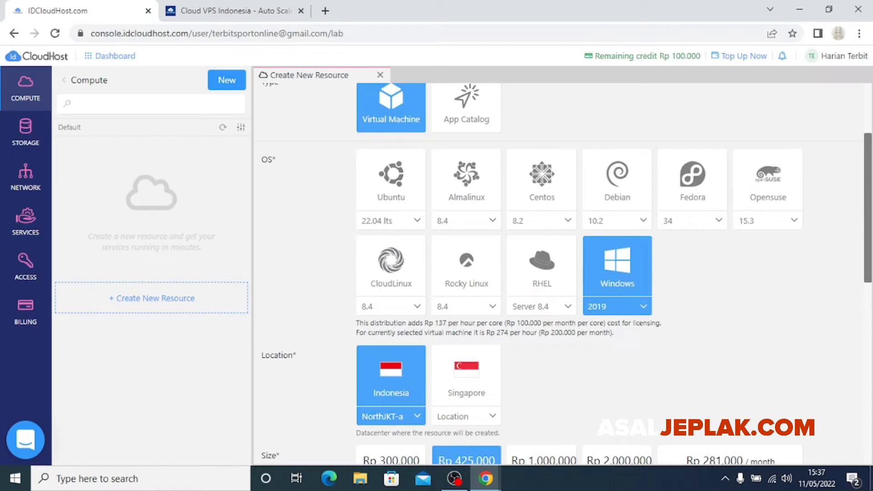
left_click(618, 306)
left_click(618, 307)
scroll(546, 273, "down", 1)
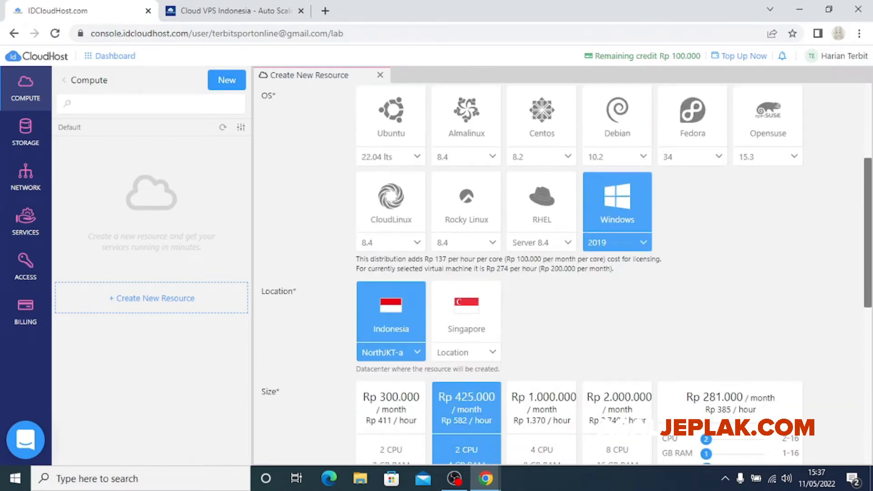
scroll(618, 296, "down", 2)
scroll(618, 295, "up", 2)
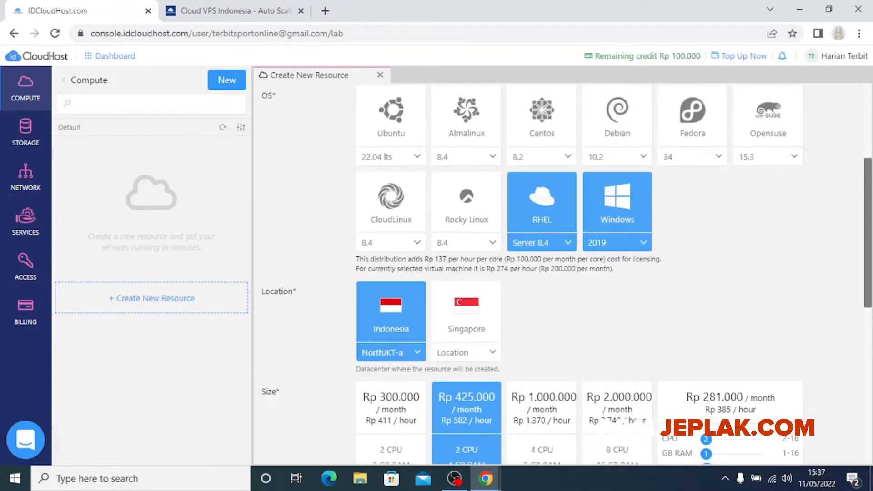
Settle on Almalinux 8.4 as the VM's operating system after trying Rocky Linux and Ubuntu
left_click(467, 203)
left_click(391, 116)
left_click(466, 117)
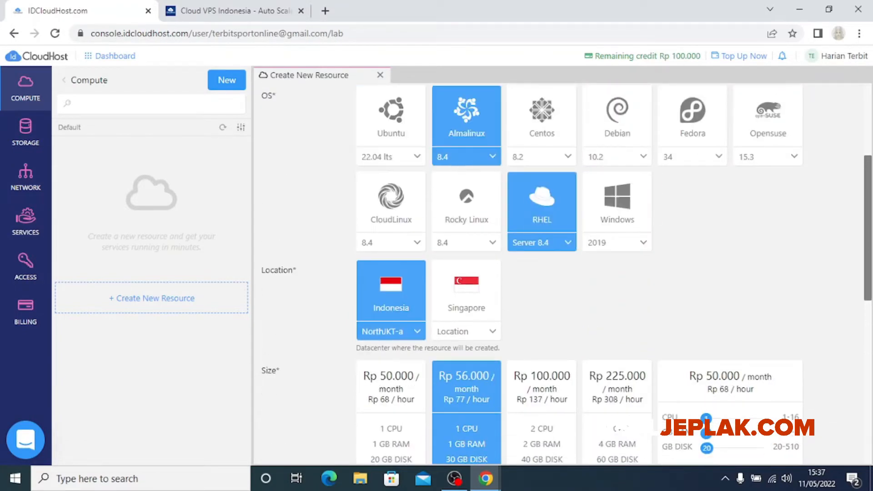
scroll(618, 205, "down", 2)
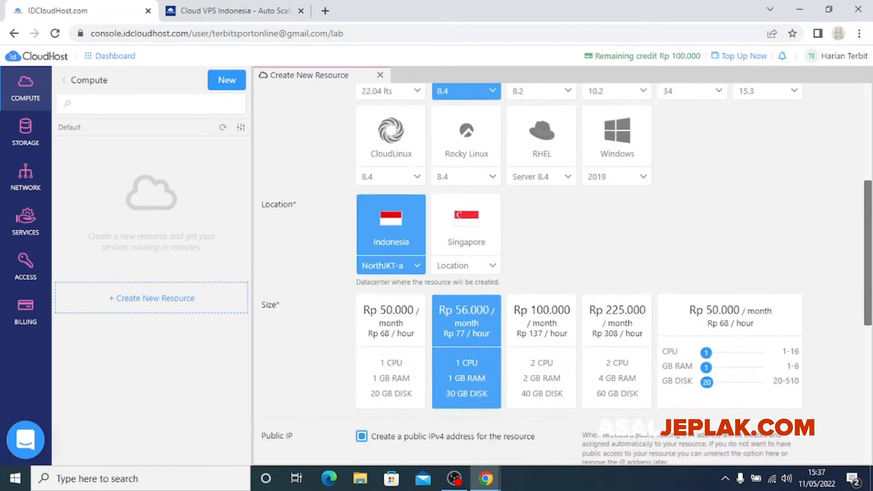
scroll(618, 205, "up", 3)
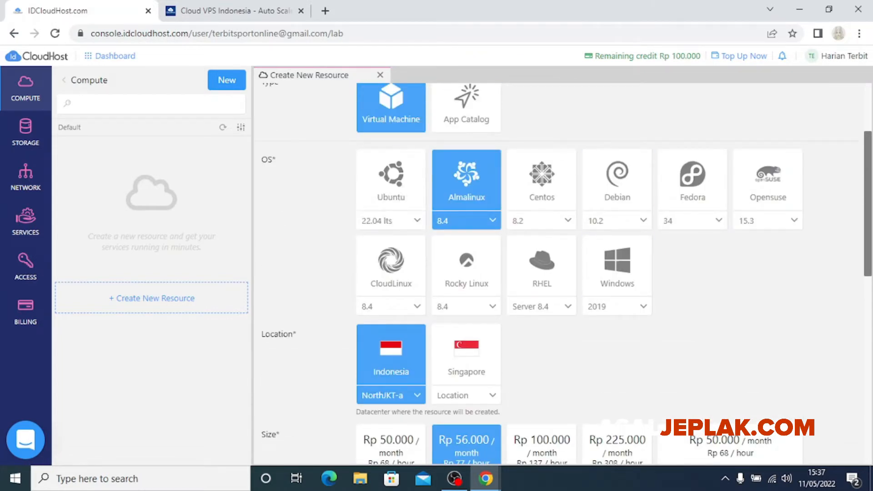
scroll(567, 273, "down", 4)
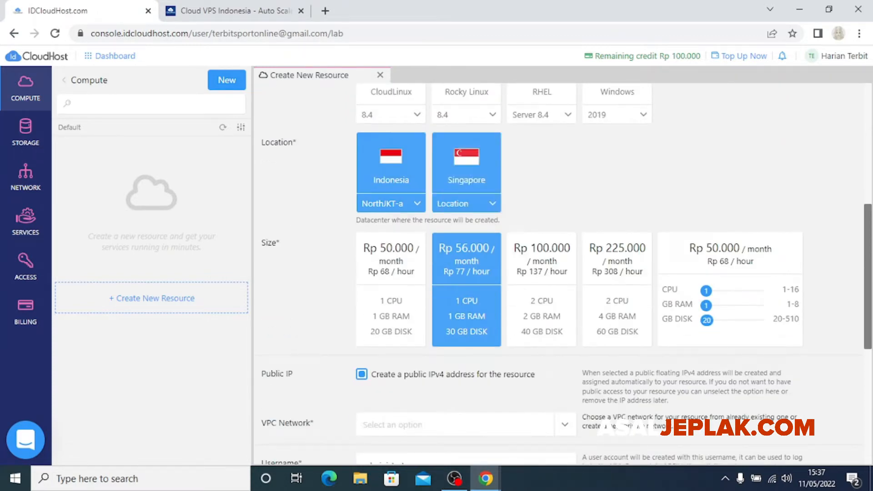
Choose the SouthJKT-a zone from the Indonesia location's zone list
left_click(466, 171)
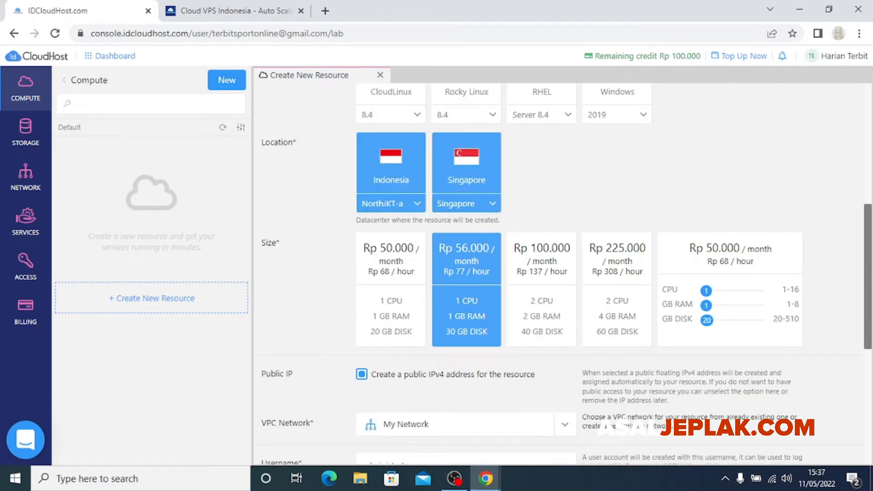
left_click(392, 204)
left_click(392, 204)
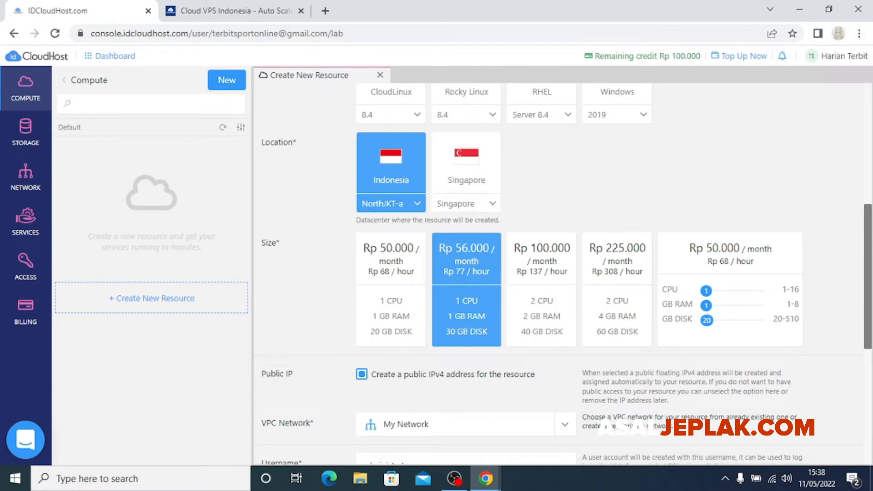
left_click(392, 204)
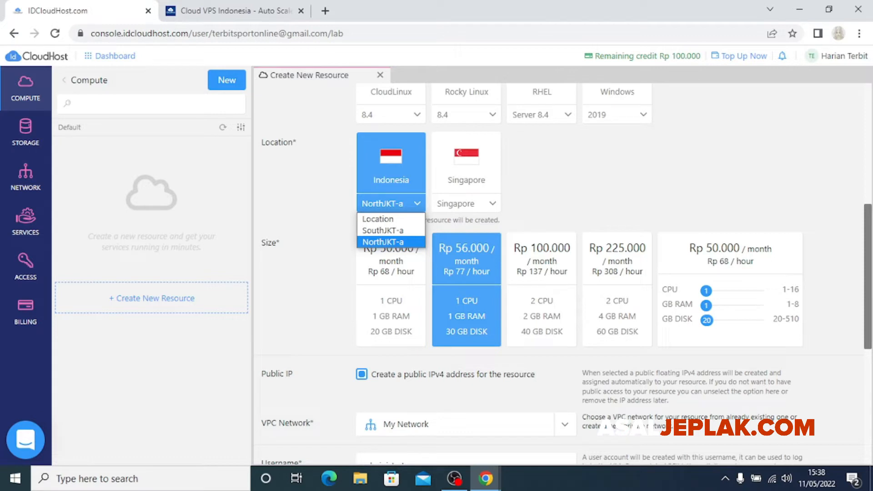
left_click(392, 204)
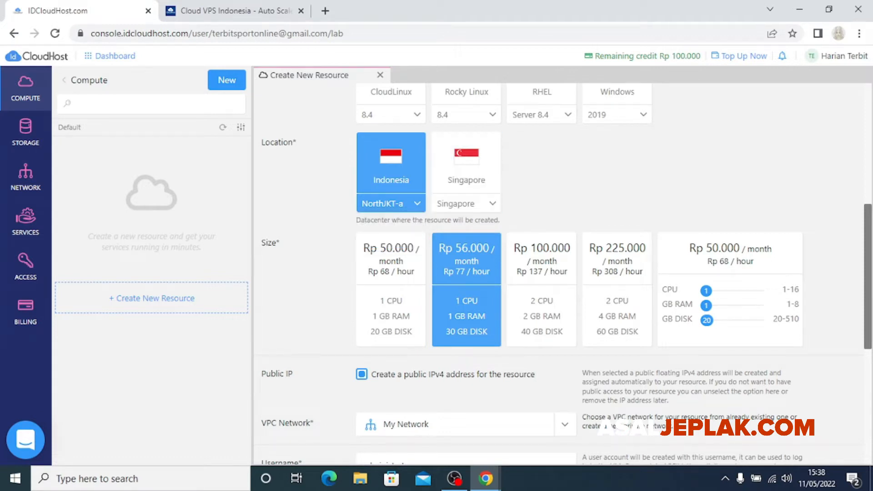
left_click(392, 203)
left_click(389, 230)
Check Singapore's zones, then set the location back to Indonesia SouthJKT-a
left_click(467, 180)
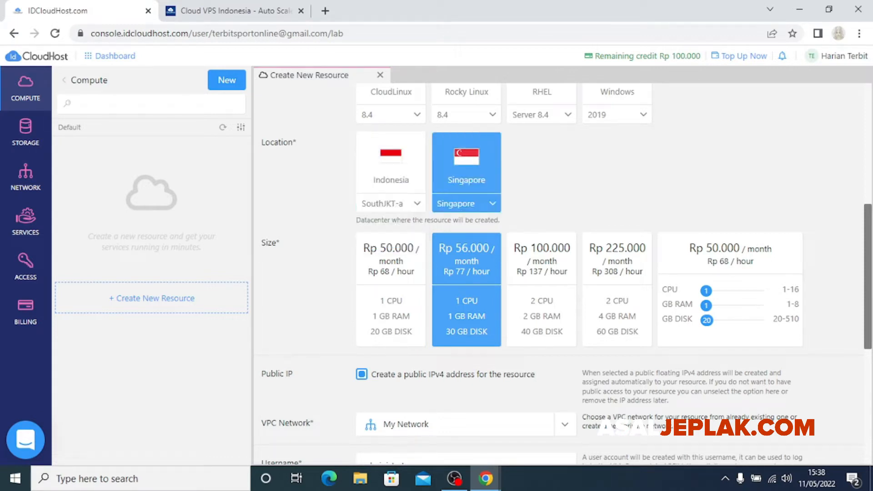
left_click(466, 203)
left_click(466, 204)
left_click(391, 179)
scroll(563, 273, "down", 1)
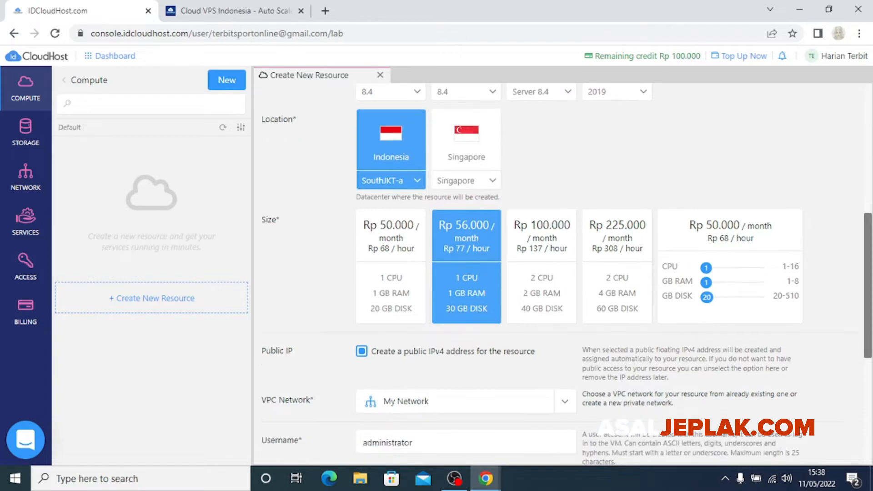
scroll(562, 273, "down", 1)
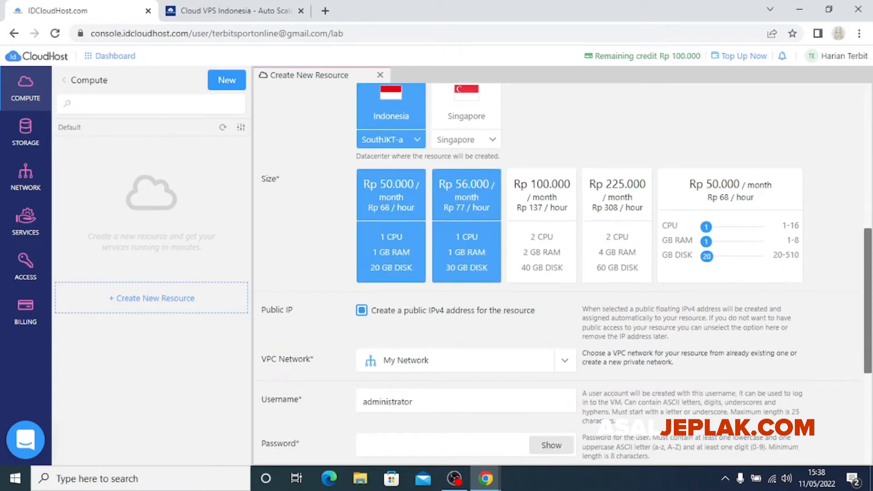
scroll(562, 274, "up", 1)
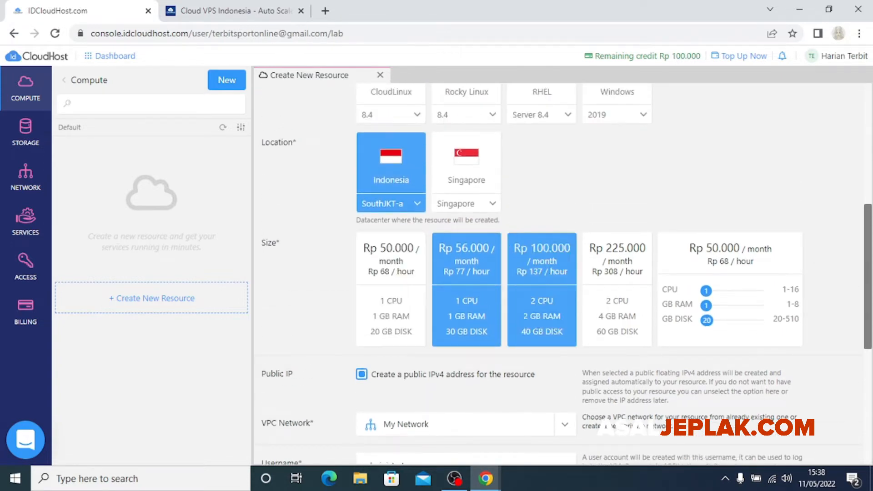
scroll(541, 282, "down", 3)
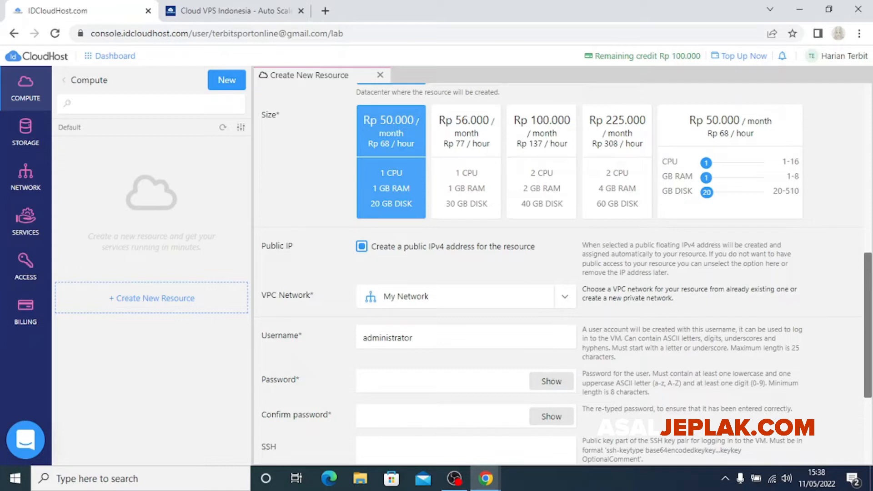
Compare the Rp 56.000, 100.000 and 225.000 presets, ending on the custom 1 CPU/1 GB/20 GB size
left_click(466, 169)
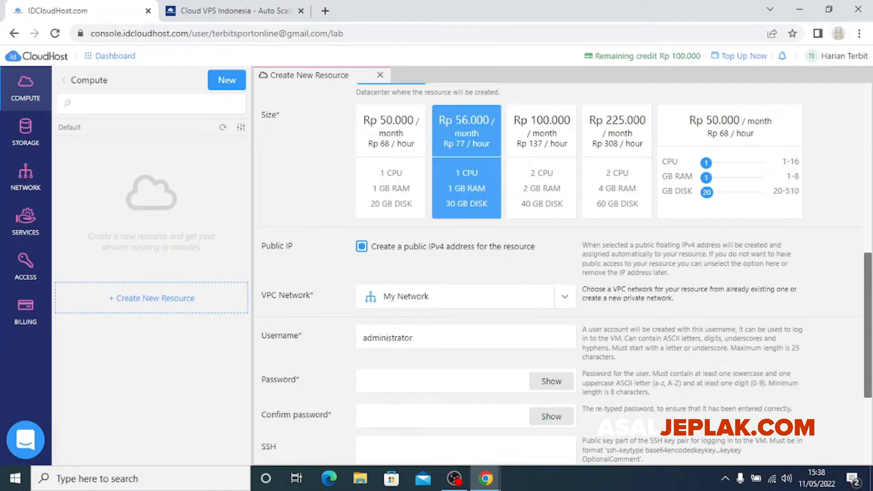
left_click(542, 170)
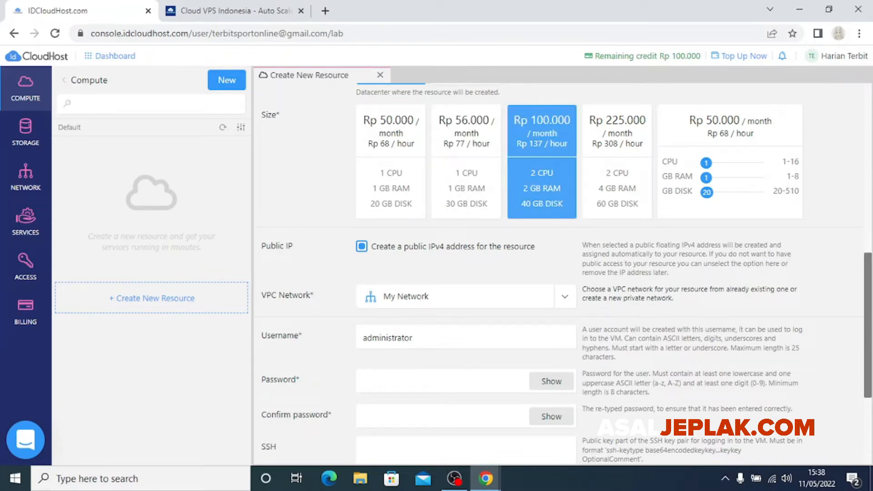
left_click(617, 169)
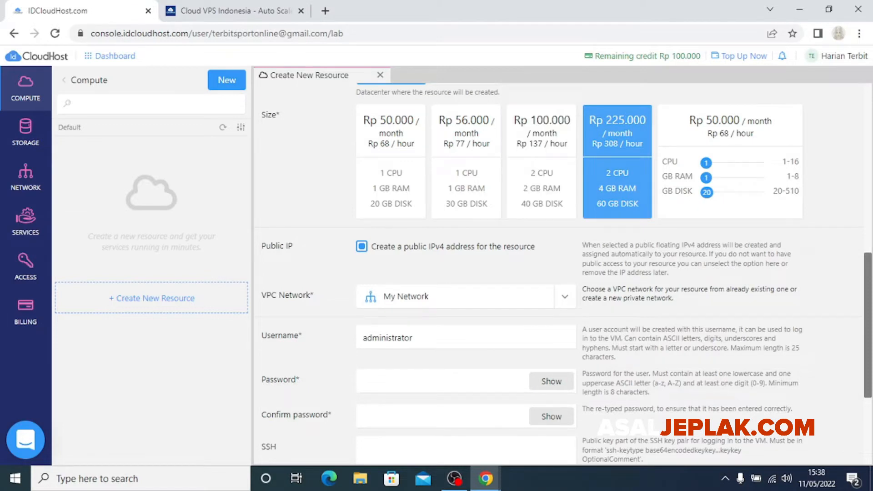
scroll(546, 237, "up", 2)
scroll(545, 236, "down", 1)
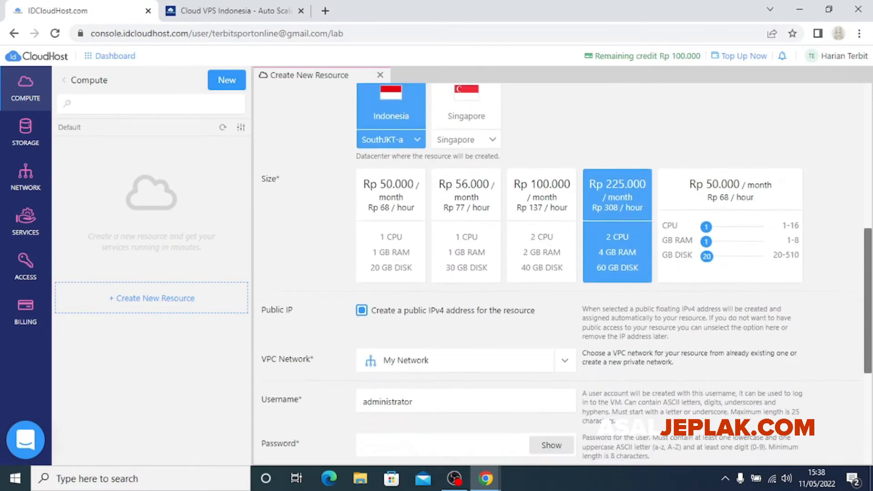
left_click(542, 231)
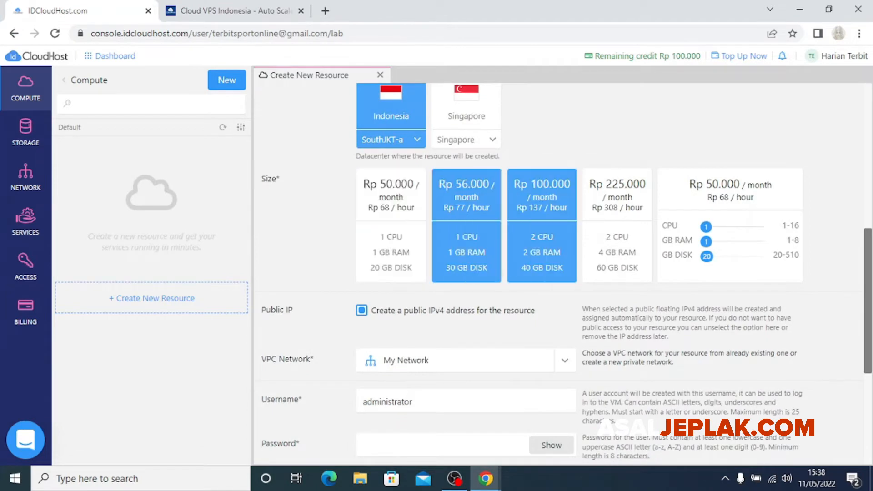
scroll(473, 236, "up", 1)
scroll(500, 241, "down", 2)
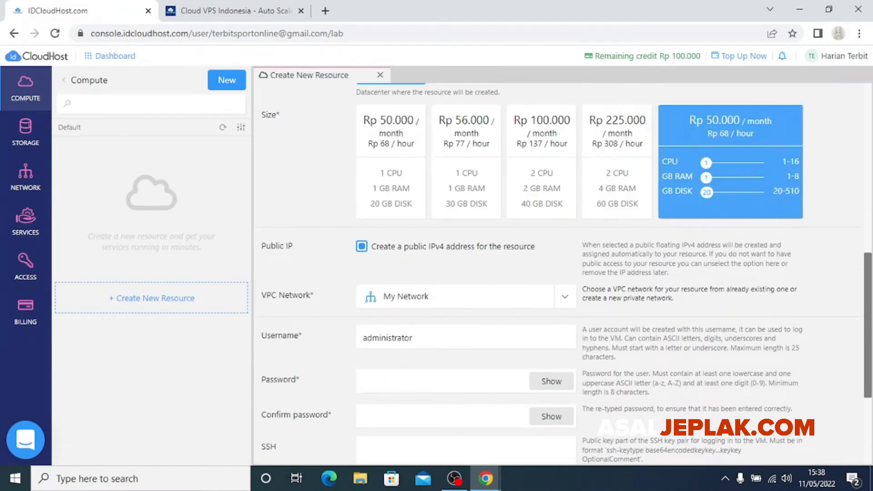
Raise the custom size sliders to 16 CPU, 64 GB RAM and 510 GB disk
left_click_drag(707, 163, 758, 162)
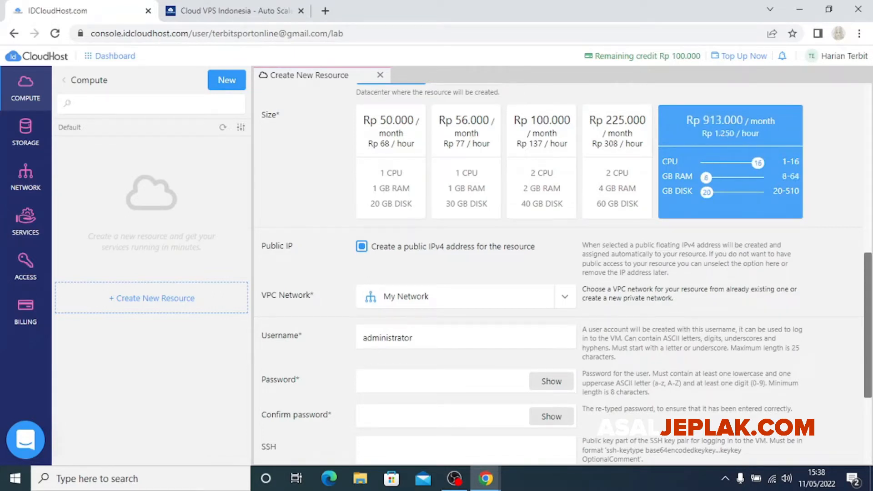
left_click_drag(706, 177, 758, 177)
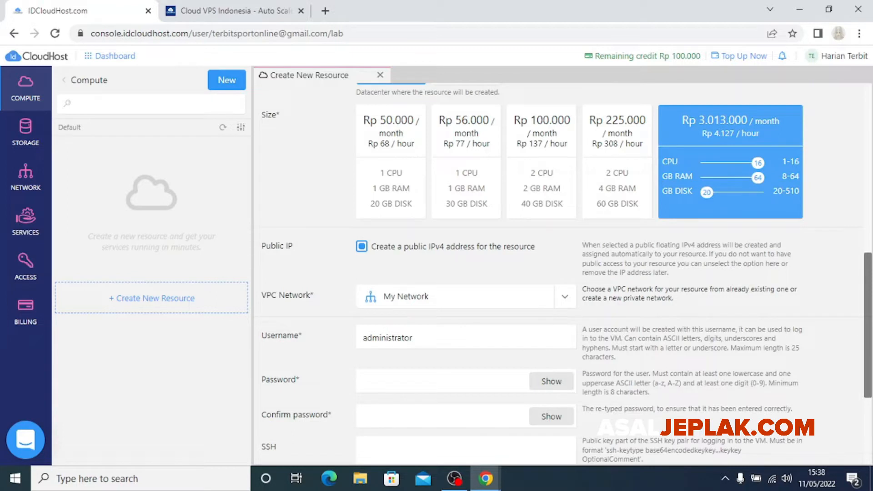
left_click_drag(706, 192, 757, 192)
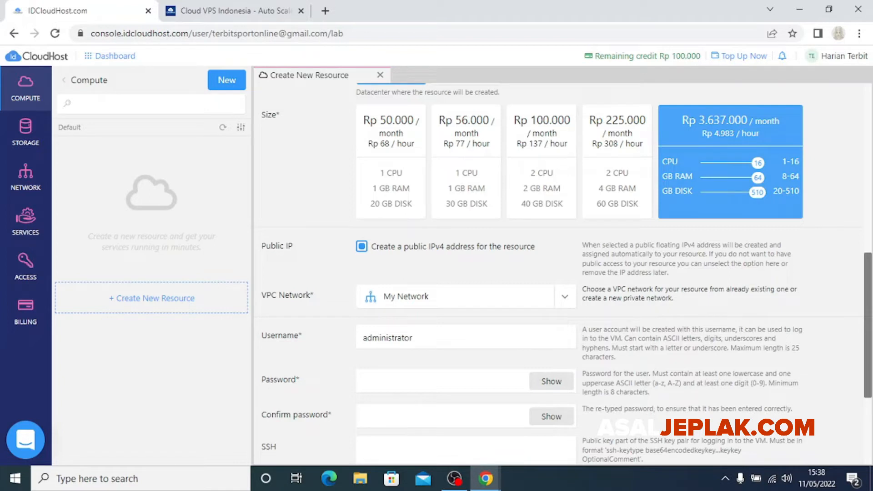
scroll(562, 272, "up", 1)
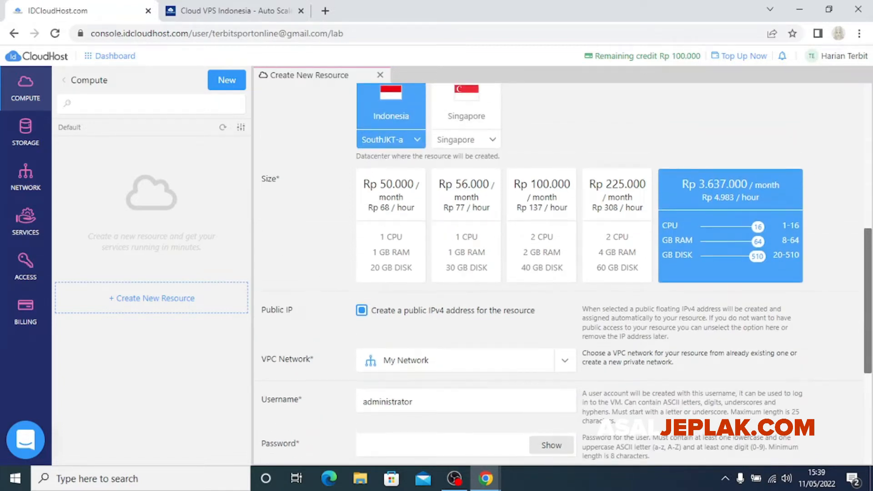
scroll(562, 273, "down", 2)
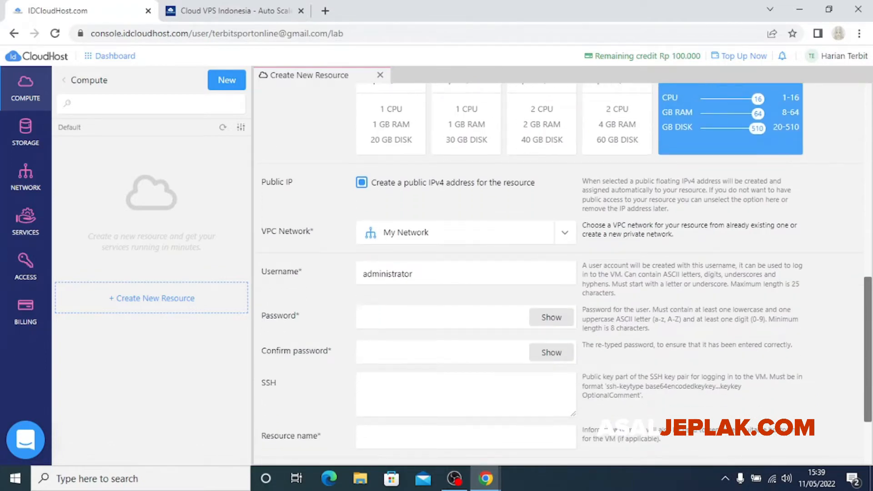
scroll(562, 273, "down", 2)
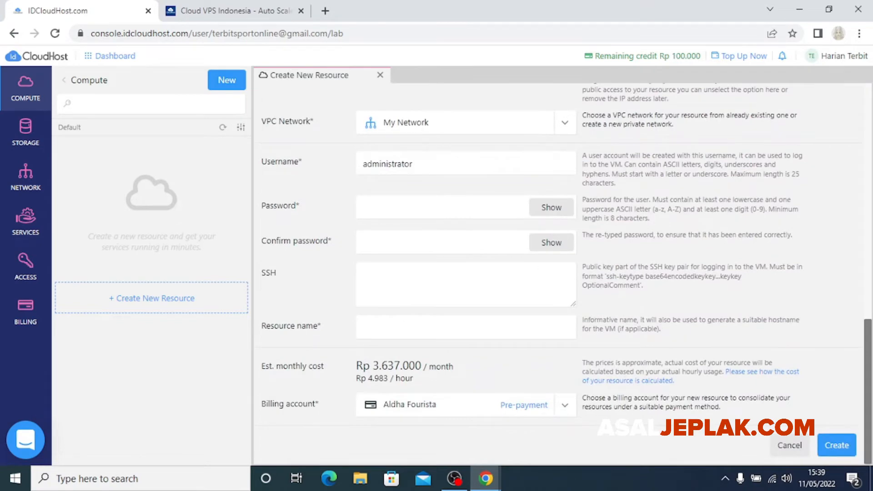
scroll(562, 273, "up", 15)
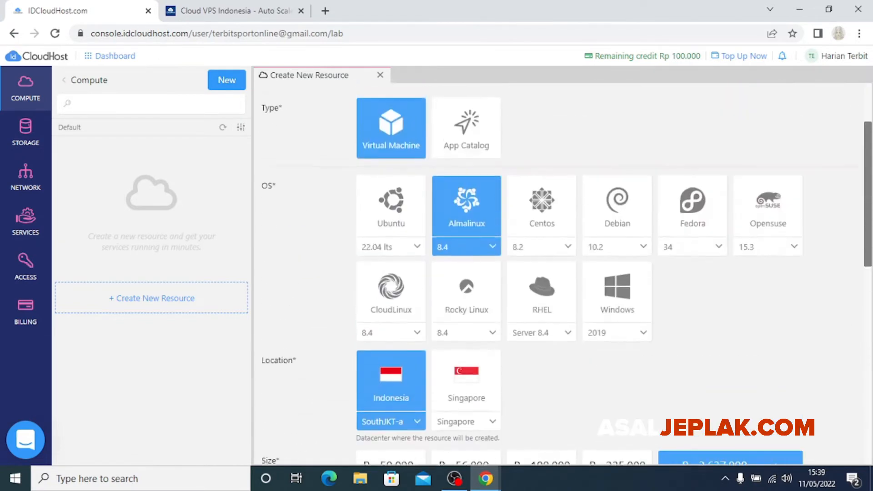
scroll(562, 273, "down", 10)
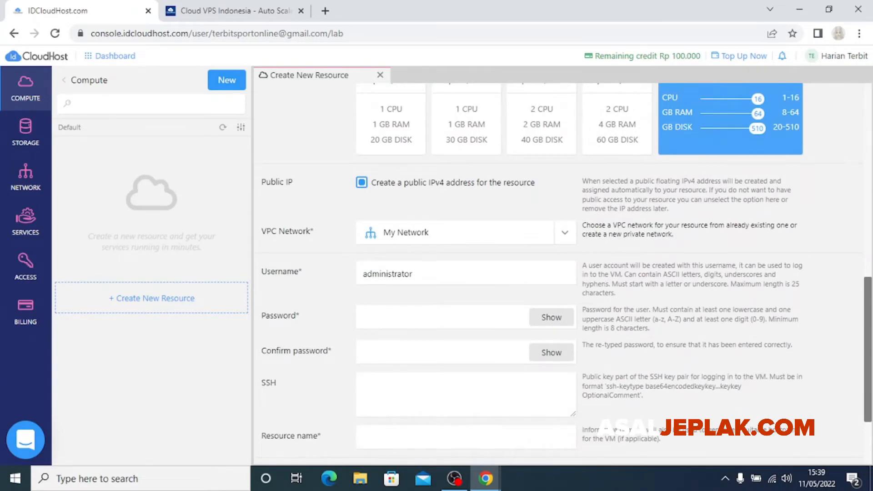
scroll(562, 273, "up", 3)
scroll(562, 273, "down", 3)
scroll(562, 273, "down", 2)
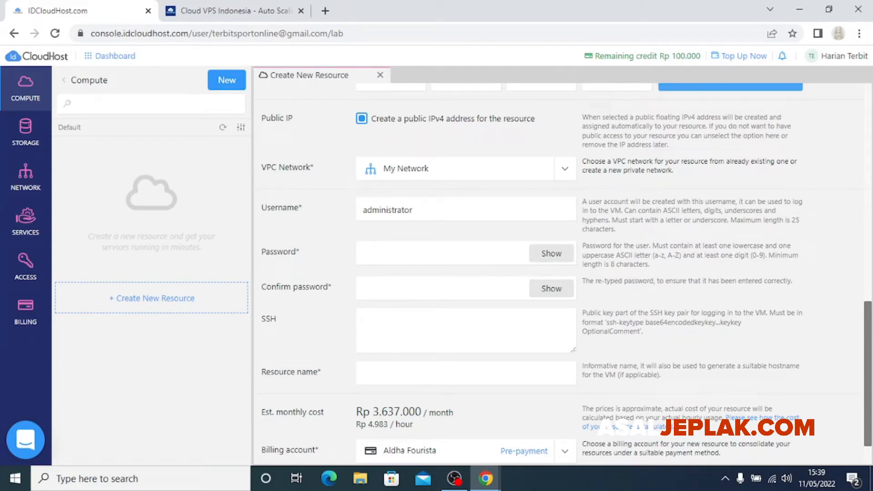
scroll(423, 258, "up", 9)
scroll(423, 258, "down", 8)
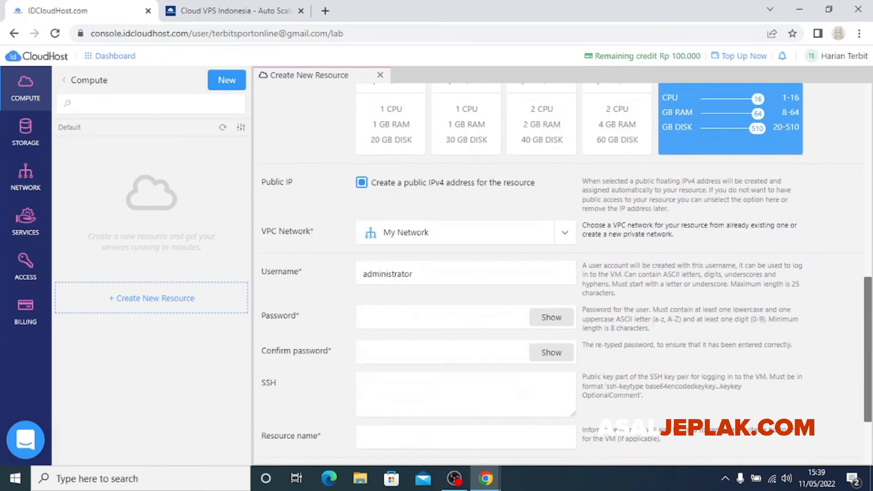
scroll(560, 273, "down", 2)
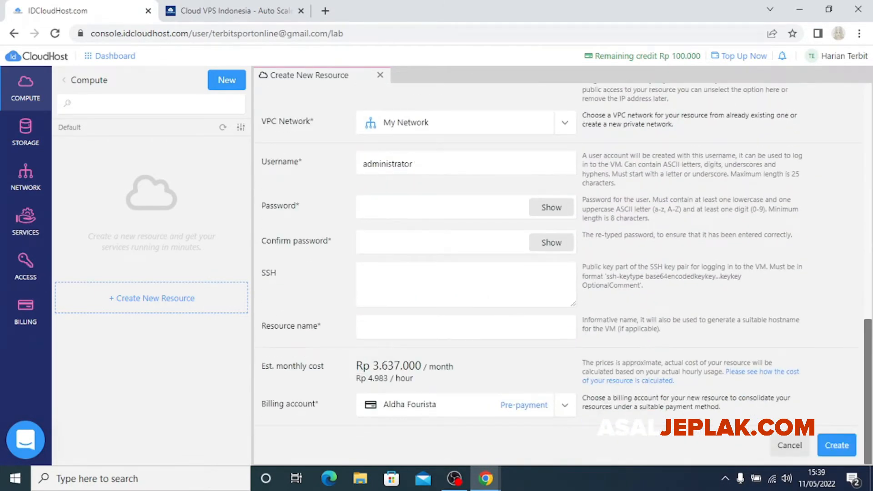
scroll(559, 273, "up", 5)
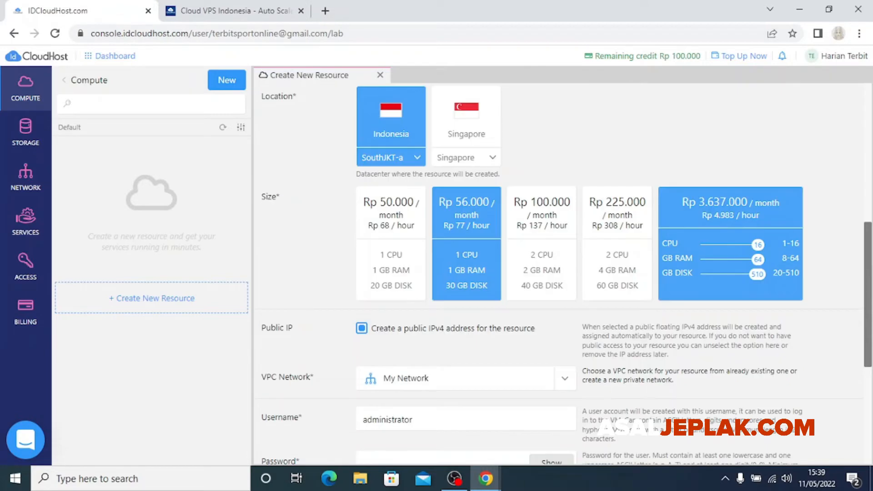
Scroll through the Create New Resource form to review the Almalinux 8.4, SouthJKT-a and Rp 56.000 choices
scroll(559, 273, "up", 5)
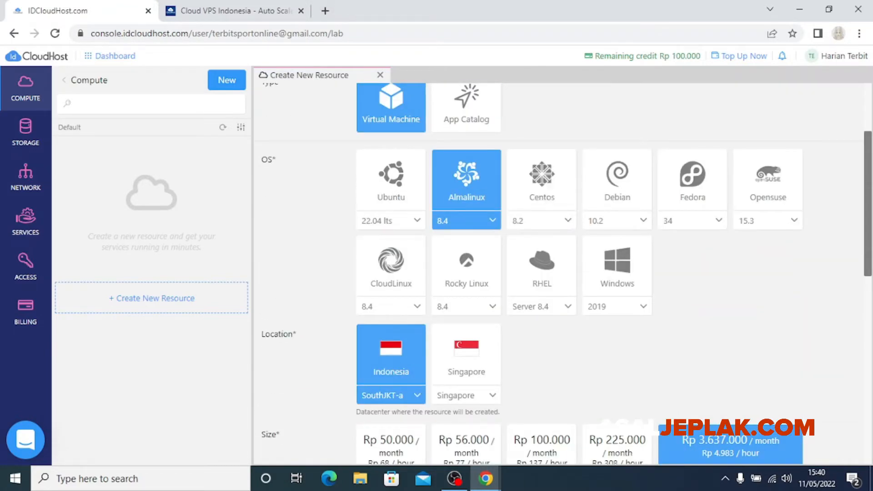
scroll(542, 190, "up", 2)
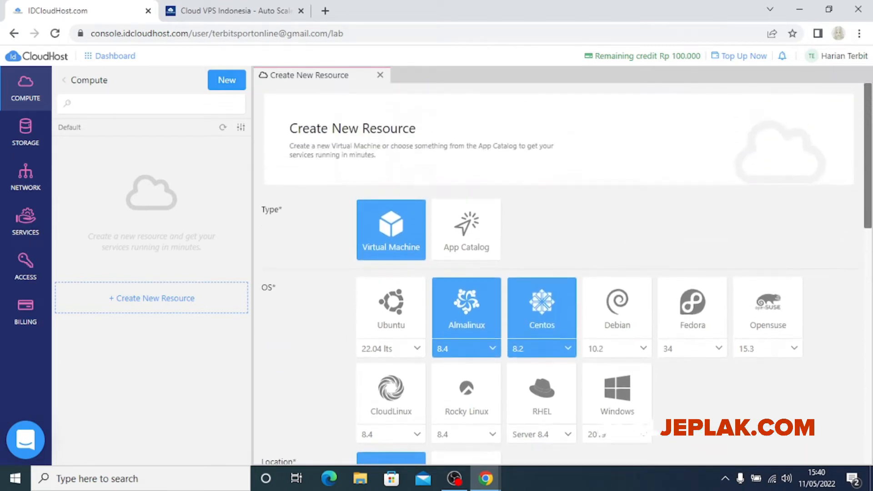
scroll(542, 190, "down", 2)
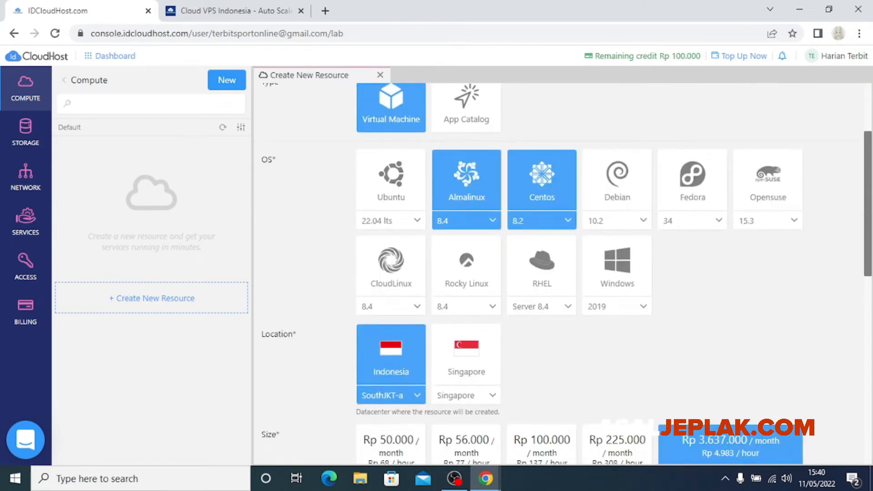
scroll(542, 190, "up", 1)
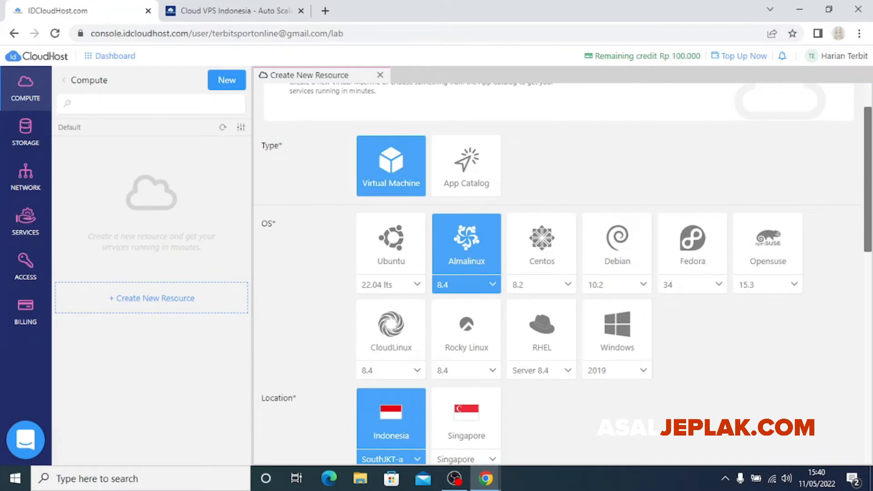
scroll(466, 204, "down", 2)
scroll(467, 204, "up", 2)
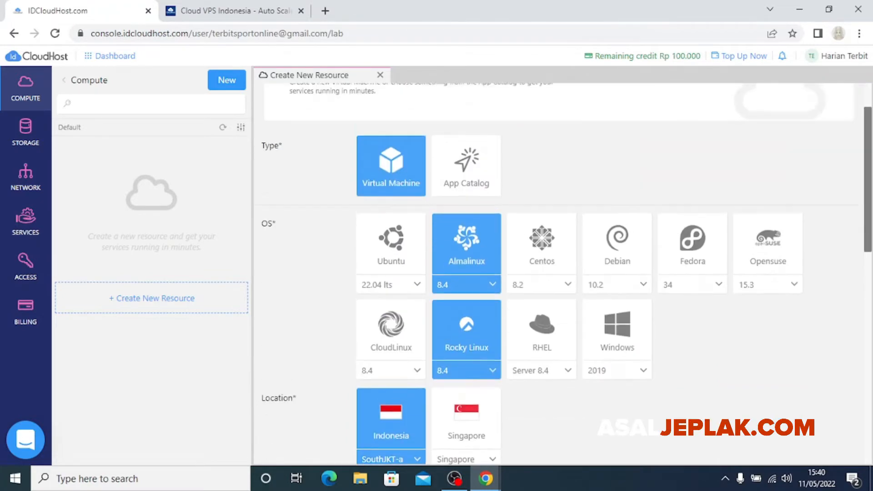
scroll(391, 205, "down", 2)
scroll(391, 205, "up", 3)
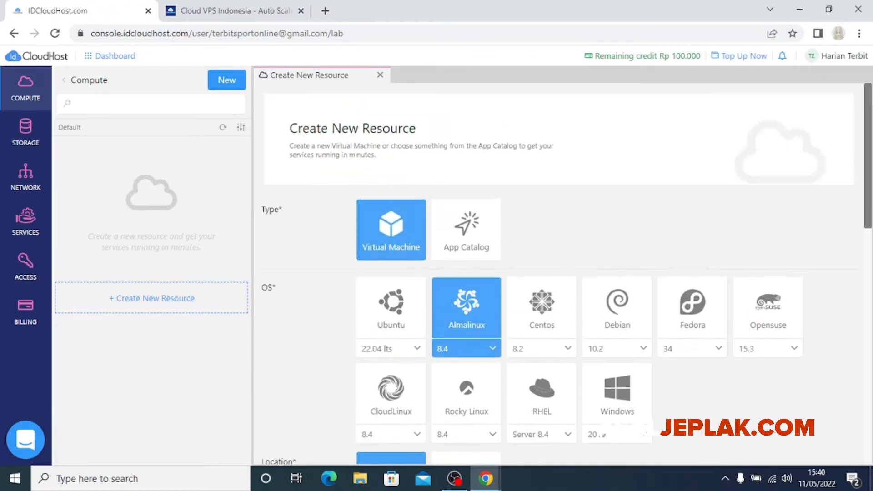
scroll(467, 228, "down", 1)
scroll(467, 273, "down", 4)
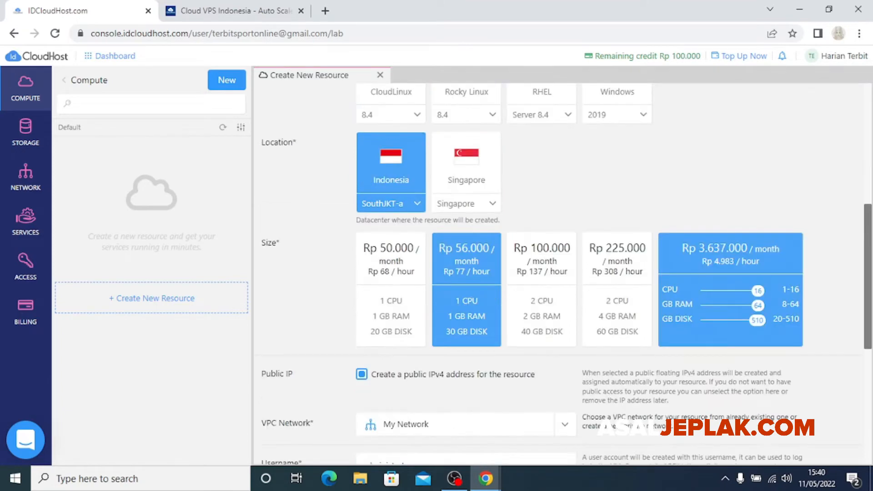
scroll(546, 273, "up", 5)
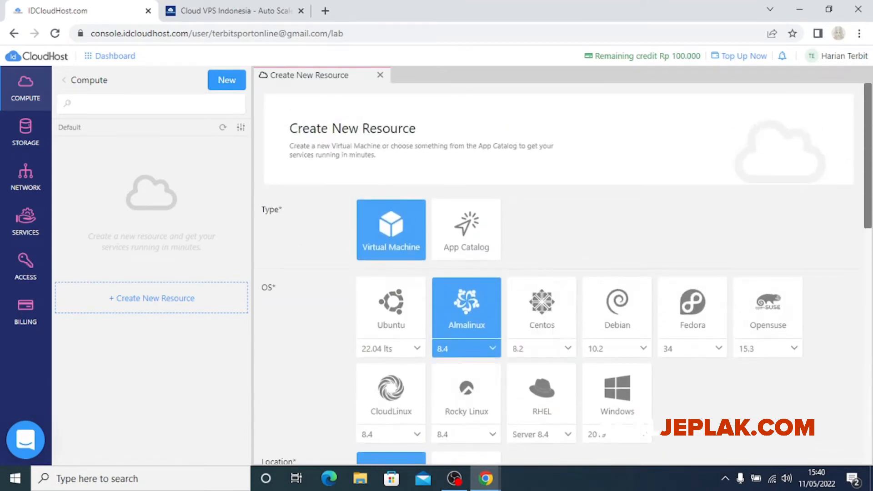
scroll(560, 273, "down", 6)
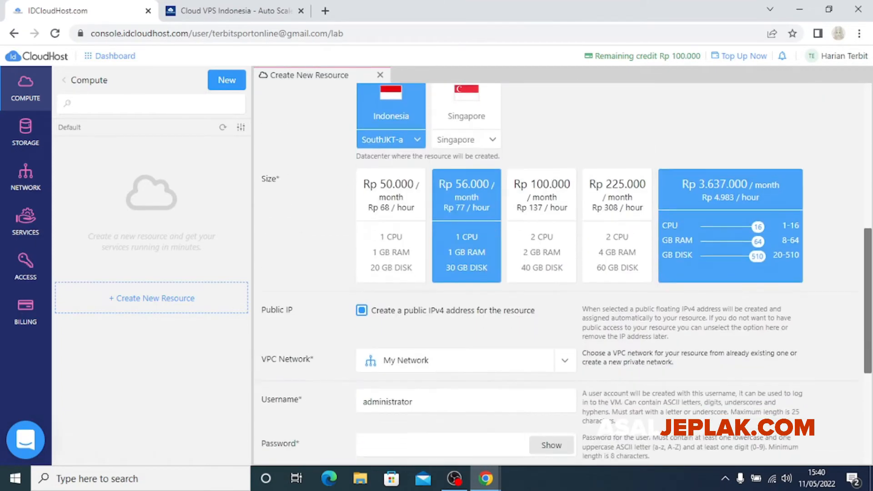
scroll(466, 232, "up", 6)
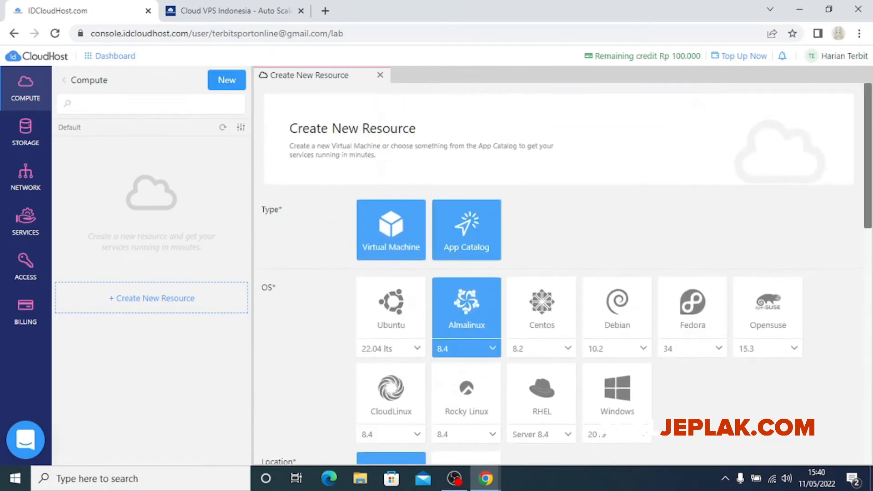
Set the resource type to App Catalog and choose Wordpress v5.9 (nginx)
left_click(467, 230)
scroll(559, 273, "down", 3)
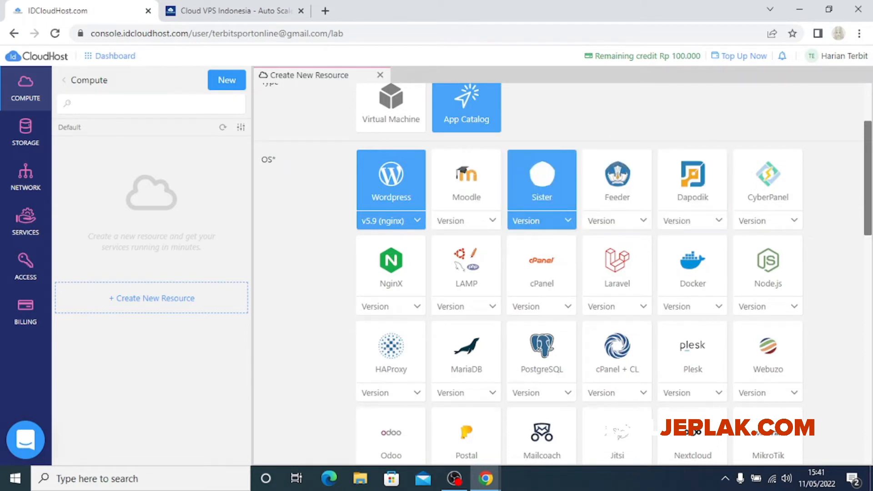
scroll(467, 205, "down", 2)
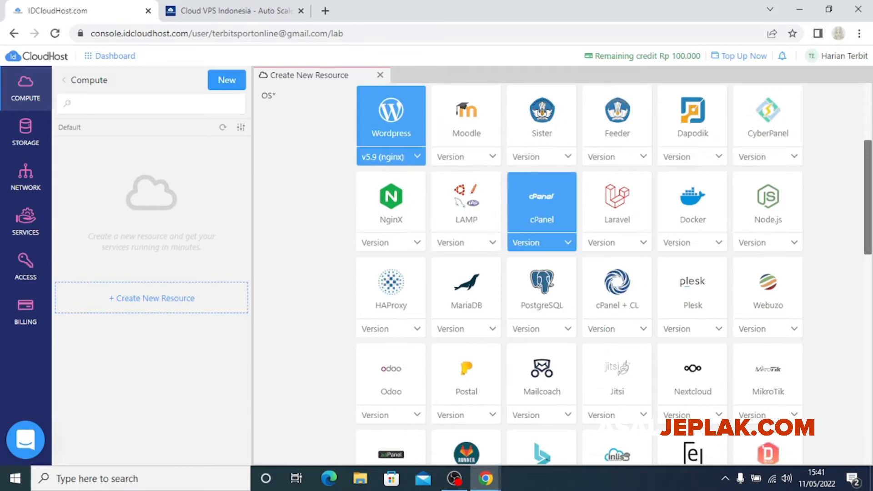
scroll(541, 204, "down", 7)
scroll(542, 204, "up", 3)
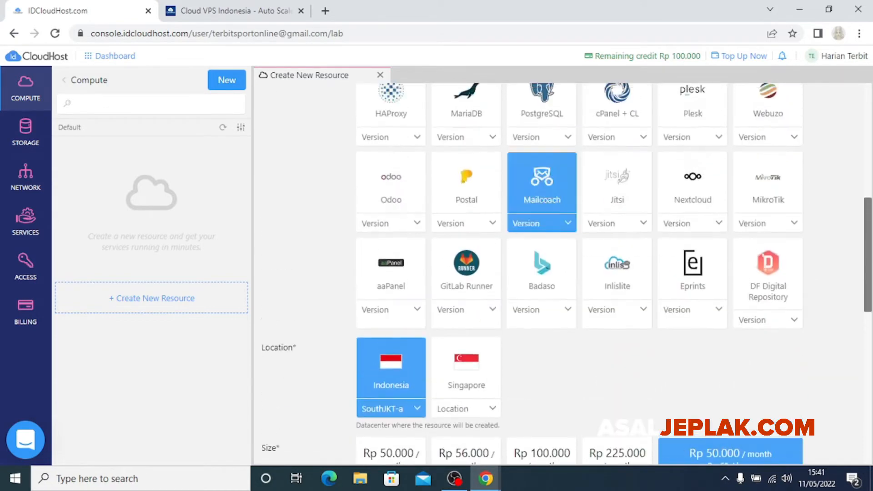
scroll(466, 282, "up", 2)
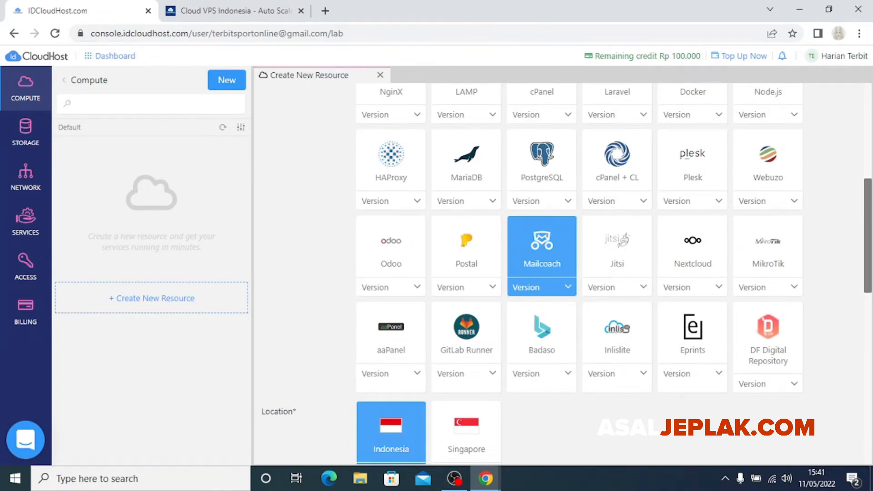
scroll(542, 205, "up", 5)
scroll(541, 204, "down", 7)
scroll(542, 205, "up", 3)
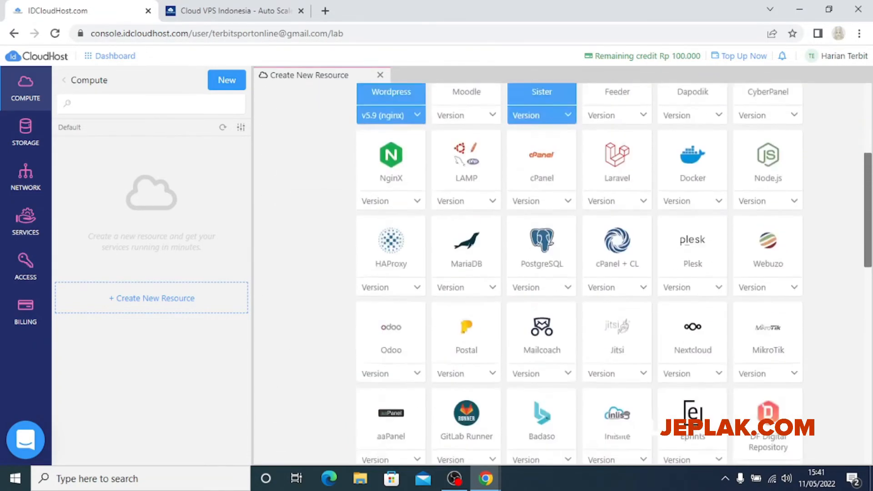
scroll(542, 109, "up", 6)
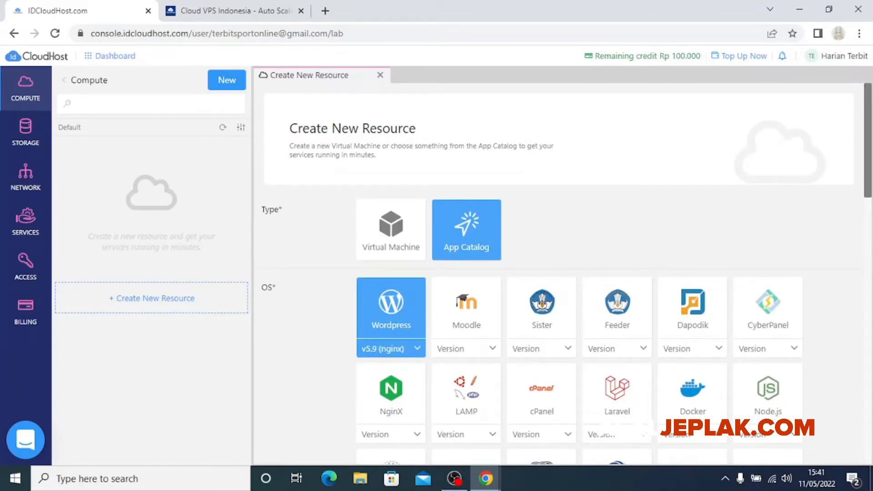
scroll(567, 272, "down", 1)
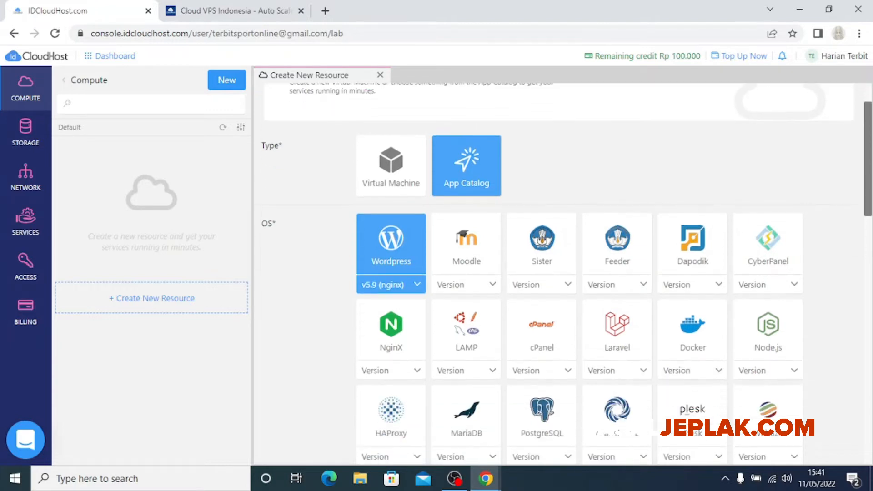
scroll(566, 273, "up", 1)
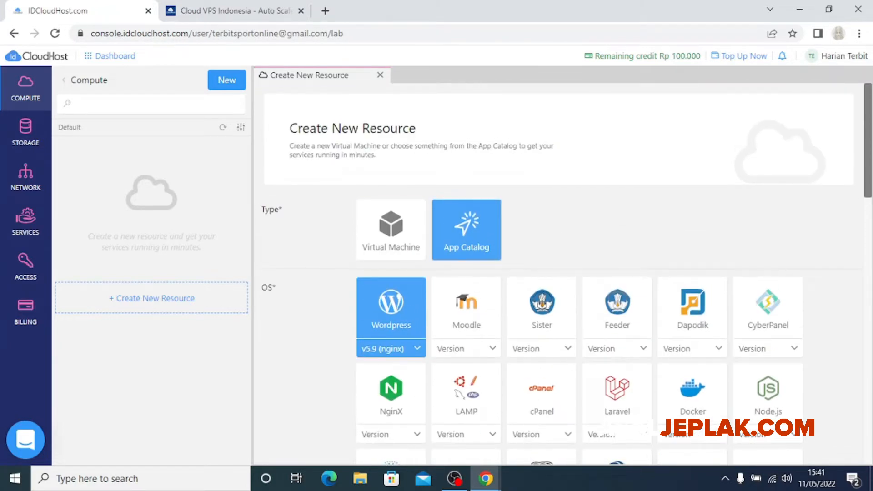
scroll(391, 341, "down", 1)
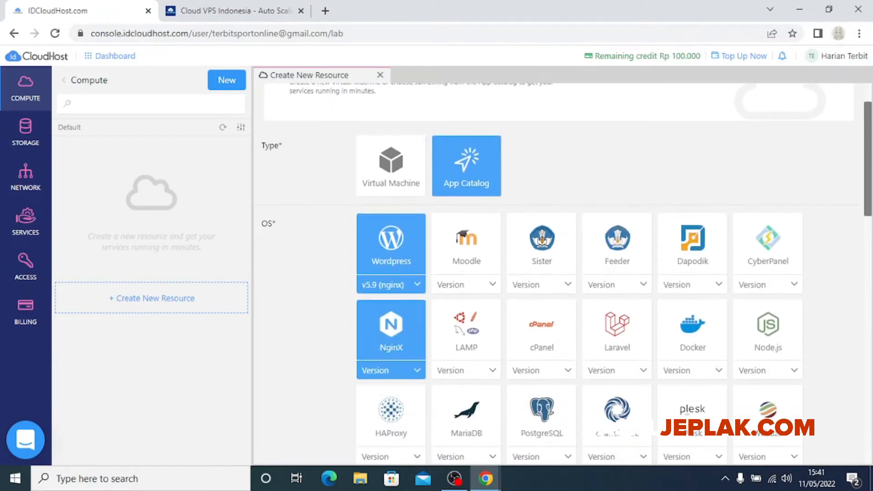
left_click(390, 285)
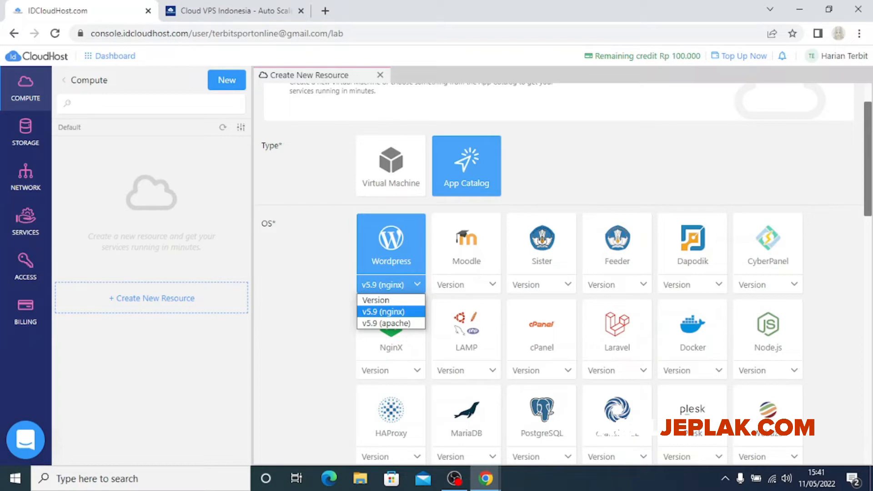
left_click(387, 323)
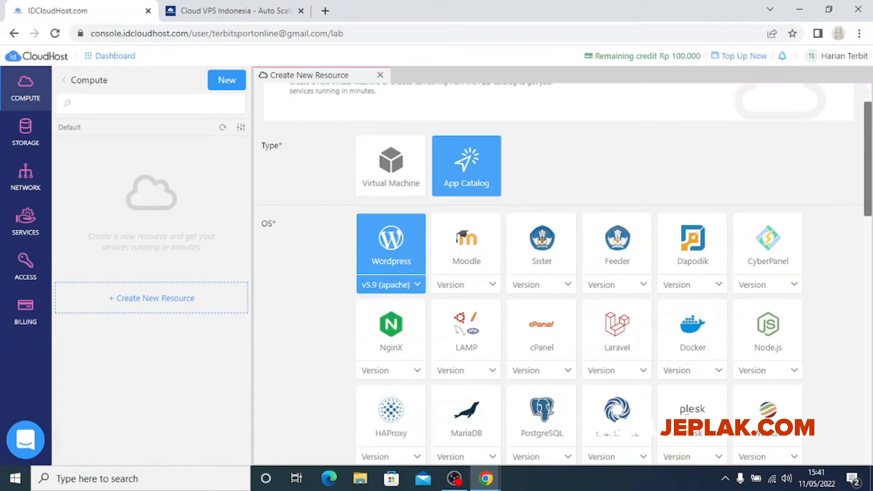
left_click(391, 285)
left_click(384, 312)
scroll(564, 273, "down", 10)
scroll(564, 273, "up", 5)
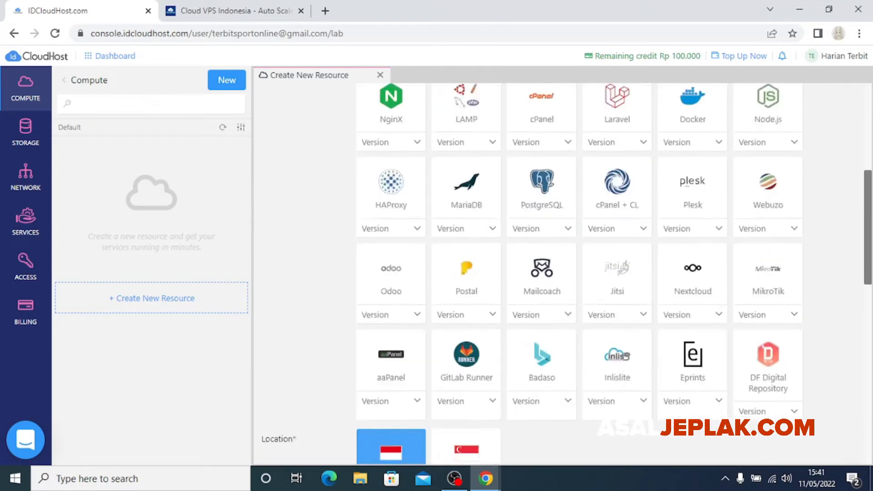
scroll(564, 272, "up", 5)
left_click(391, 284)
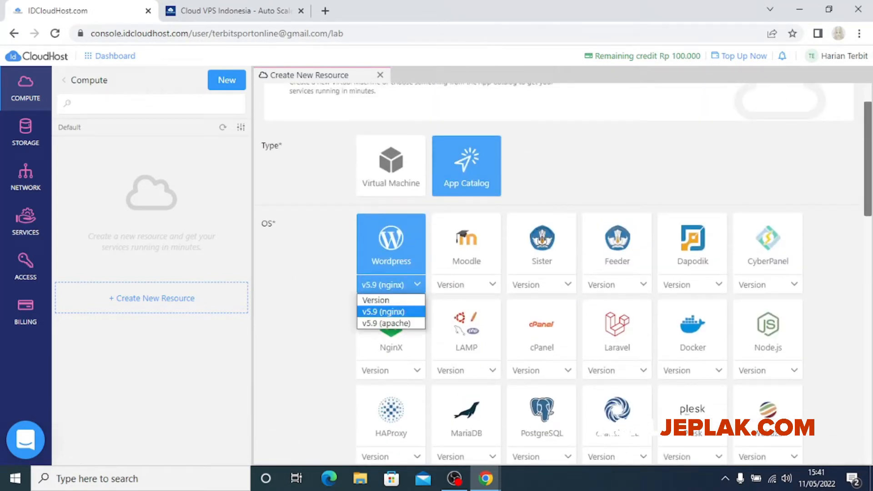
left_click(391, 285)
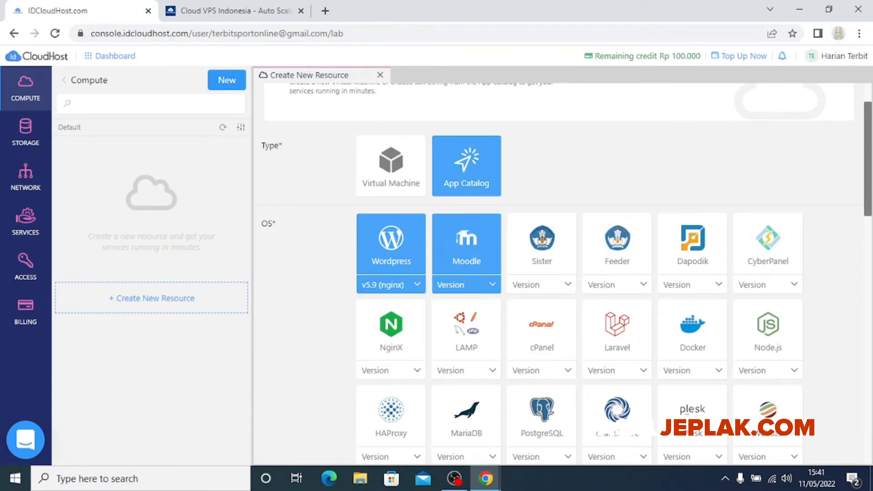
scroll(466, 255, "up", 1)
scroll(466, 255, "down", 1)
left_click(391, 285)
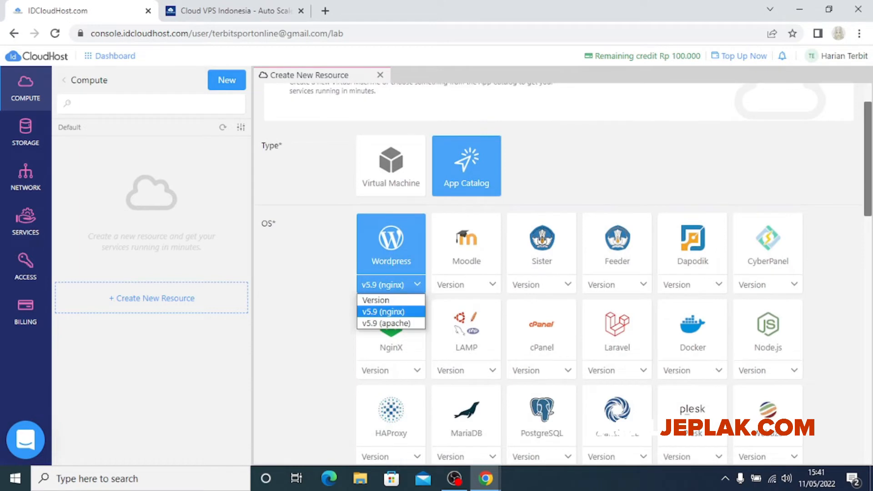
left_click(387, 323)
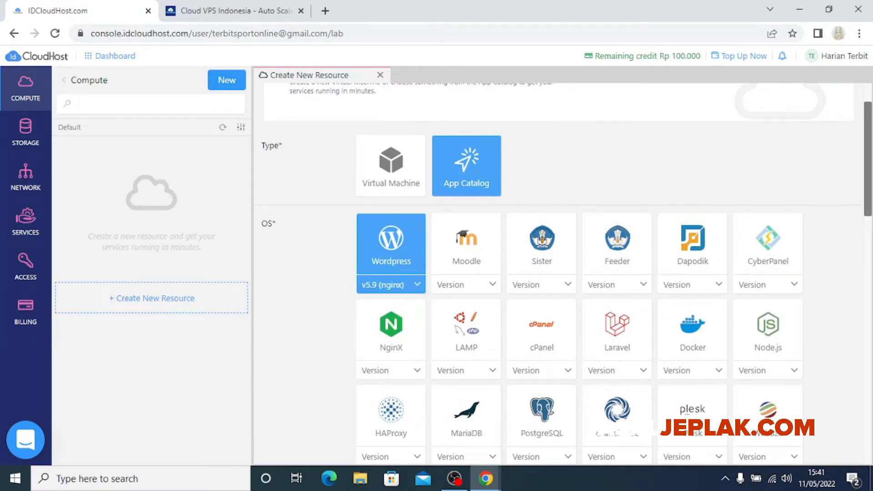
scroll(542, 318, "up", 1)
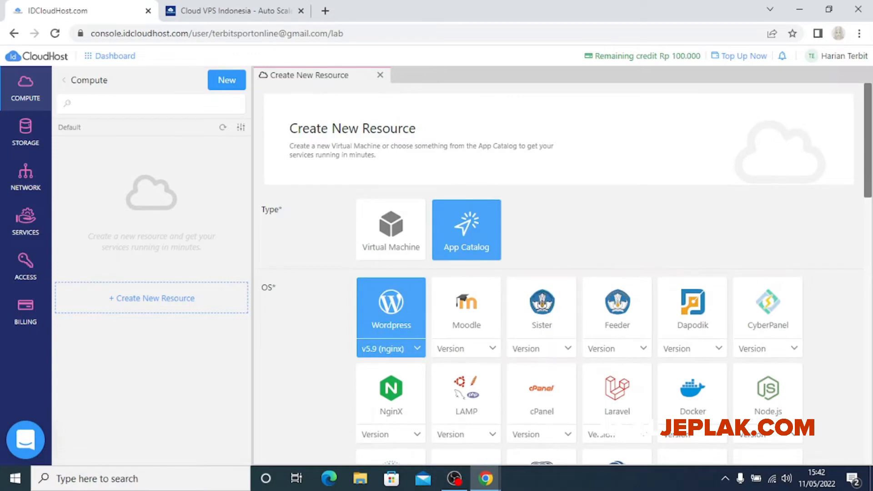
scroll(467, 318, "down", 1)
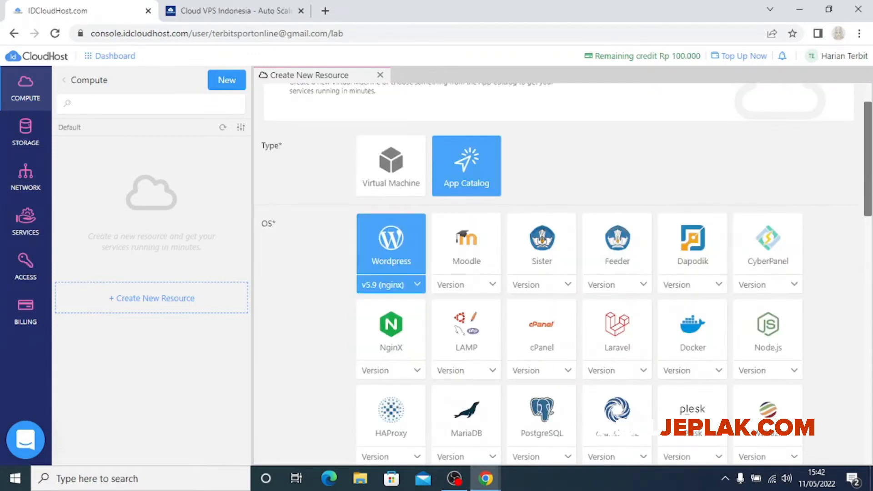
scroll(567, 273, "up", 1)
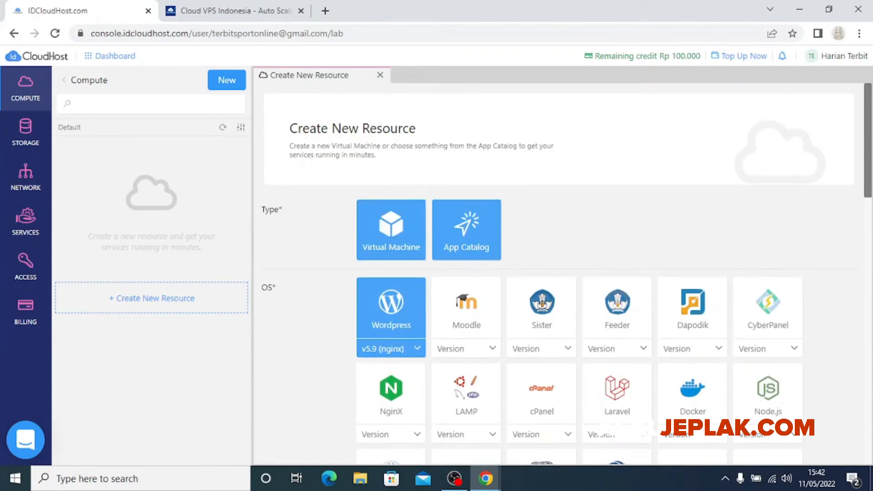
scroll(567, 273, "down", 1)
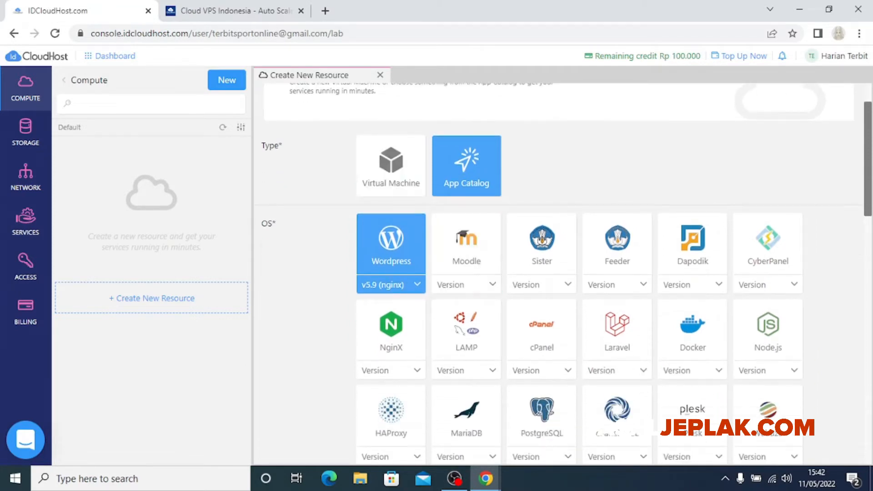
scroll(391, 221, "down", 1)
left_click(391, 221)
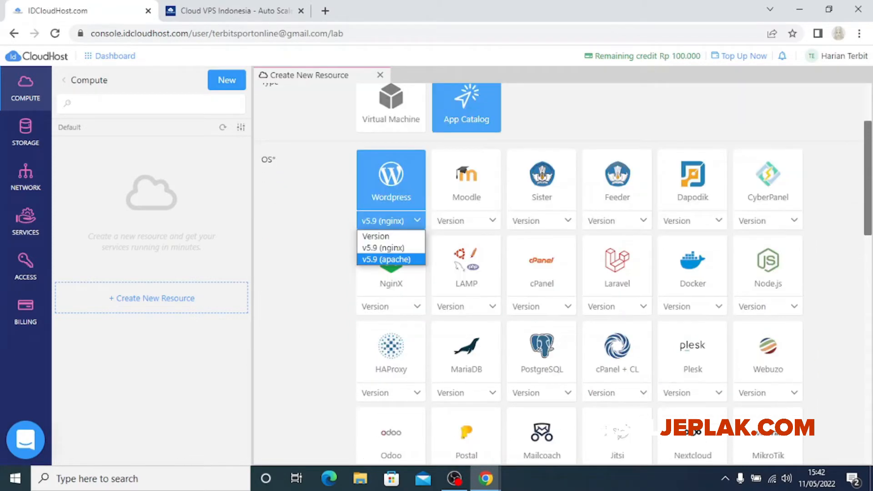
left_click(386, 259)
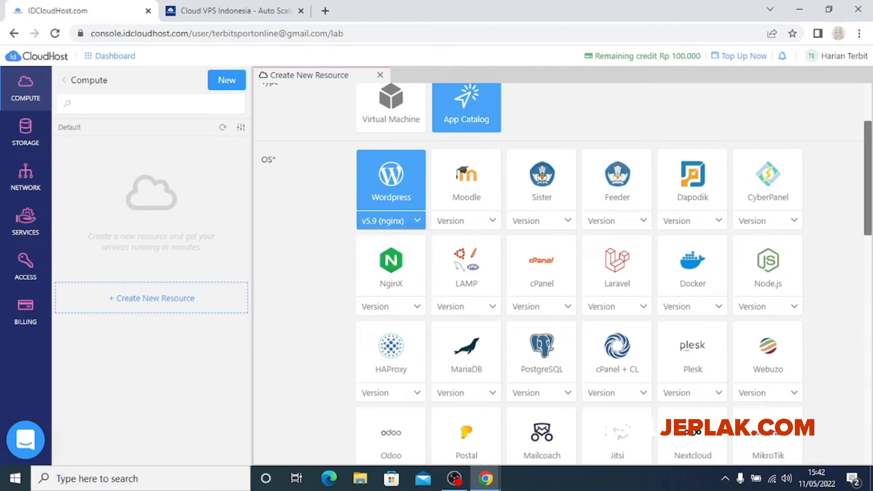
scroll(467, 191, "down", 1)
scroll(410, 227, "down", 1)
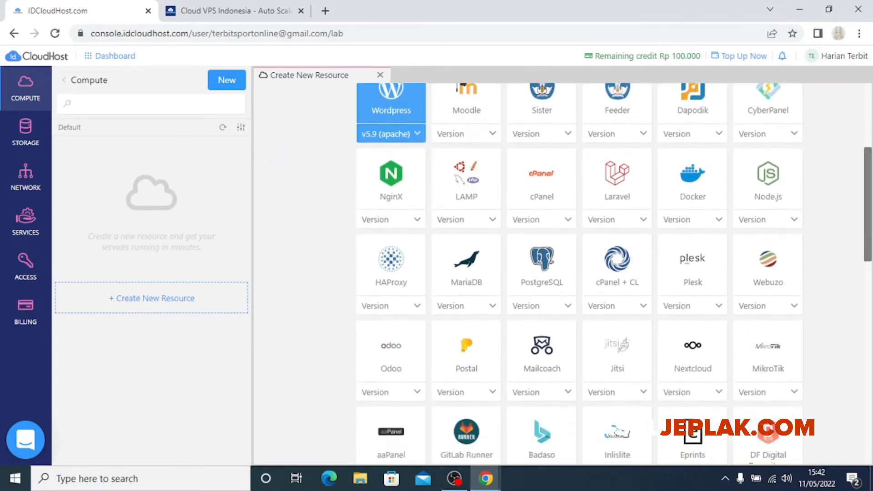
scroll(392, 254, "up", 2)
left_click(391, 221)
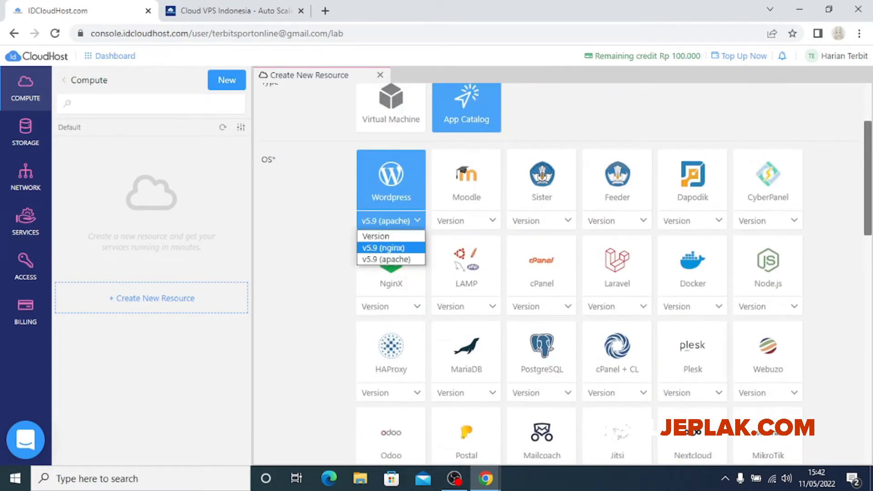
left_click(382, 247)
scroll(383, 248, "down", 3)
scroll(614, 273, "up", 3)
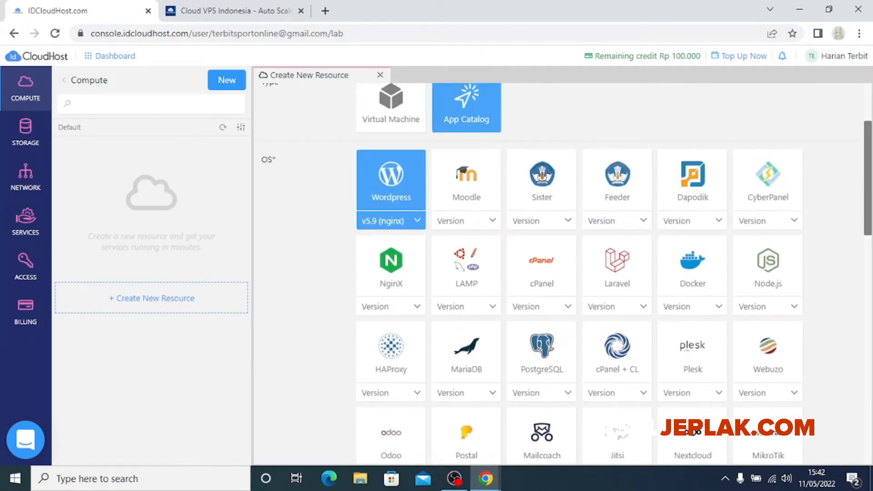
scroll(614, 273, "down", 3)
scroll(614, 273, "up", 4)
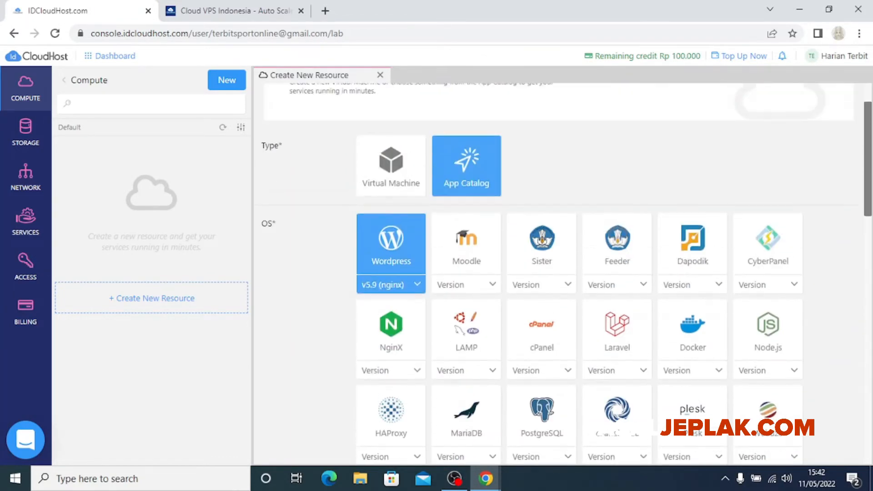
scroll(614, 273, "down", 9)
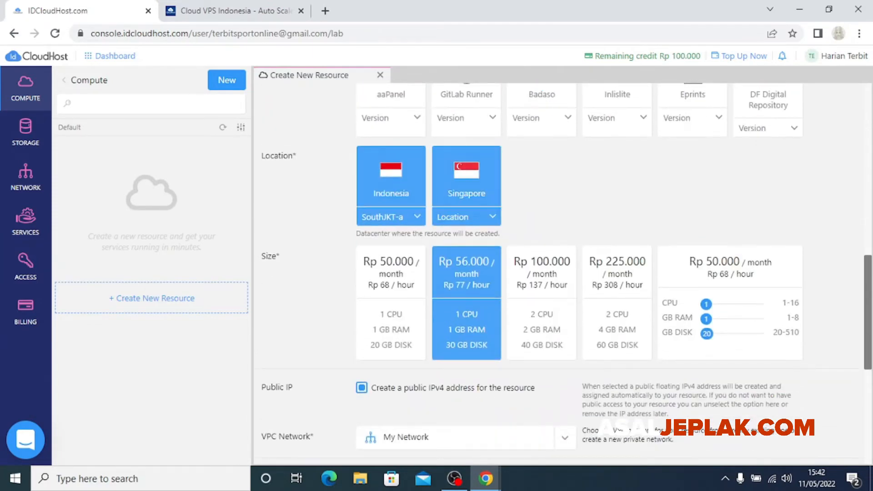
left_click(467, 179)
left_click(392, 180)
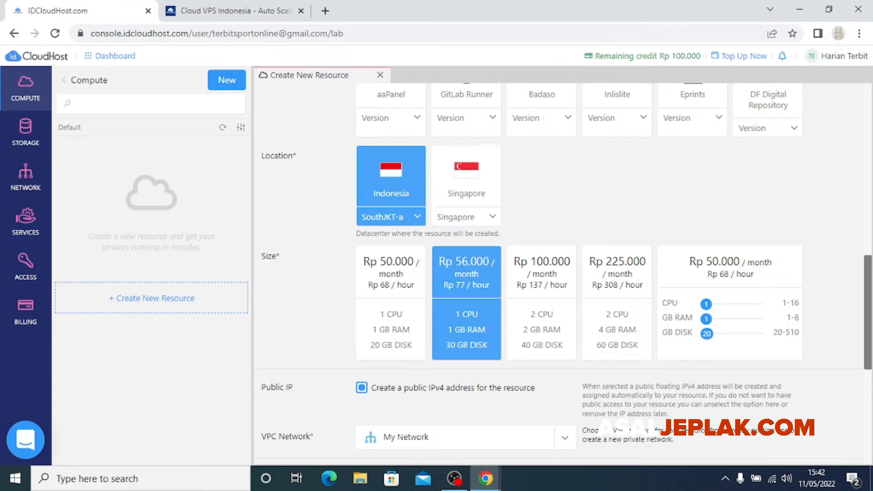
left_click(401, 217)
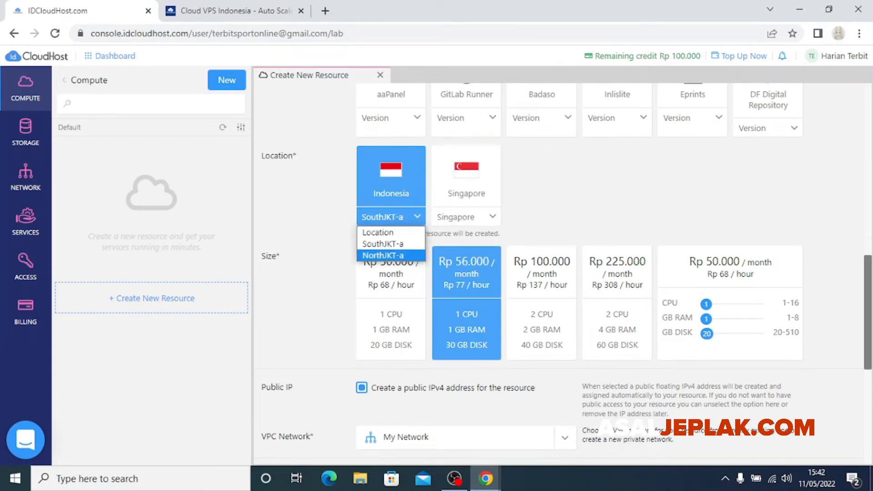
left_click(391, 244)
scroll(467, 282, "down", 1)
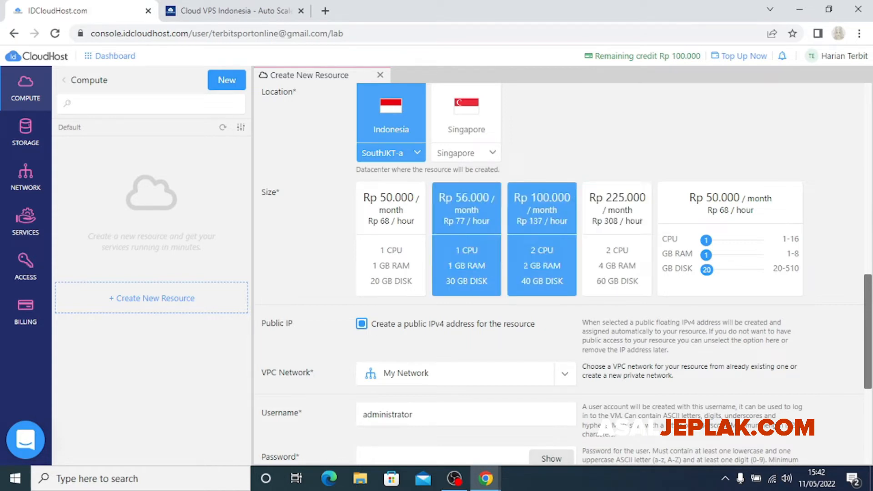
scroll(391, 254, "down", 4)
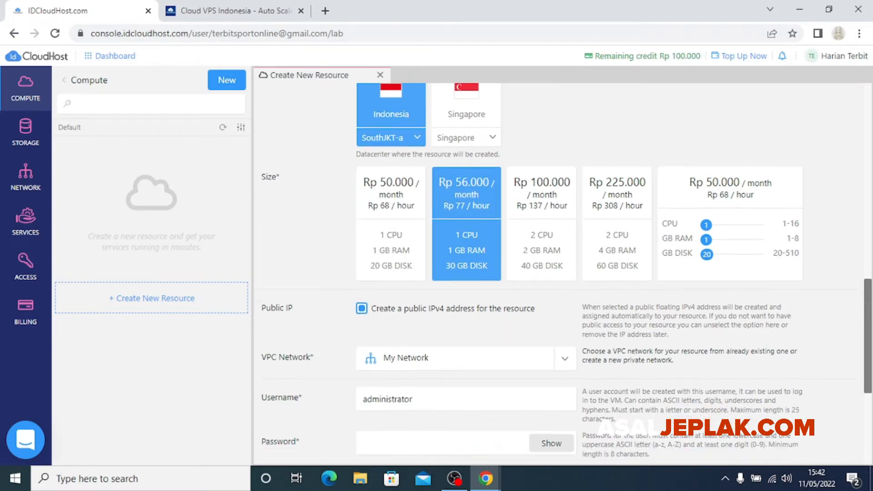
scroll(564, 273, "up", 3)
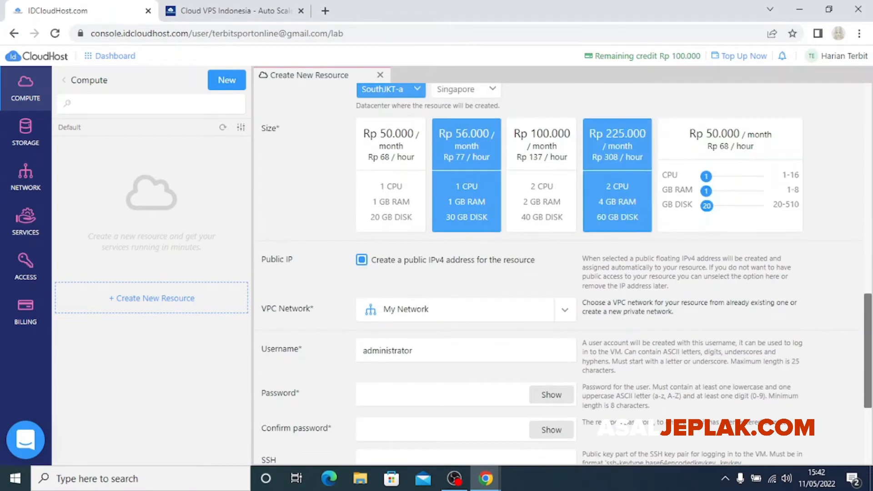
scroll(541, 205, "down", 3)
scroll(541, 204, "up", 1)
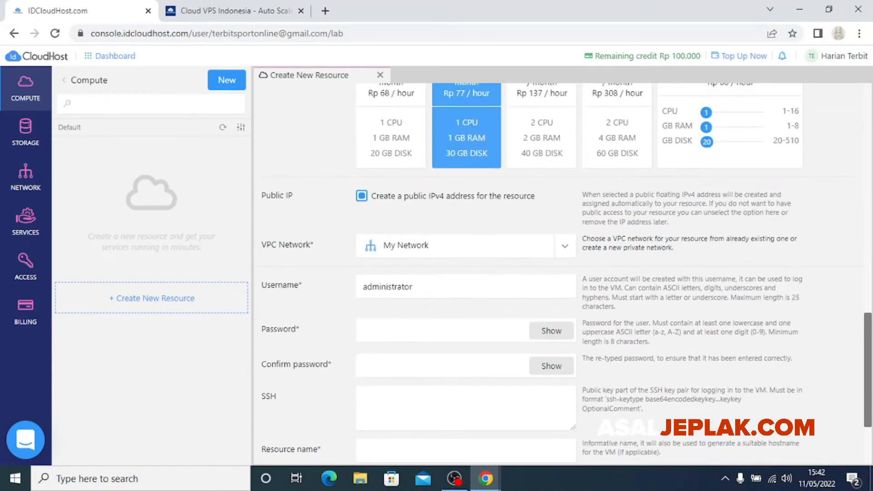
left_click(362, 196)
left_click(362, 196)
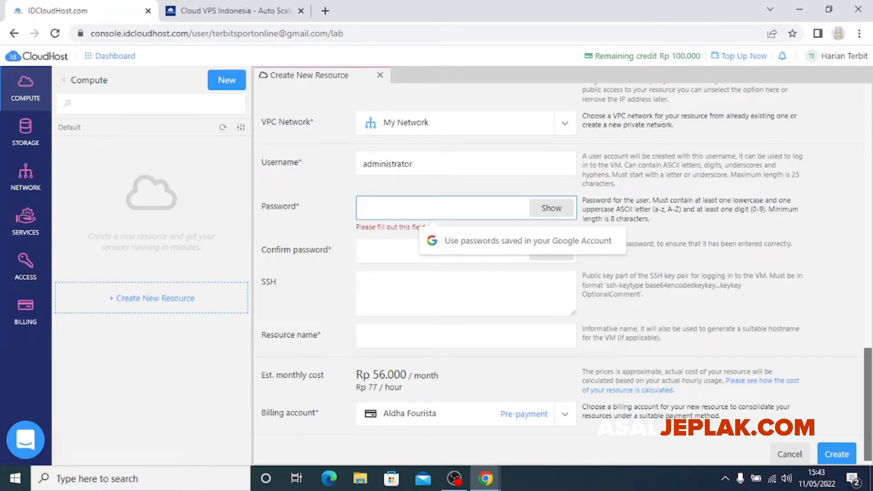
left_click_drag(583, 200, 652, 209)
left_click(653, 210)
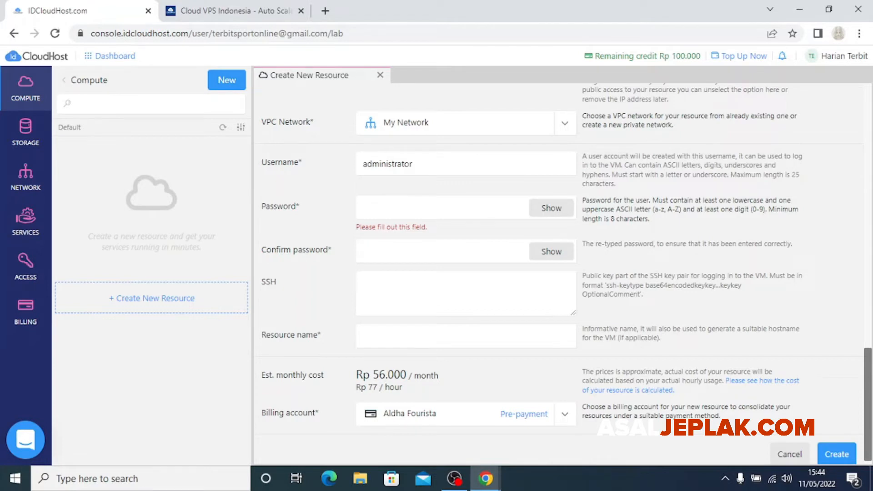
Enter the VM account password and confirm it
left_click(442, 208)
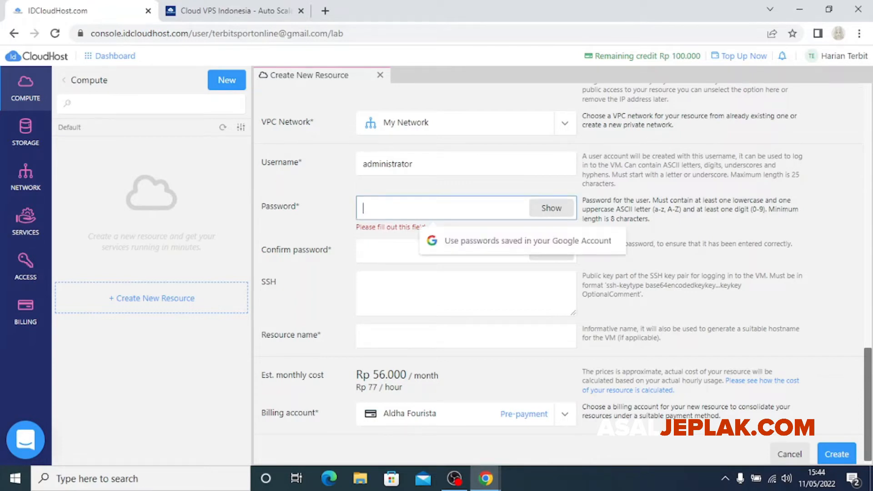
type("•••••••••")
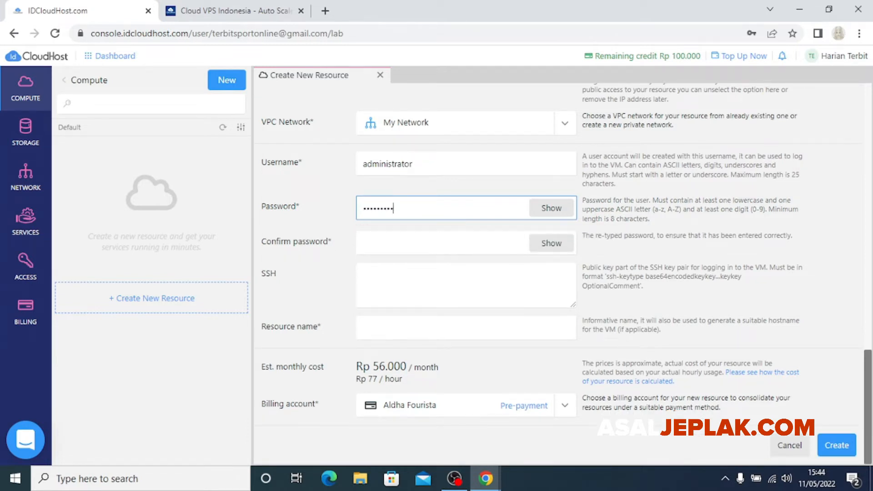
type("•")
left_click(419, 243)
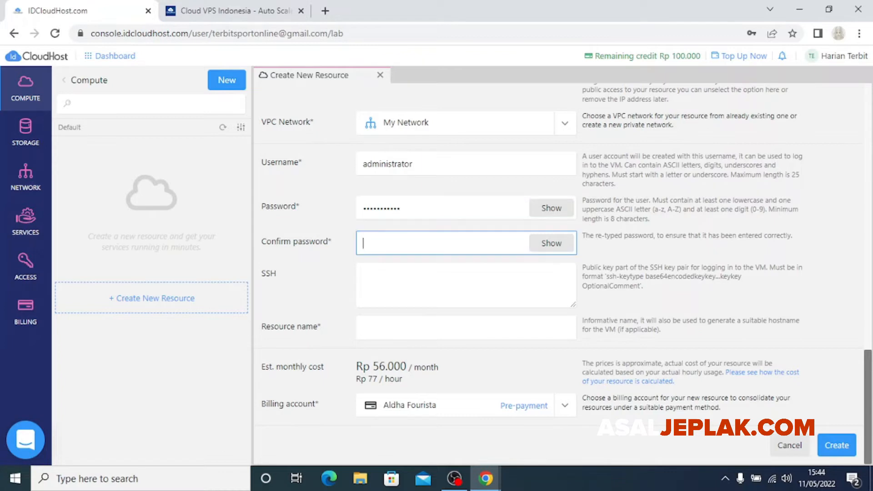
type("••••••••")
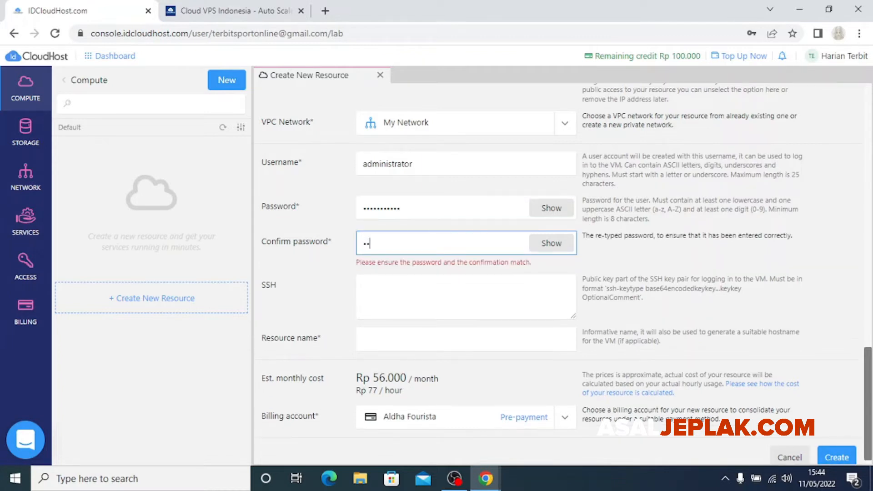
type("•••")
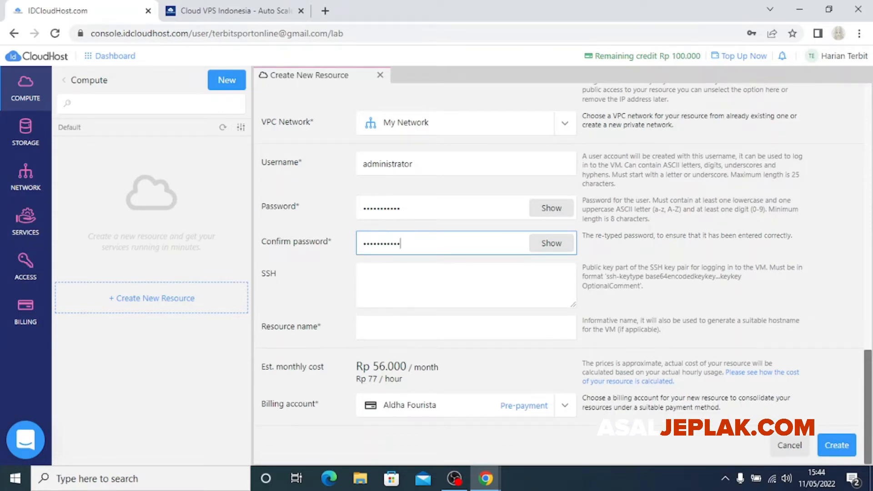
left_click(418, 278)
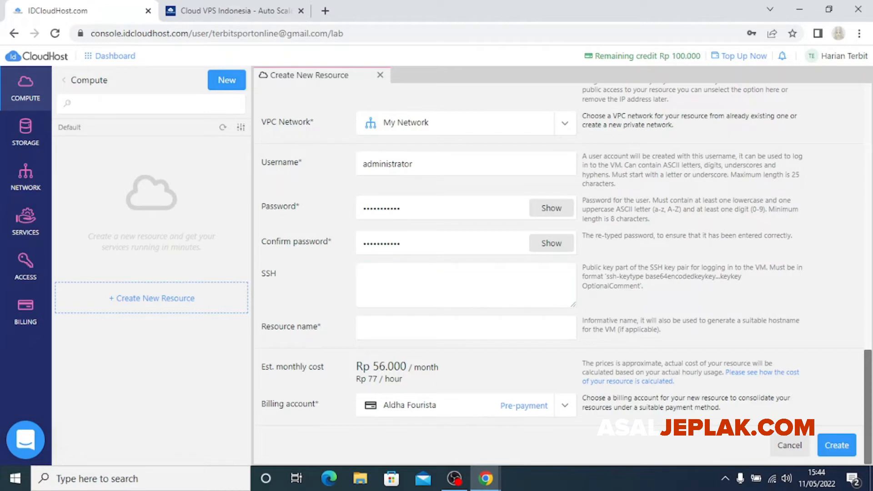
double_click(632, 276)
left_click(633, 276)
Name the resource Wordpress-demo and create the virtual machine
left_click(466, 328)
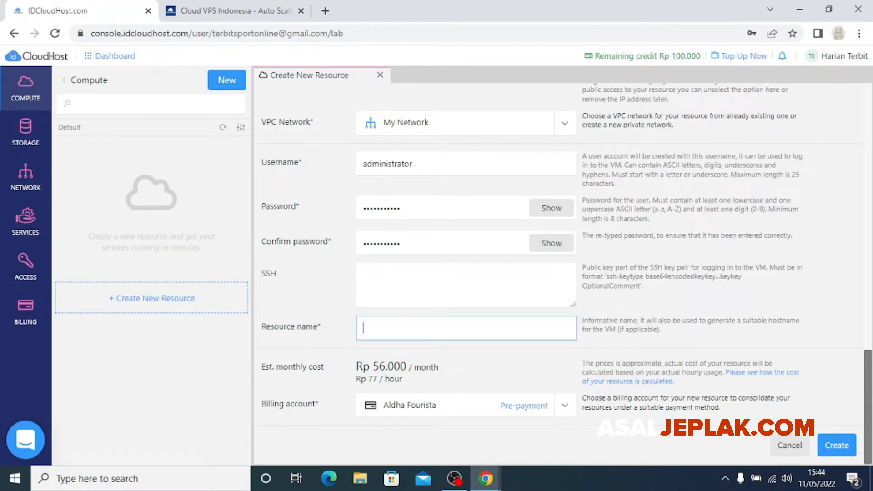
type("Wordpress-demo")
key("Tab")
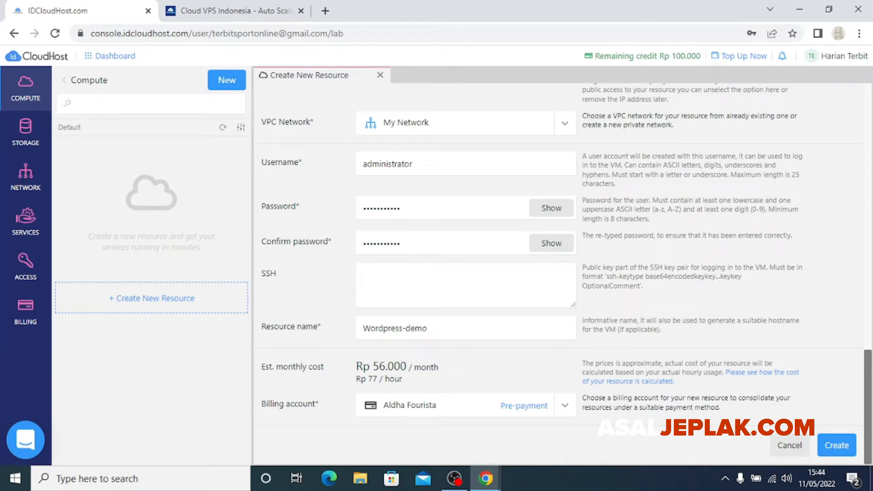
scroll(541, 372, "up", 6)
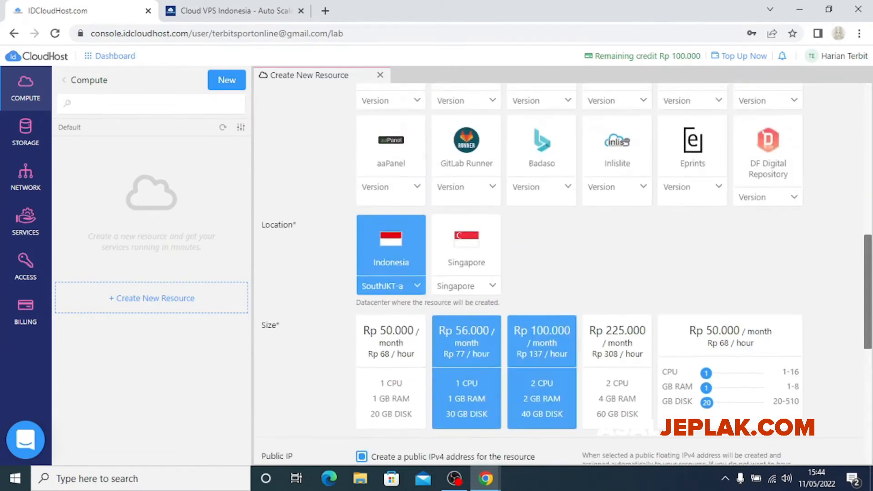
scroll(471, 372, "down", 6)
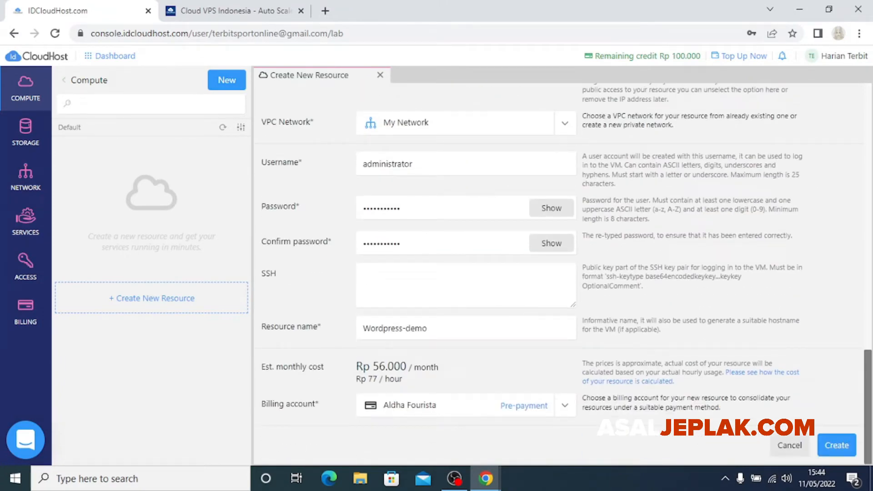
scroll(541, 273, "up", 6)
scroll(541, 273, "down", 6)
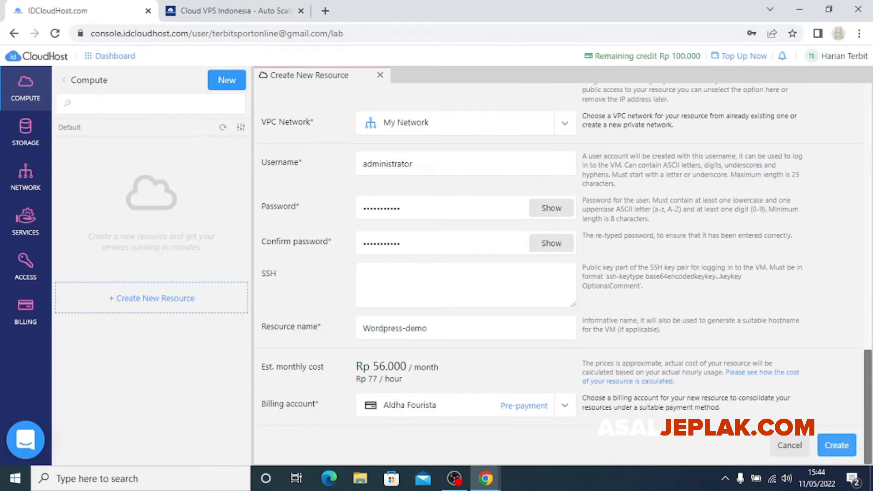
left_click(837, 445)
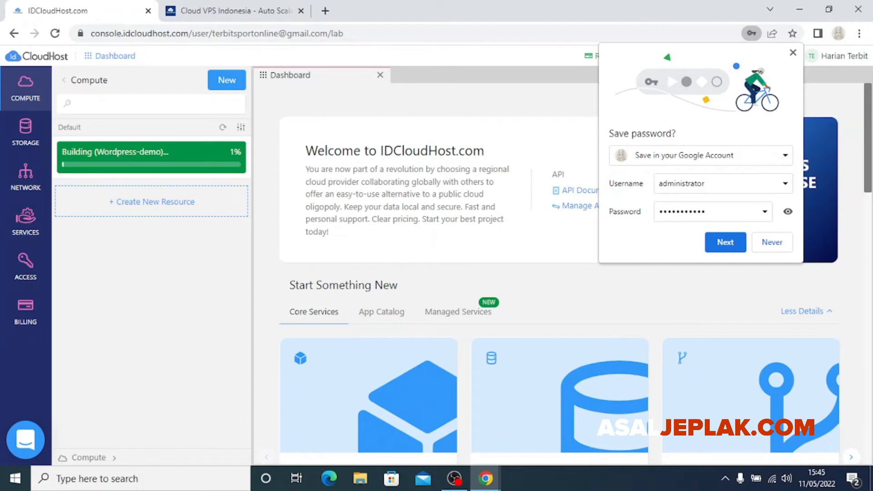
Dismiss the browser's save-password offer and wait until Wordpress-demo is RUNNING
left_click(793, 53)
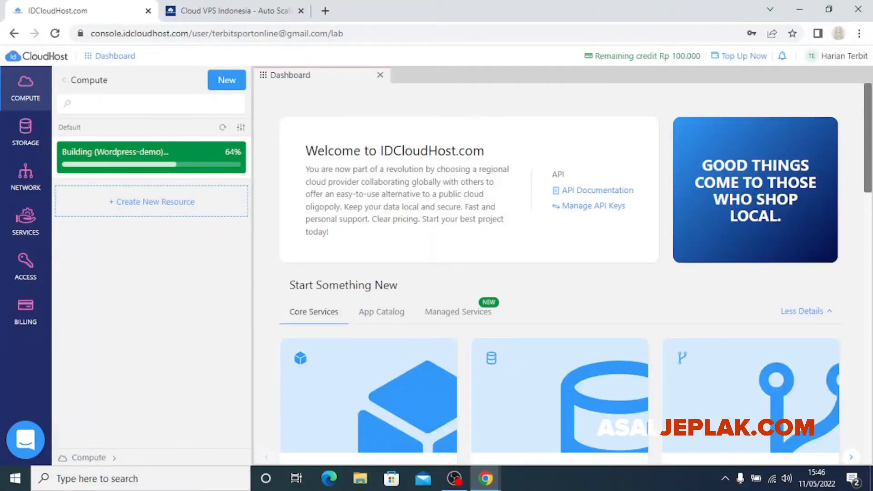
scroll(559, 273, "down", 10)
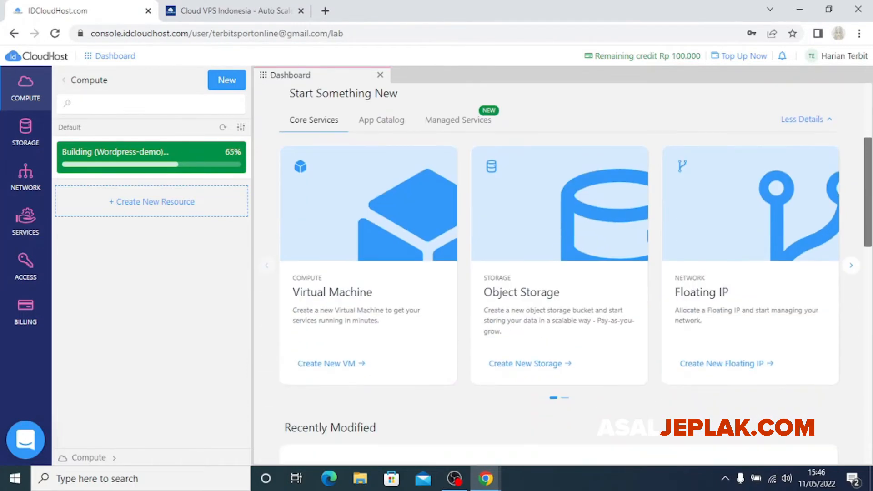
scroll(559, 273, "up", 4)
scroll(560, 273, "up", 5)
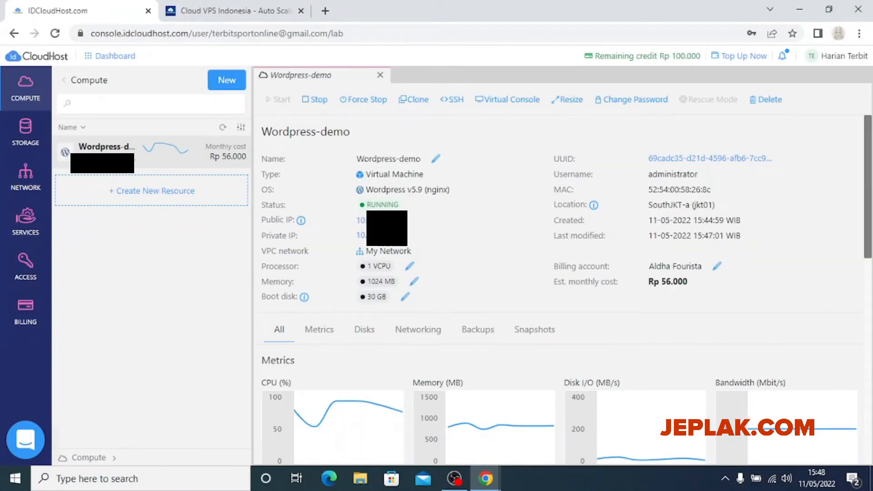
scroll(340, 213, "down", 4)
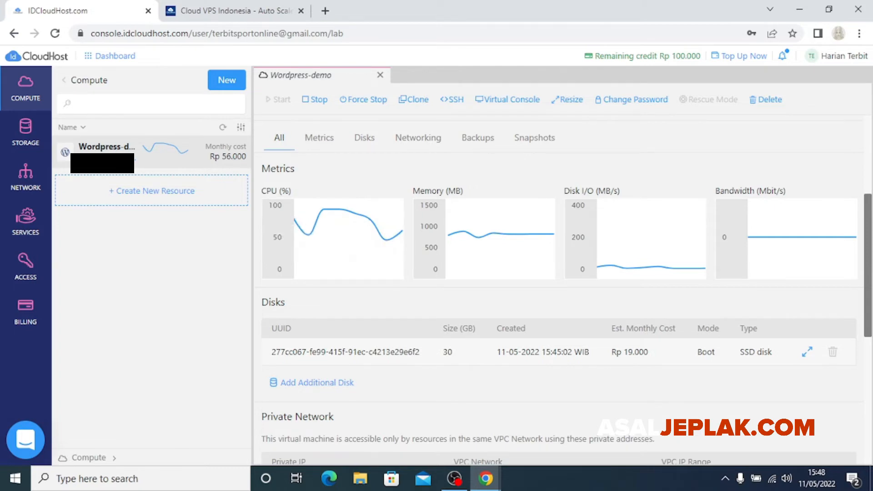
scroll(560, 273, "up", 3)
scroll(560, 273, "down", 1)
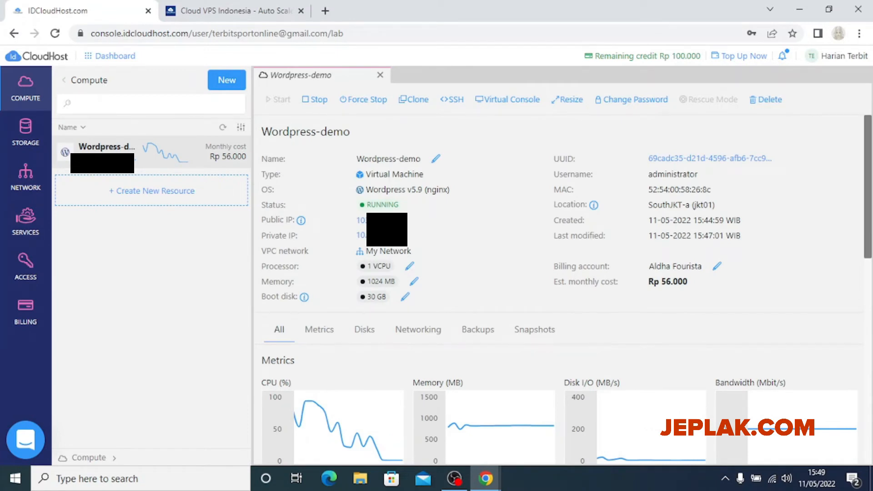
mouse_move(384, 221)
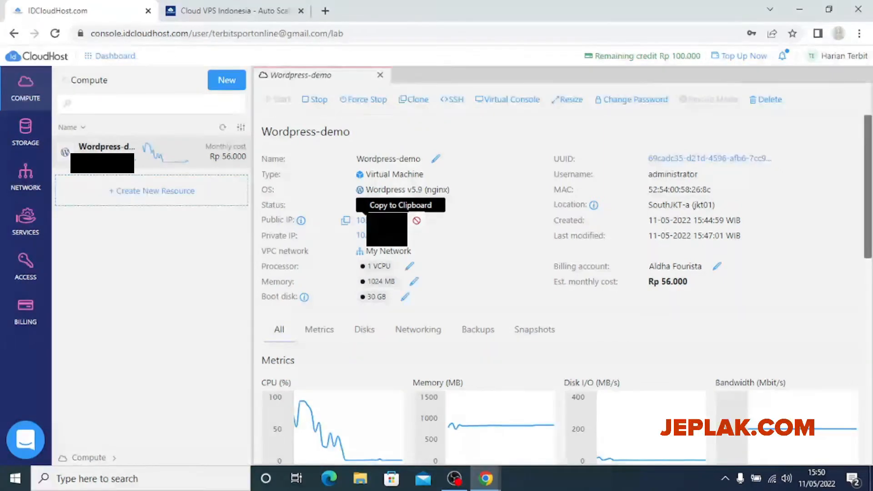
Copy the VM's public IP and load it in a new browser tab
left_click(346, 220)
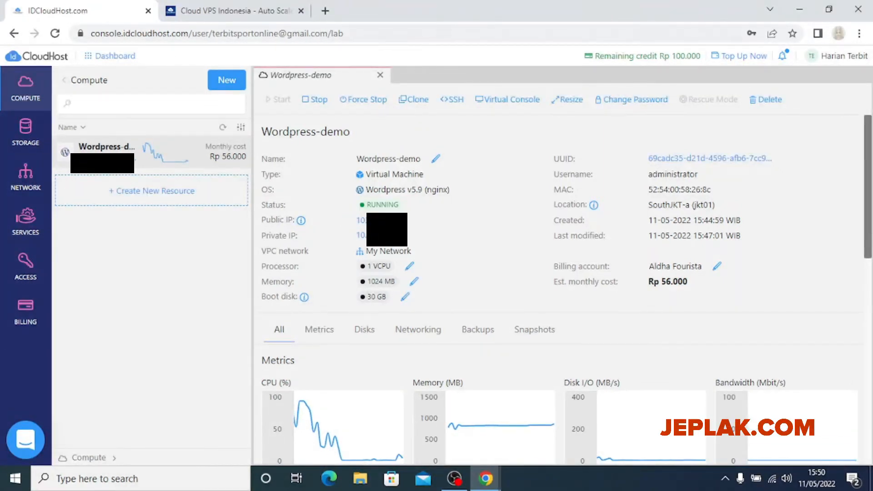
left_click(325, 11)
left_click_drag(325, 11, 182, 13)
key("ctrl+v")
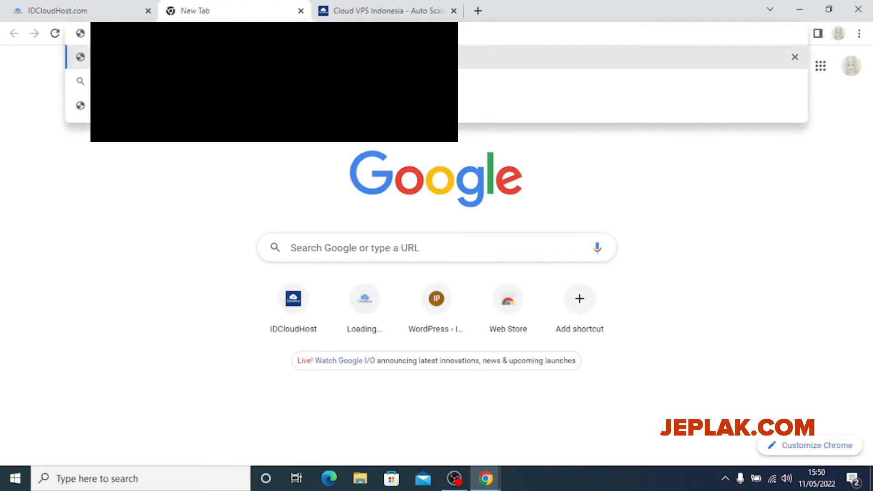
key("Return")
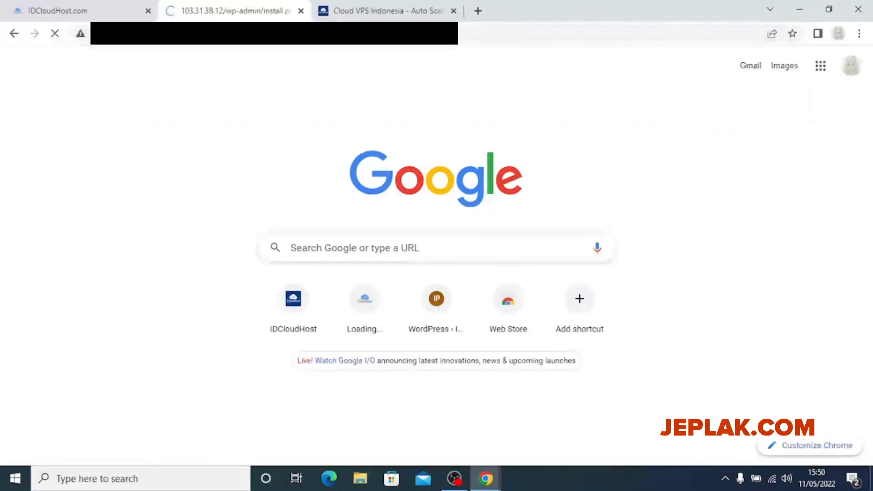
scroll(597, 256, "down", 1)
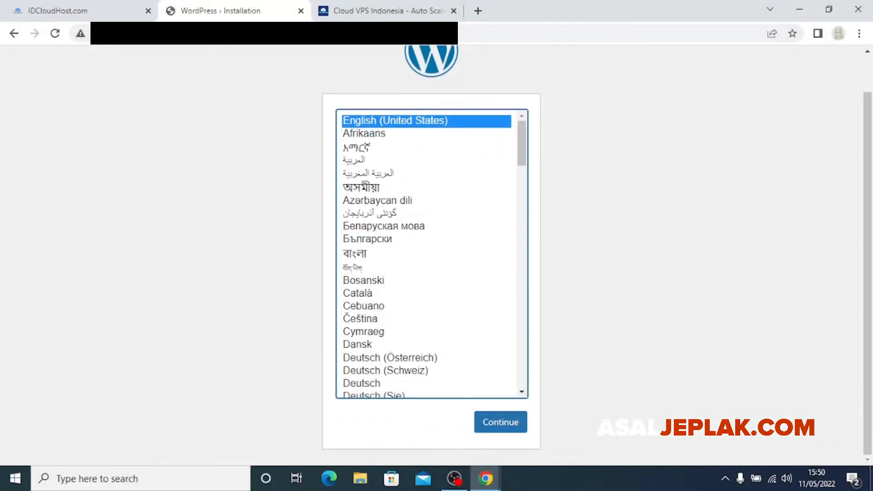
scroll(432, 255, "down", 5)
key("ctrl+shift+Tab")
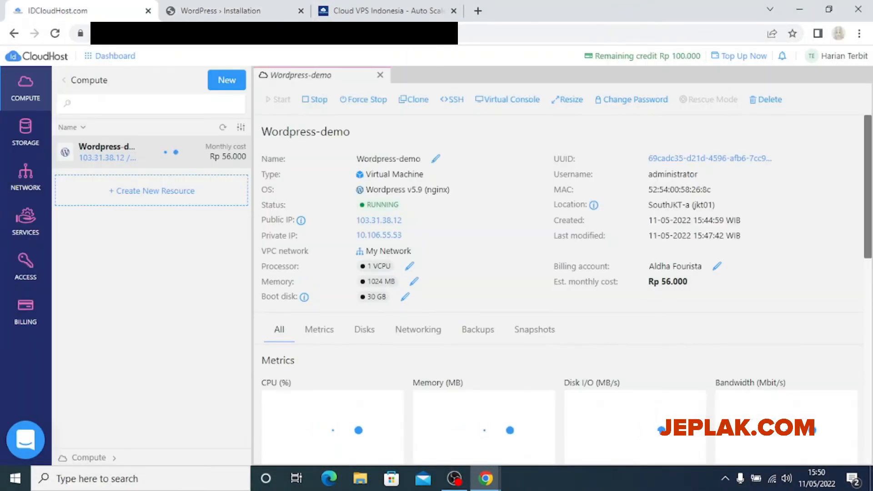
key("ctrl+Tab")
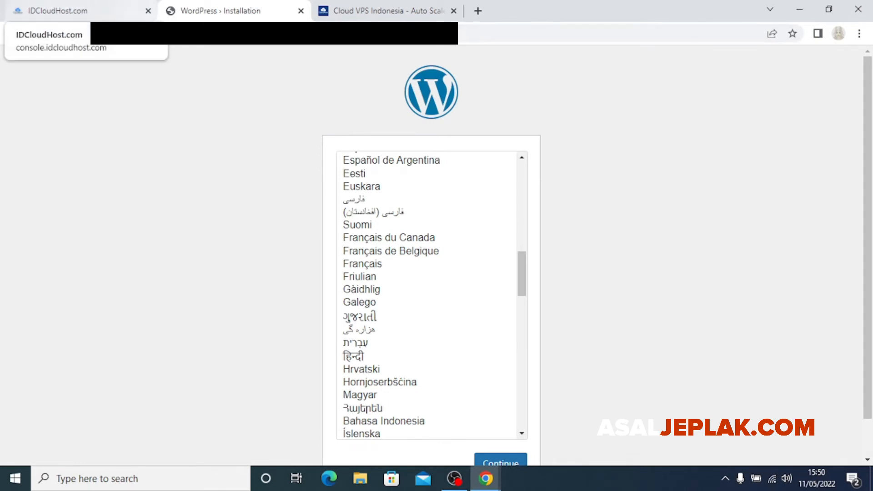
scroll(432, 255, "down", 1)
scroll(431, 254, "up", 1)
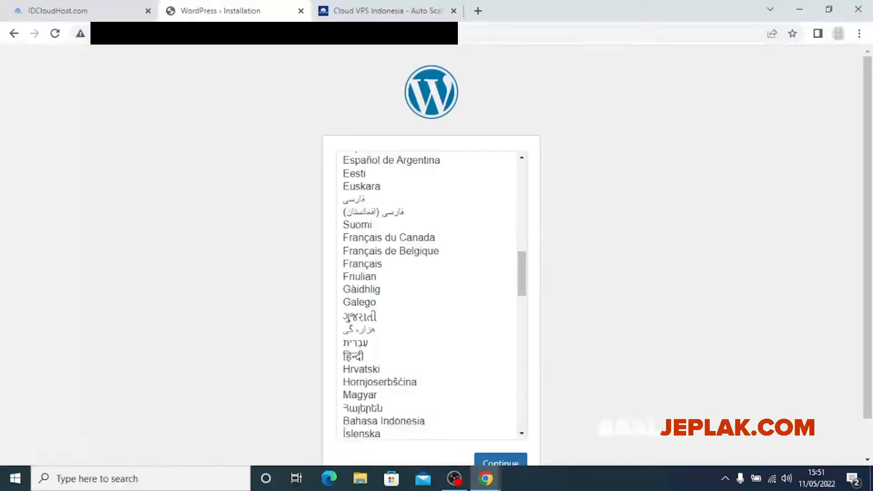
scroll(432, 296, "up", 8)
Select Bahasa Indonesia as the installation language and continue
left_click(274, 33)
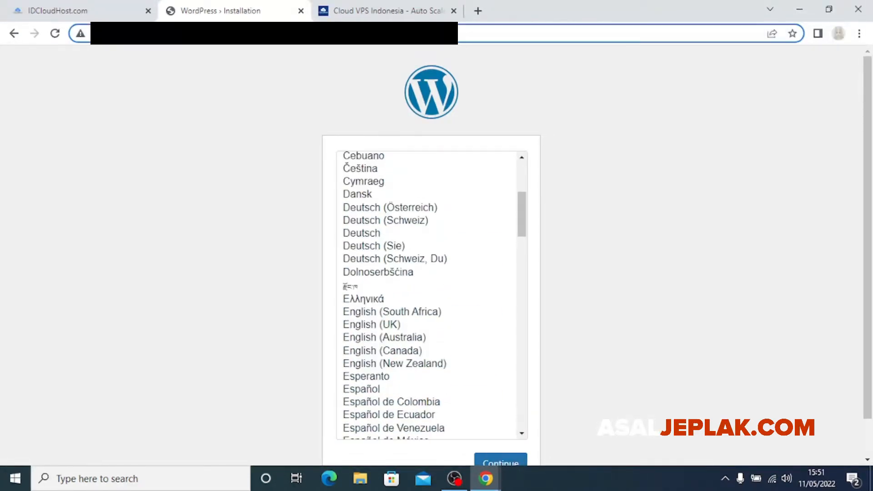
left_click(637, 136)
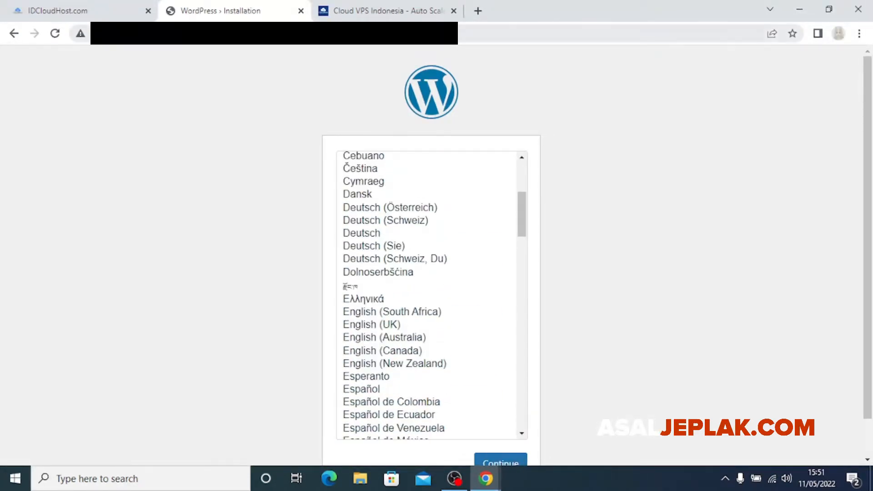
scroll(637, 182, "down", 1)
scroll(637, 182, "up", 1)
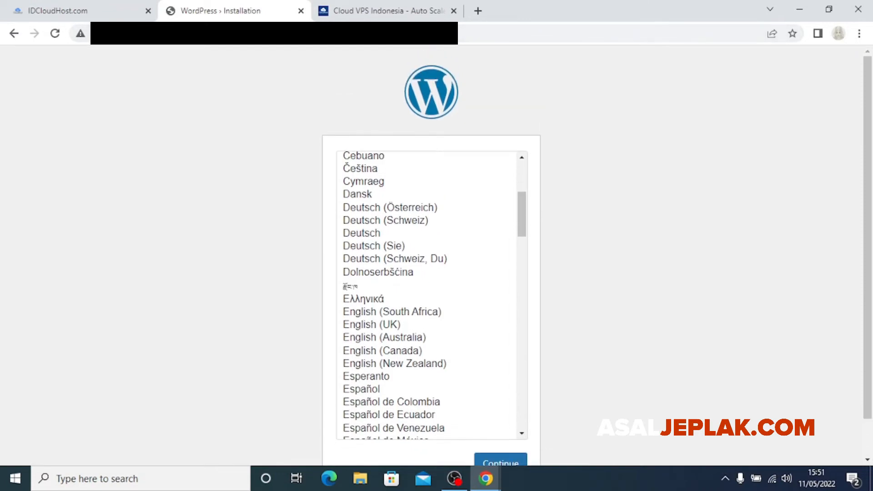
scroll(431, 296, "down", 10)
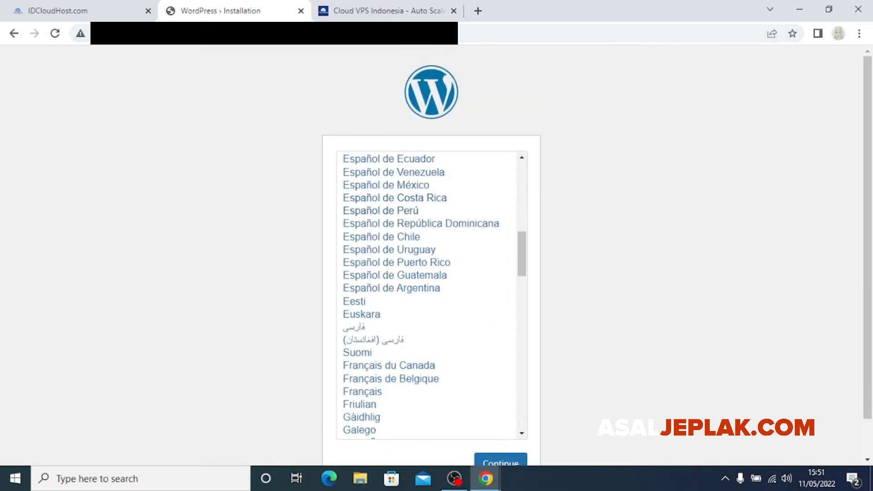
left_click(400, 294)
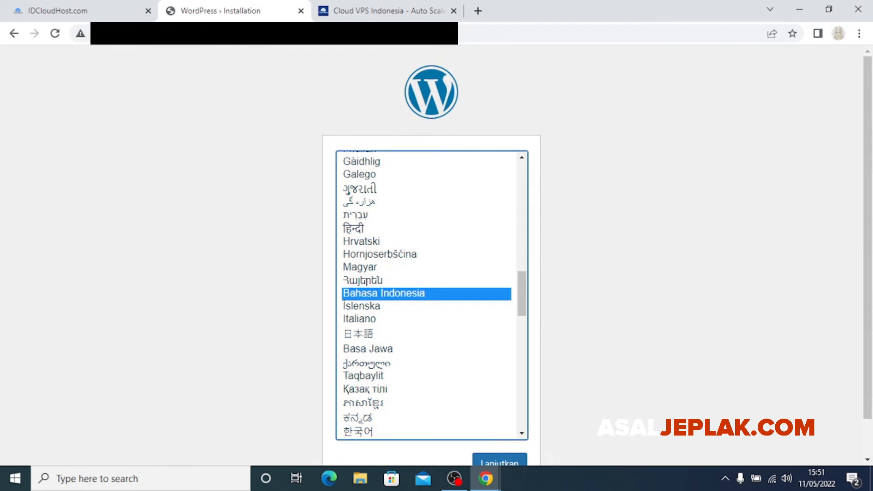
scroll(501, 455, "down", 1)
left_click(500, 422)
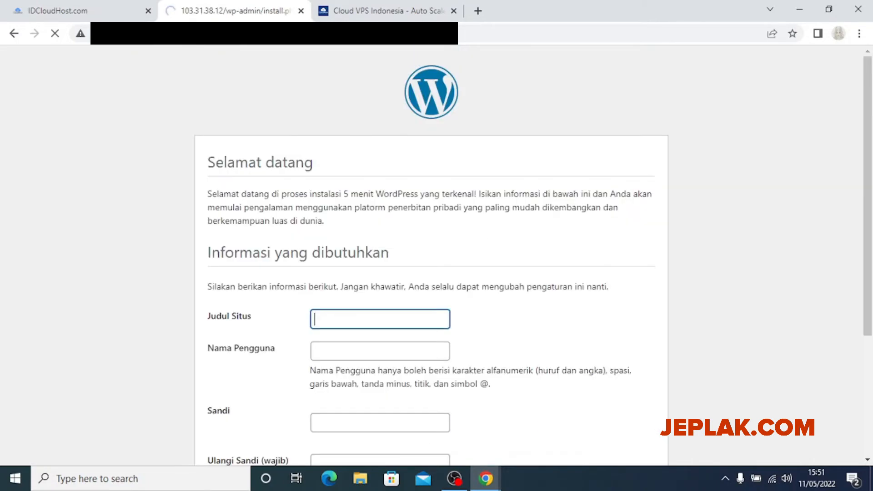
Enter site title 'Demo Asaljeplak', username 'admin' and a custom password
scroll(431, 256, "down", 2)
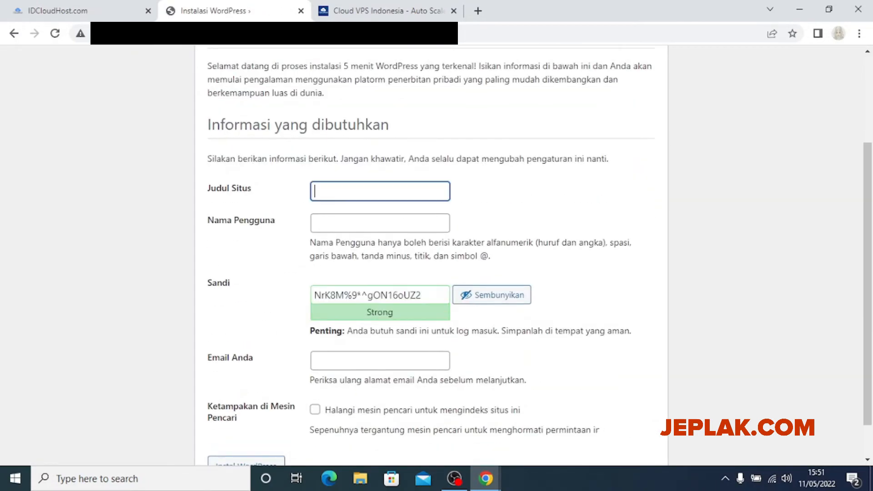
type("Demo Asaljeplak")
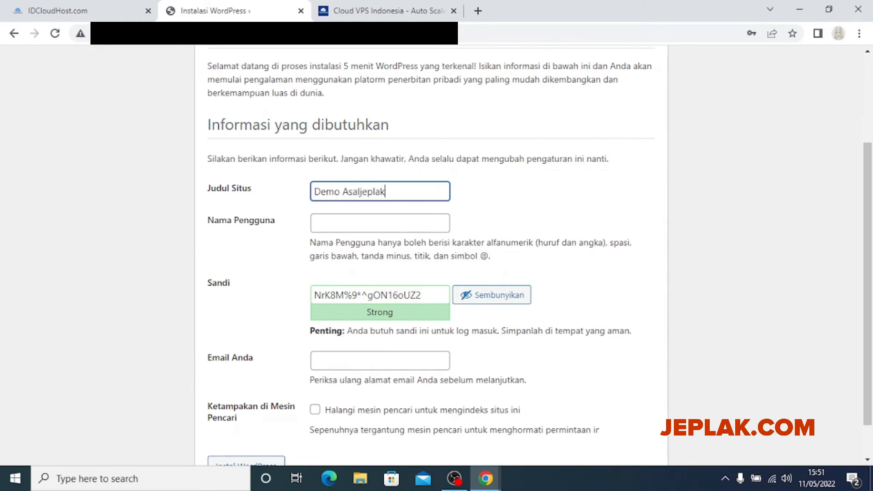
left_click(380, 223)
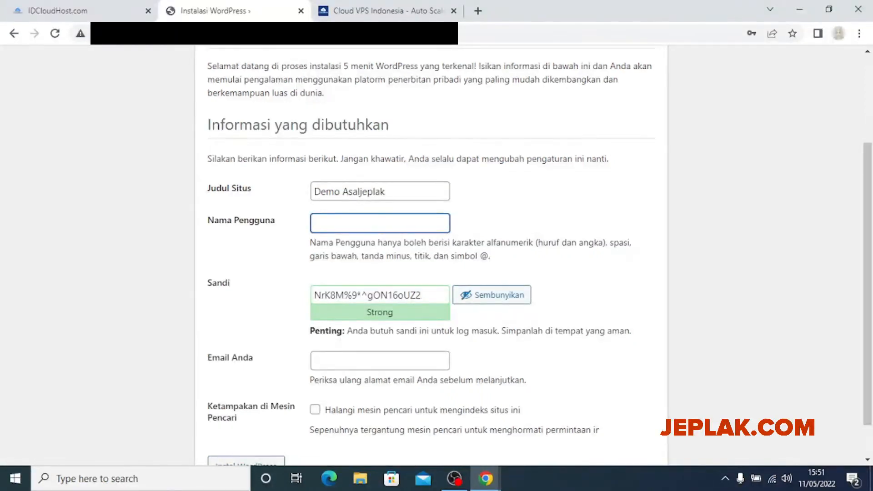
type("admibn")
key("BackSpace")
key("BackSpace")
type("n")
key("Tab")
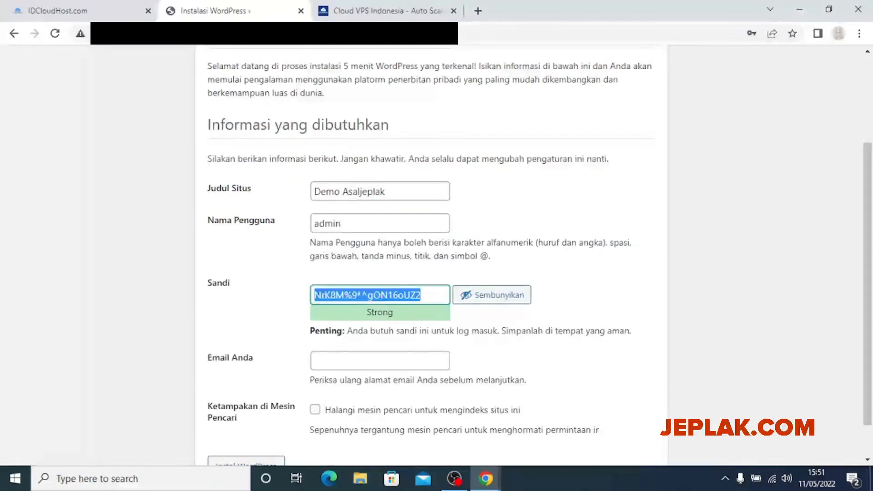
key("Tab")
key("Return")
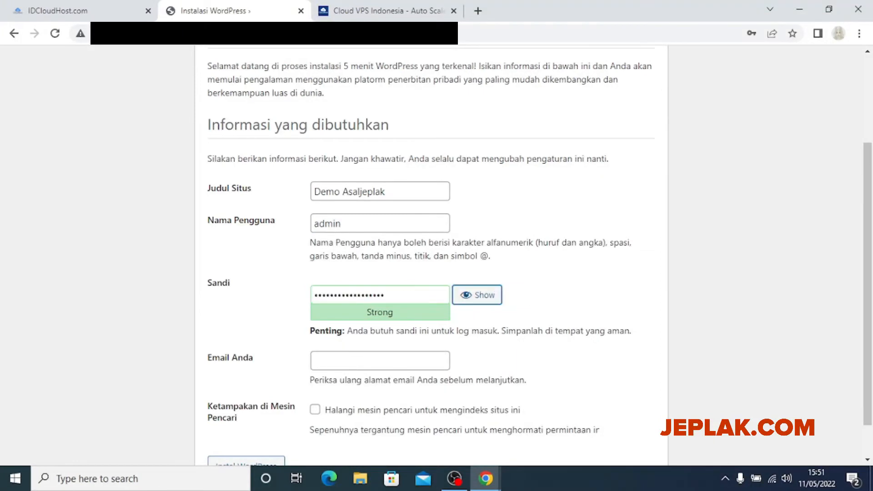
key("shift+Tab")
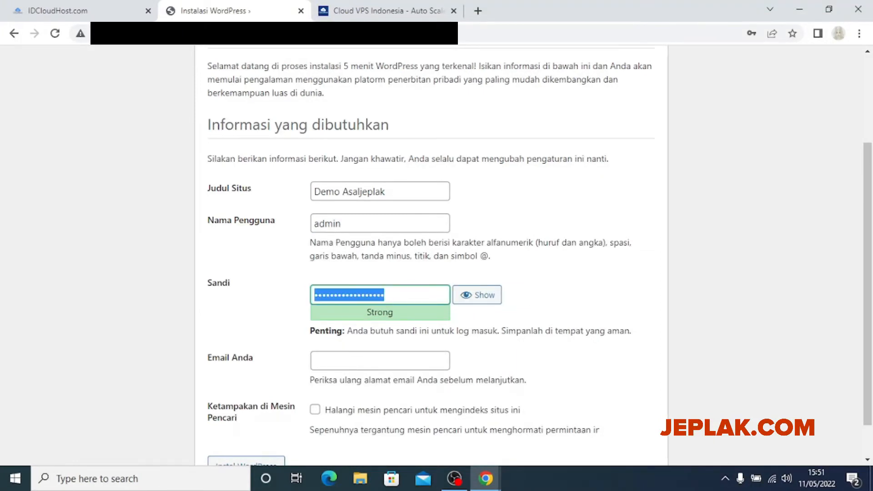
type("********")
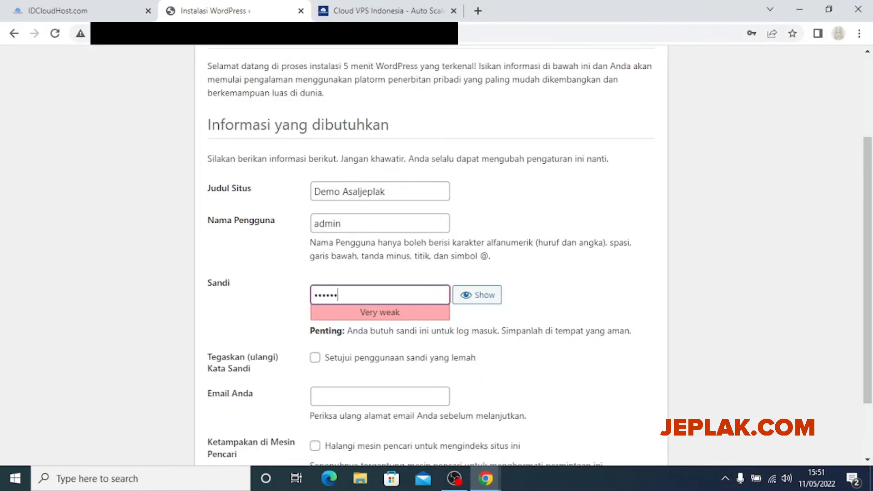
type("***")
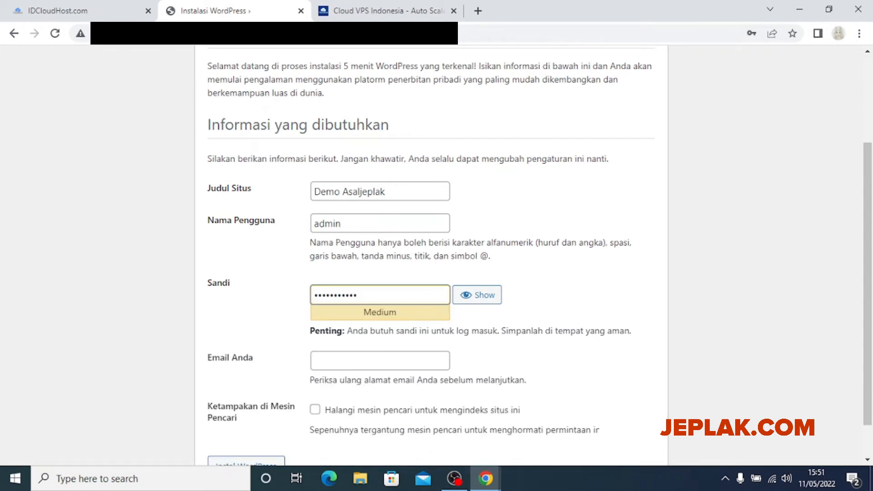
Fill in the site e-mail address and run the WordPress installation
scroll(380, 317, "down", 1)
left_click(380, 317)
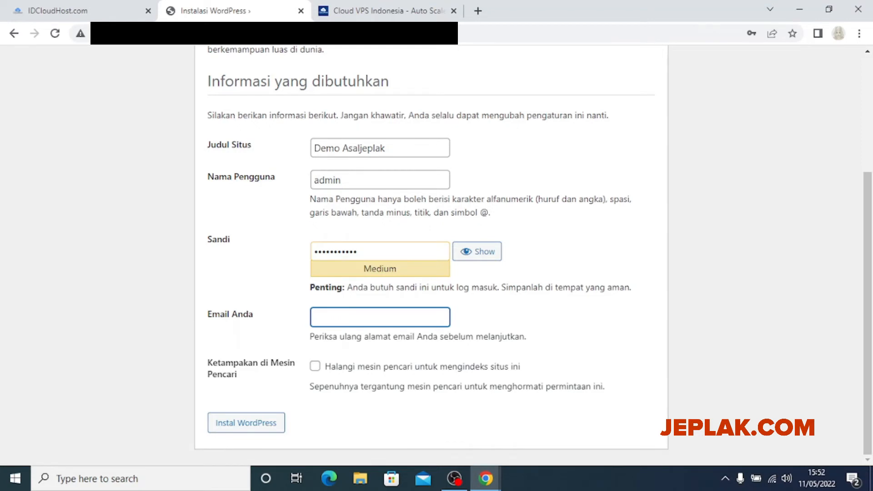
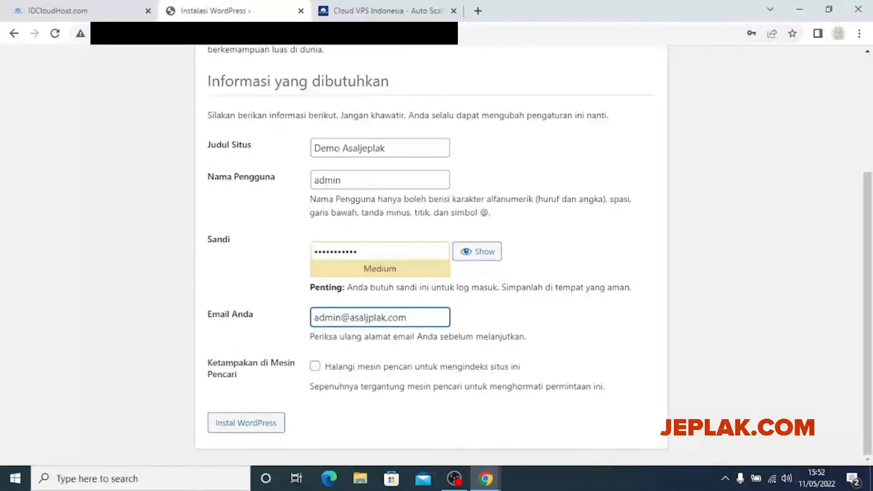
scroll(431, 255, "up", 1)
scroll(431, 255, "down", 1)
left_click(545, 318)
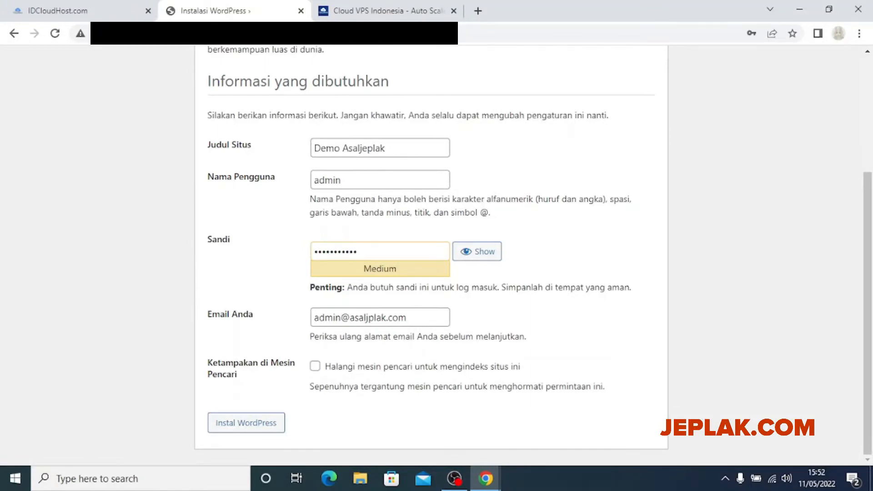
scroll(431, 254, "up", 3)
scroll(432, 255, "down", 3)
scroll(431, 255, "up", 2)
scroll(431, 255, "down", 2)
scroll(431, 254, "up", 2)
scroll(431, 255, "down", 2)
scroll(431, 255, "up", 2)
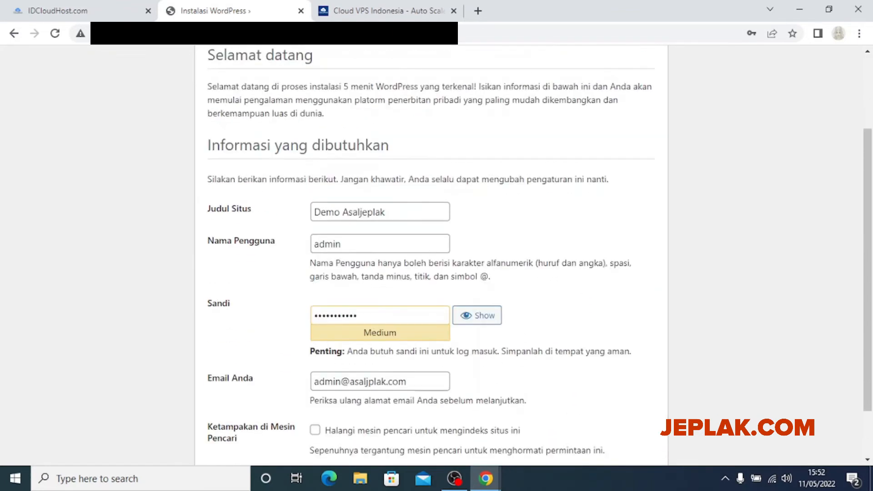
scroll(431, 255, "down", 2)
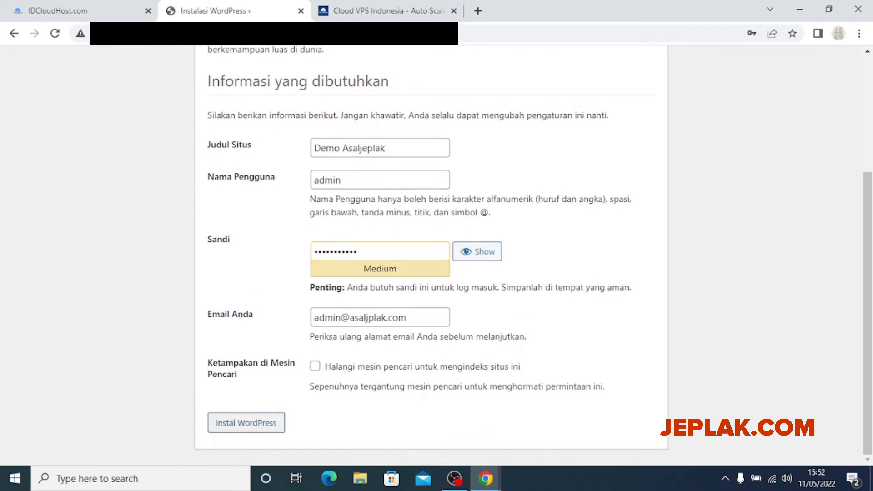
left_click(246, 423)
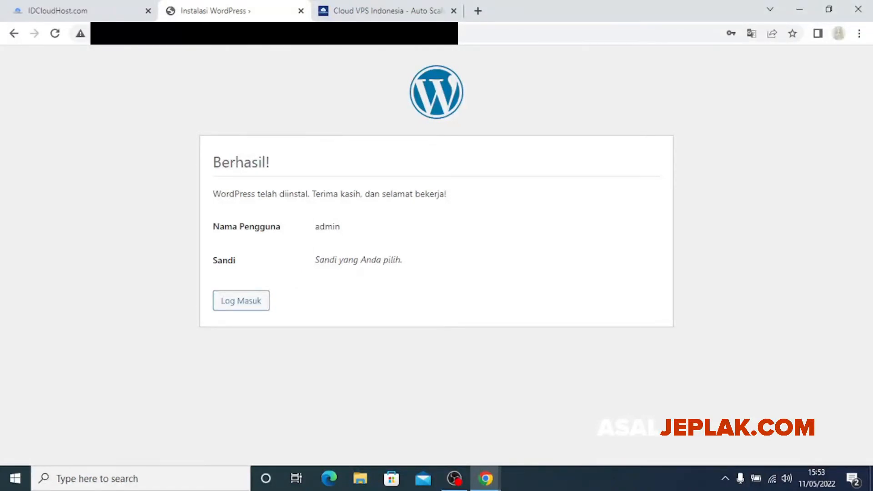
Log in to WordPress admin as admin with the saved password and Ingat Saya ticked
left_click(241, 300)
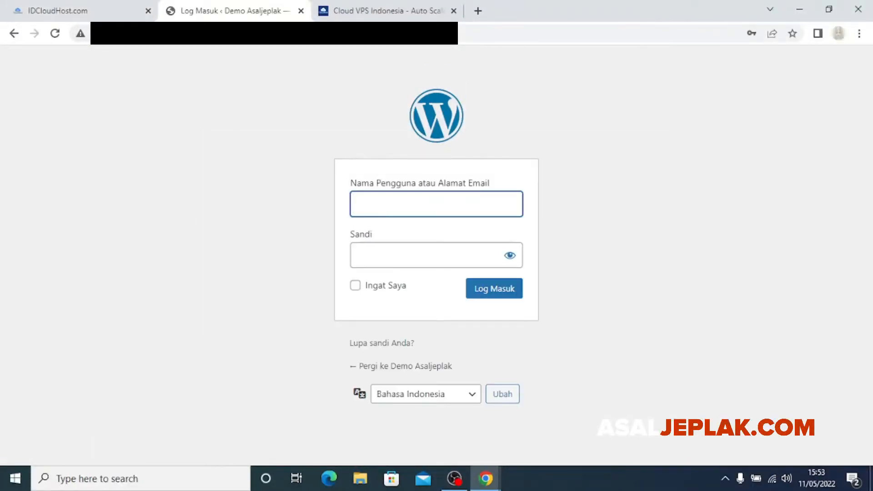
type("admin")
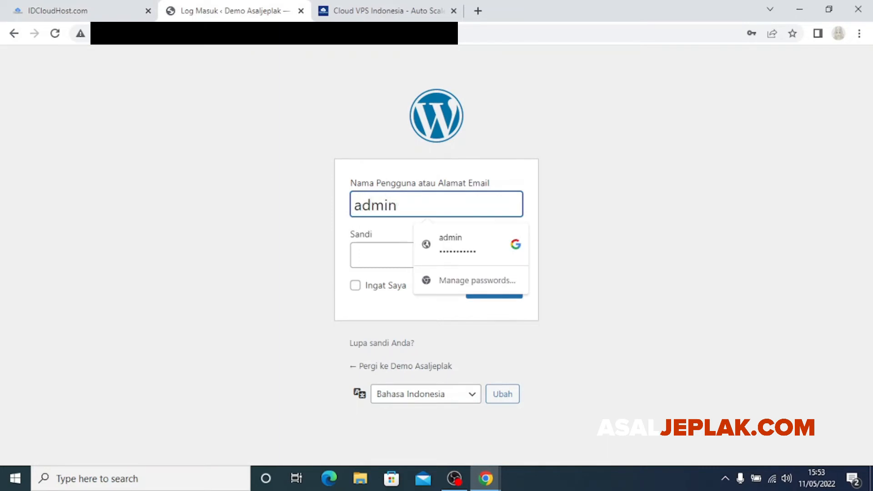
key("Down")
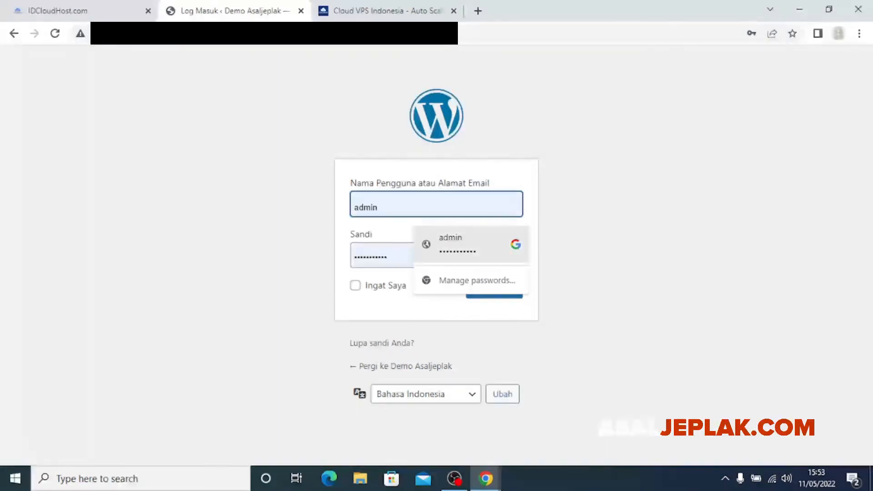
key("Return")
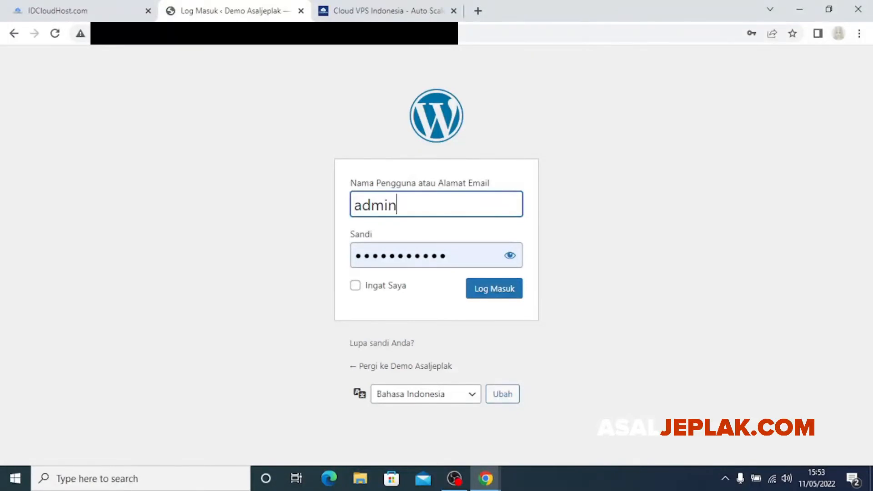
double_click(376, 205)
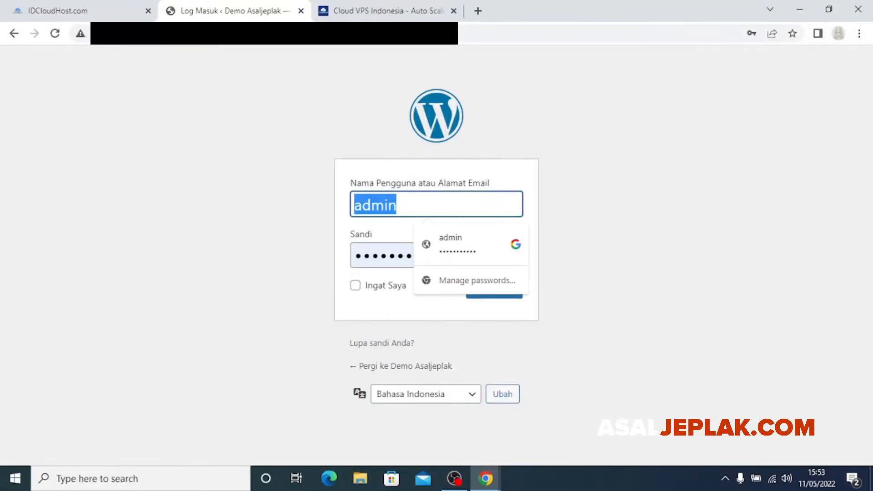
left_click(614, 237)
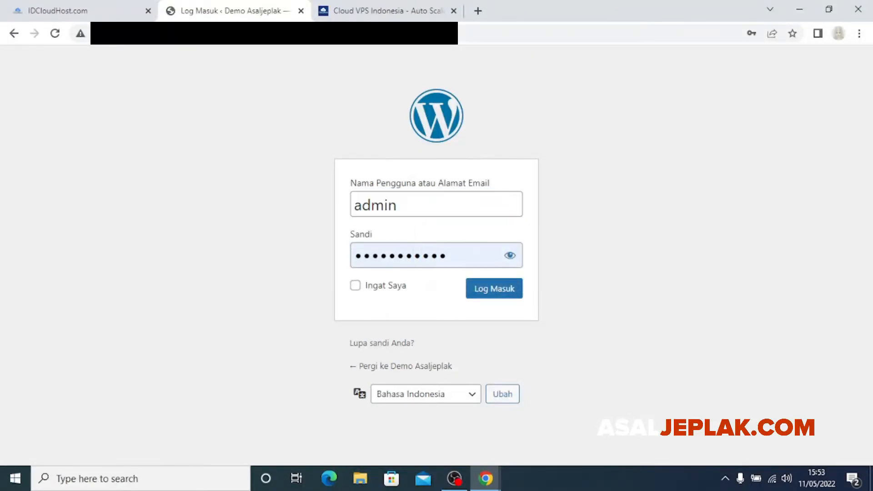
left_click(355, 285)
left_click(494, 288)
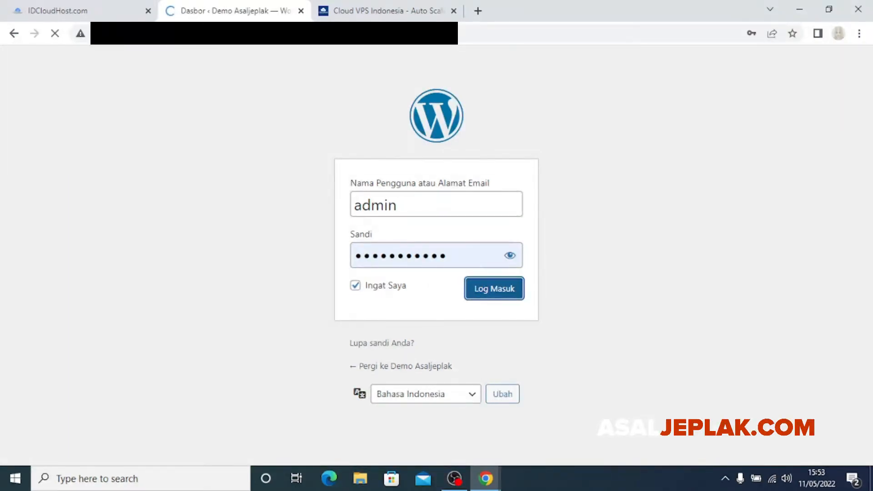
Return to the IDCloudHost tab showing the Wordpress-demo server page
scroll(488, 266, "down", 5)
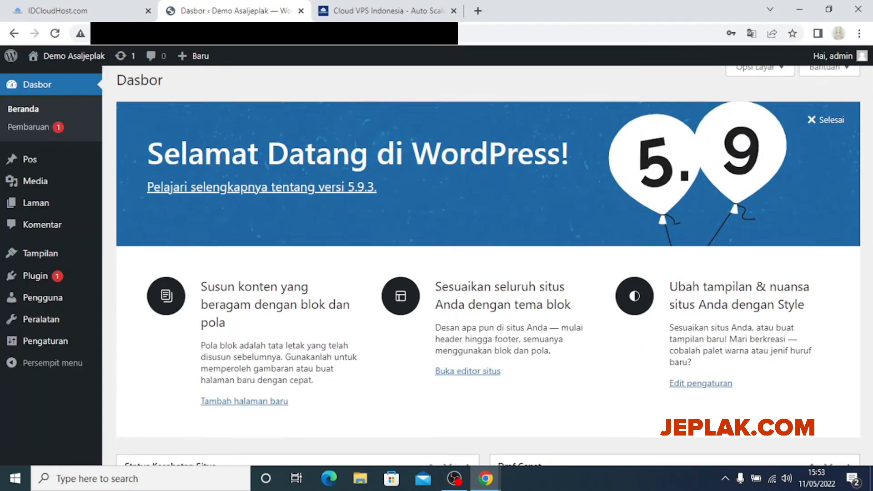
scroll(489, 266, "up", 2)
scroll(494, 266, "up", 2)
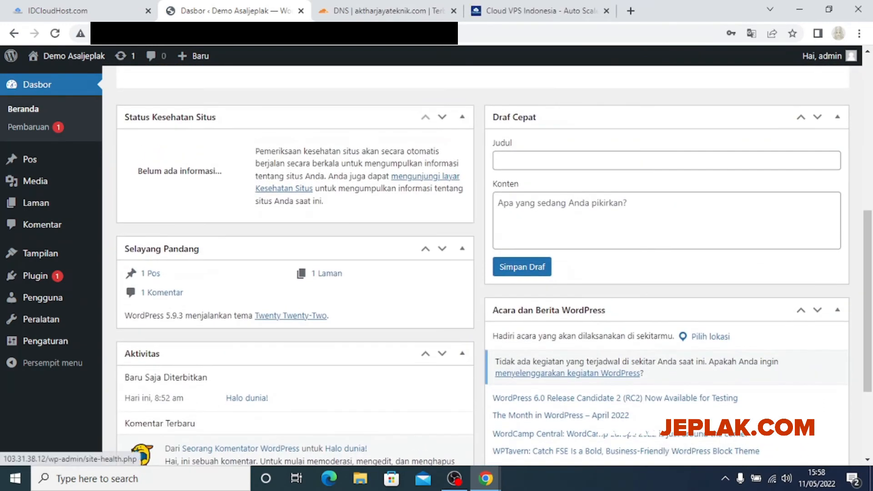
scroll(424, 177, "up", 6)
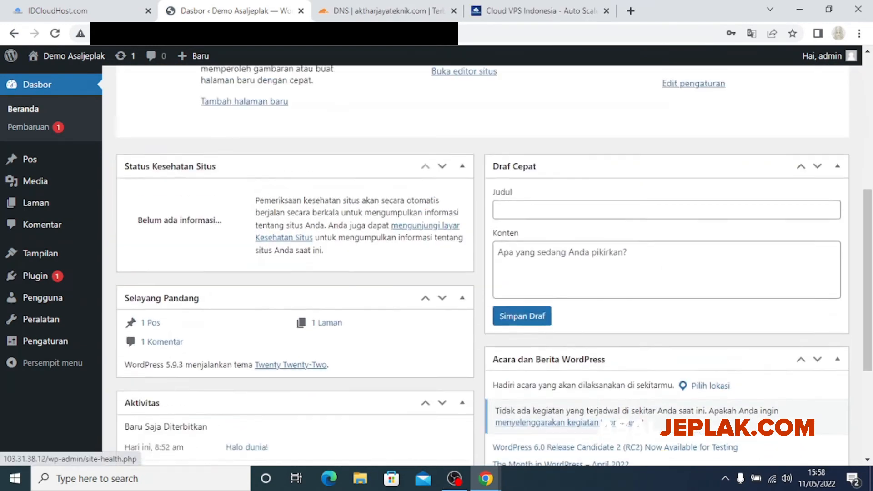
left_click(98, 11)
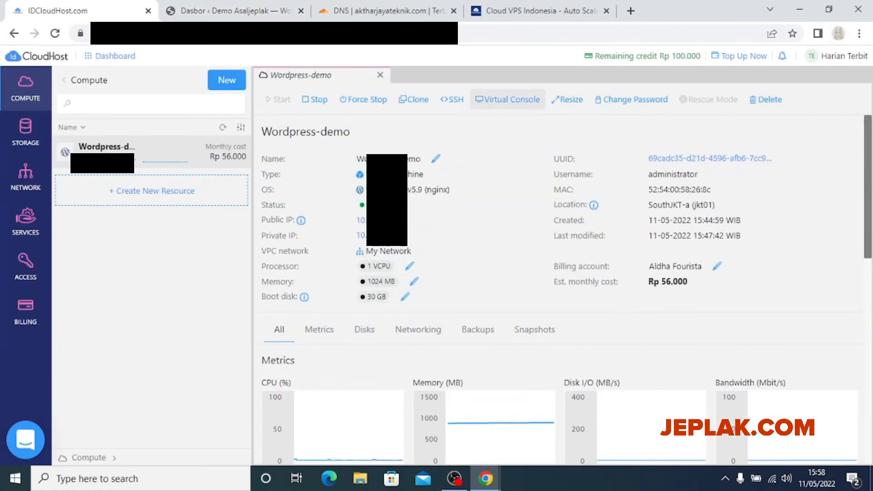
Open the Wordpress-demo console, click into its login fields, then close it to the Dashboard
left_click(508, 99)
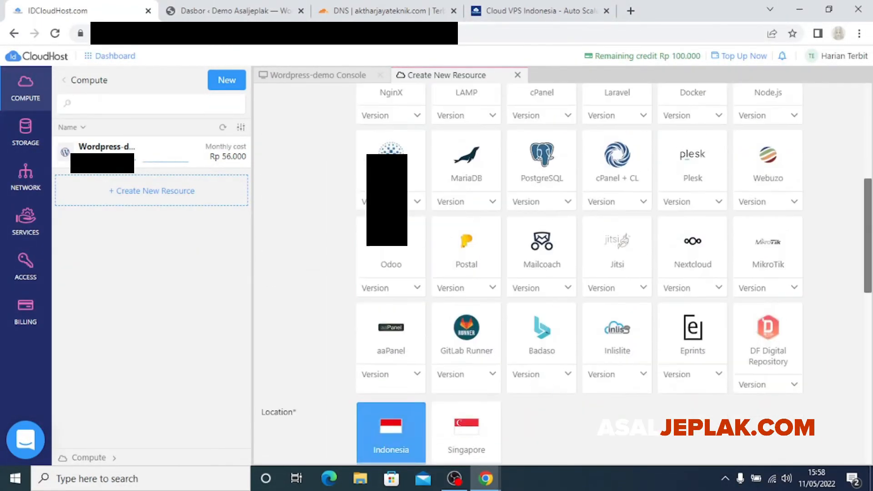
scroll(558, 275, "down", 12)
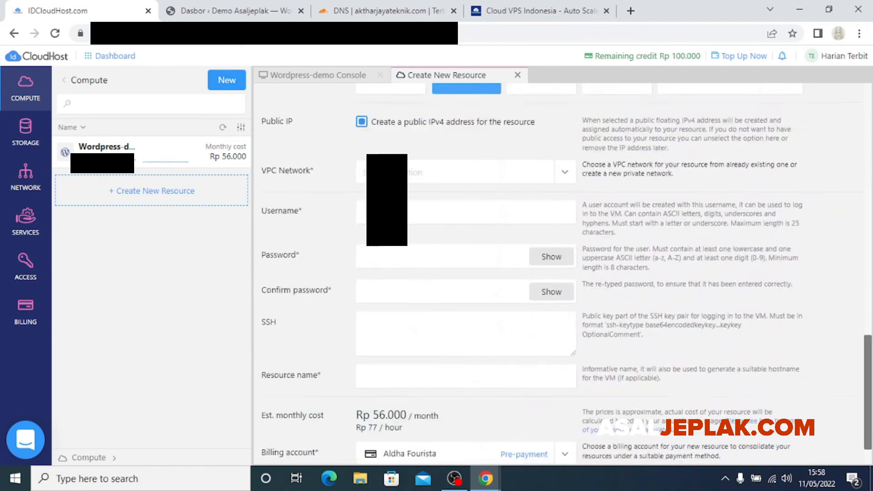
scroll(559, 275, "up", 2)
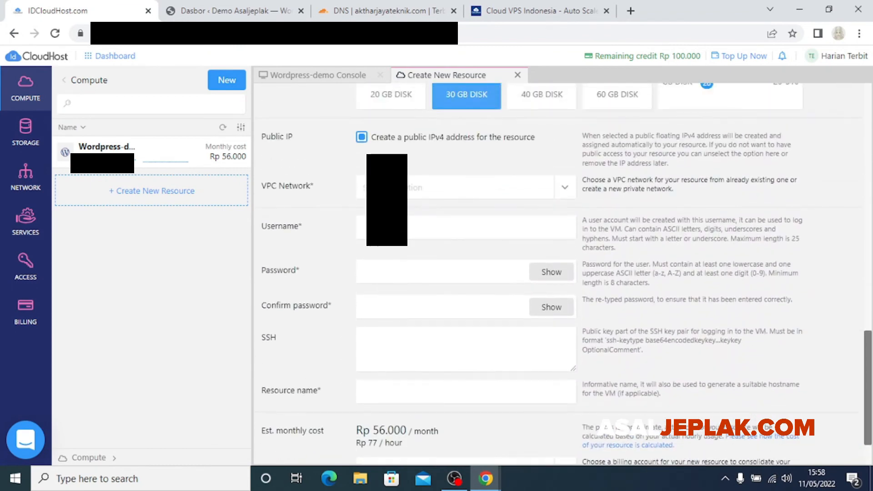
left_click(387, 228)
left_click(329, 251)
left_click(387, 272)
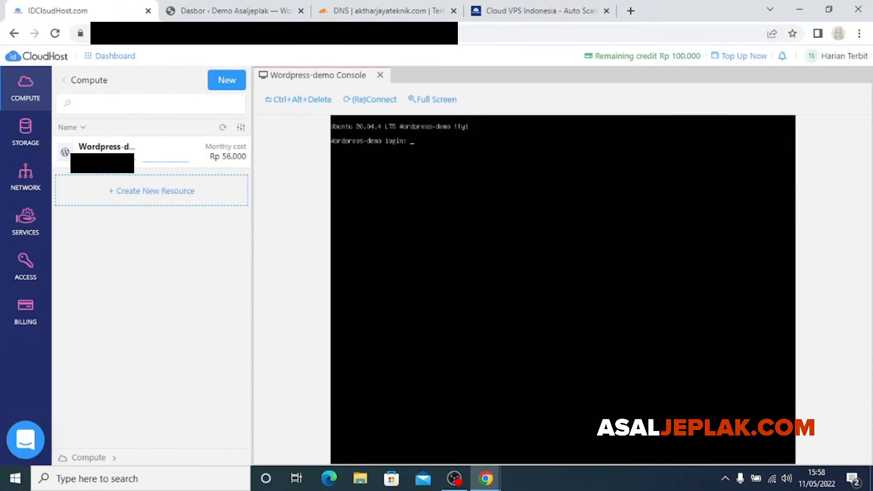
left_click(380, 75)
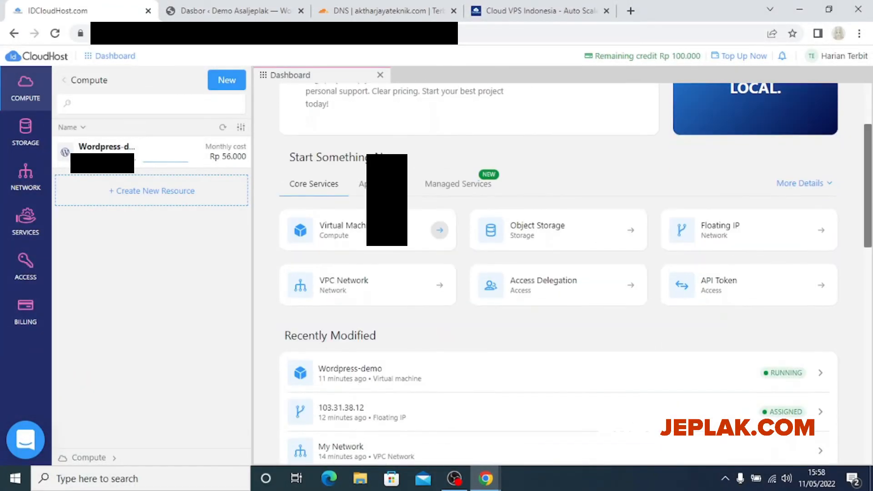
scroll(569, 273, "up", 3)
Open Wordpress-demo from the Compute list and review its metrics and disks (1 vCPU, 1024 MB, 30 GB)
left_click(109, 151)
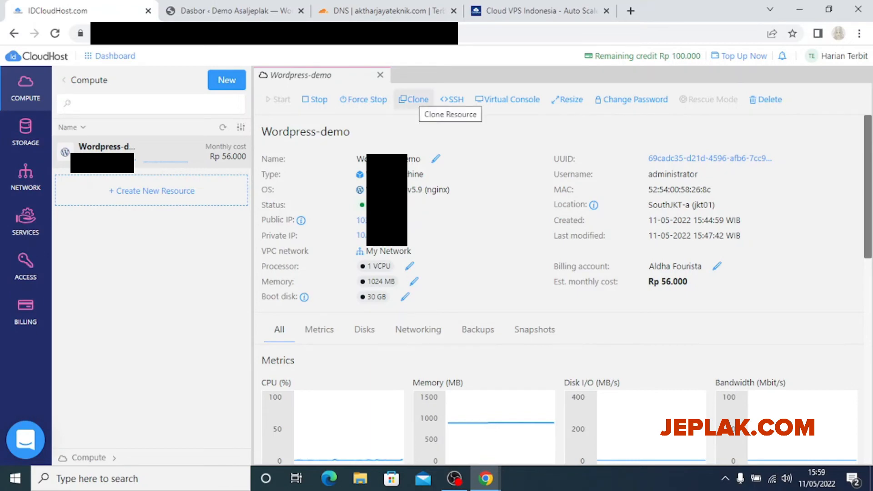
scroll(559, 273, "down", 10)
scroll(559, 273, "up", 5)
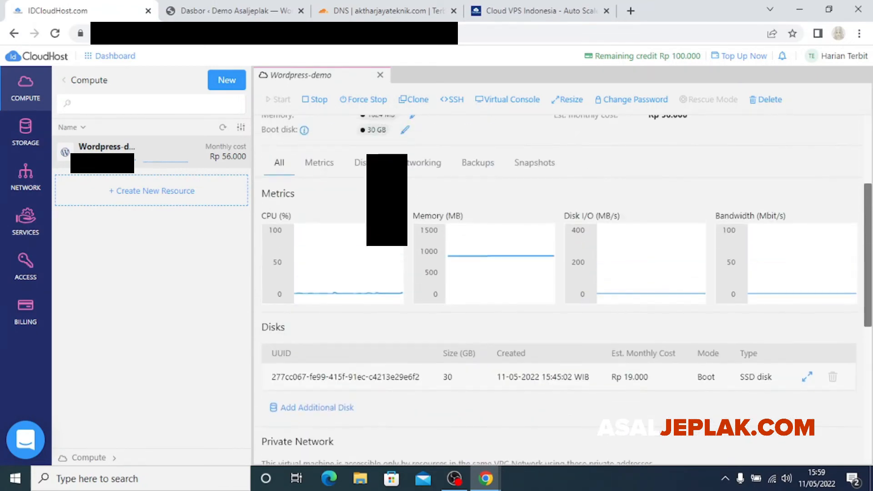
scroll(560, 273, "up", 4)
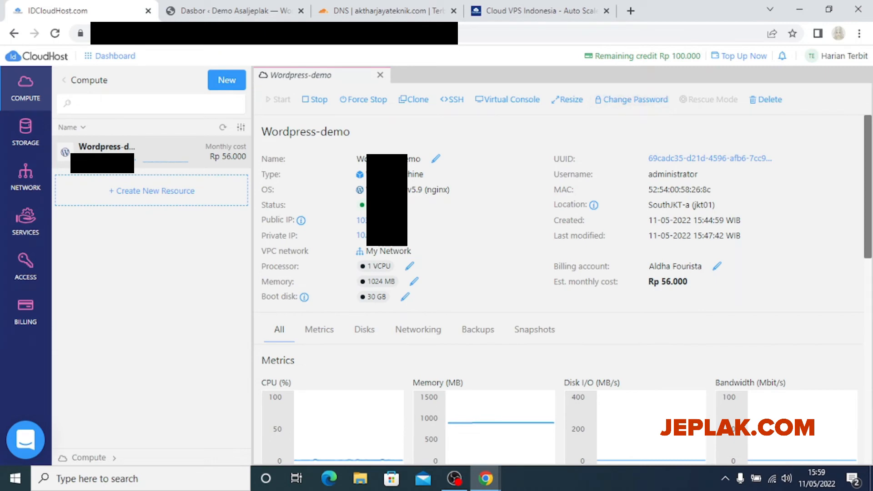
scroll(560, 291, "down", 2)
scroll(560, 291, "down", 2)
scroll(560, 291, "up", 4)
scroll(559, 291, "down", 2)
scroll(559, 291, "up", 1)
scroll(560, 292, "down", 2)
scroll(559, 291, "up", 2)
scroll(387, 234, "down", 1)
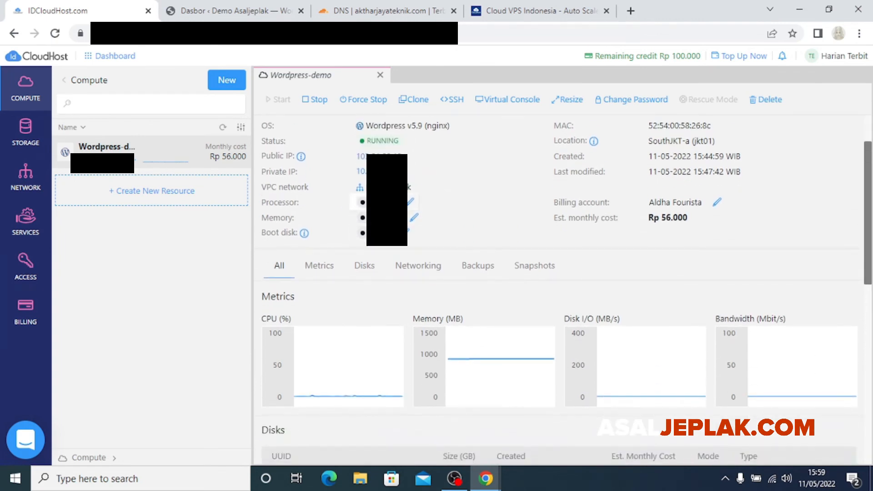
left_click(391, 203)
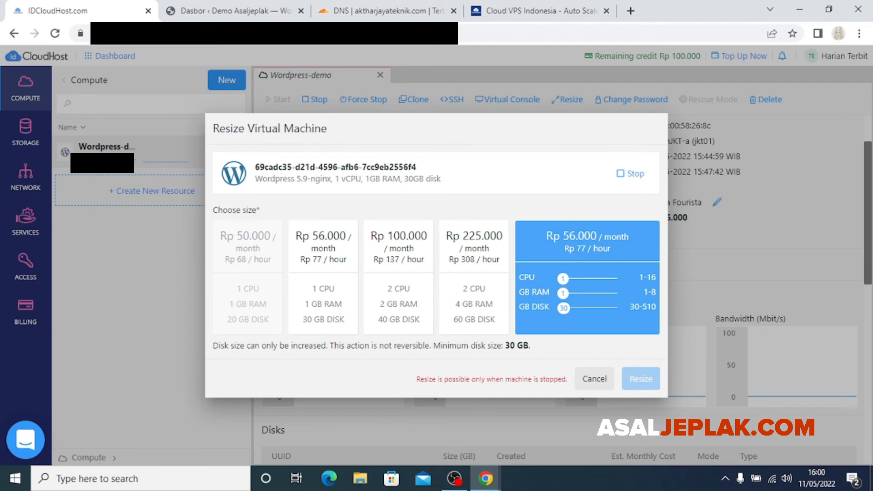
left_click_drag(563, 278, 563, 308)
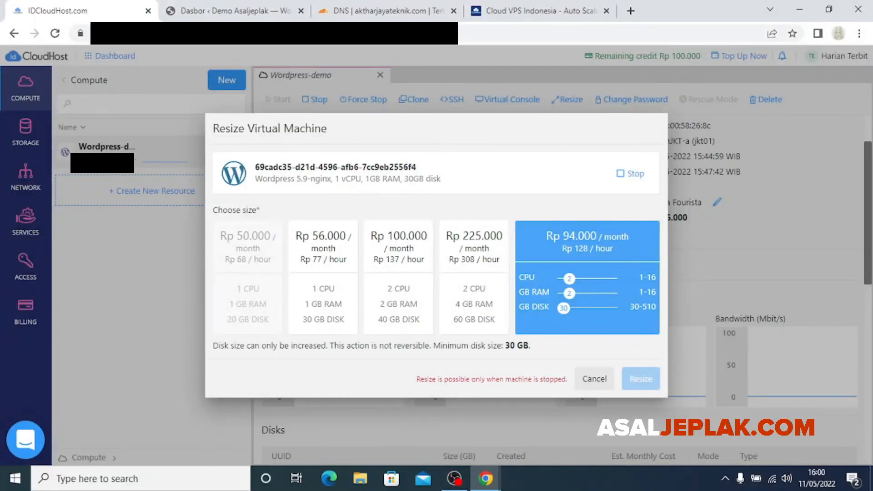
left_click(594, 379)
scroll(564, 291, "up", 1)
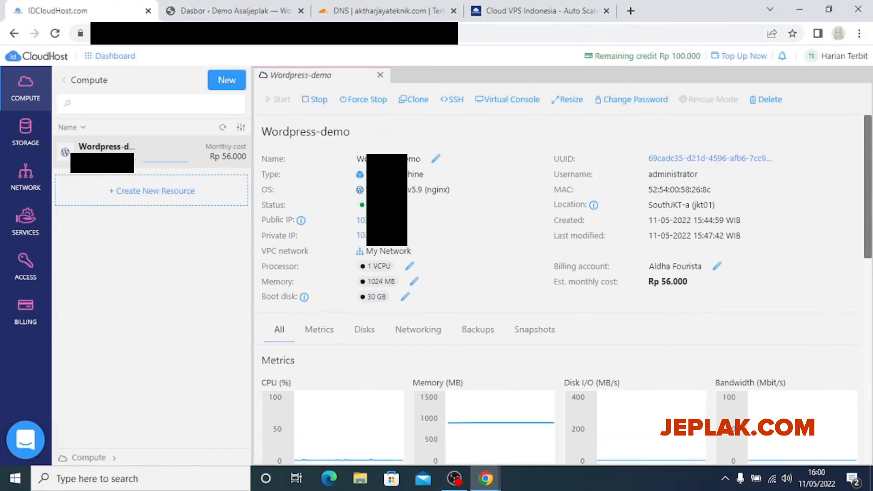
scroll(564, 291, "down", 4)
scroll(564, 291, "up", 4)
scroll(559, 287, "down", 5)
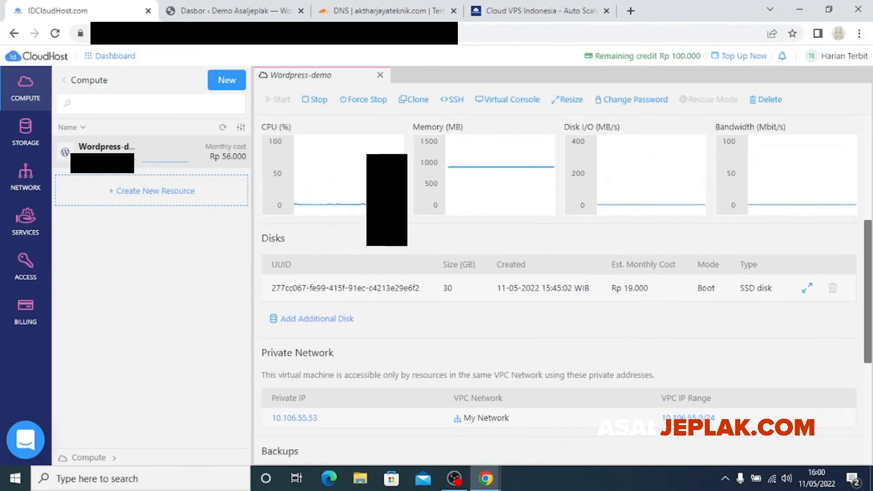
scroll(559, 286, "down", 3)
scroll(559, 286, "up", 8)
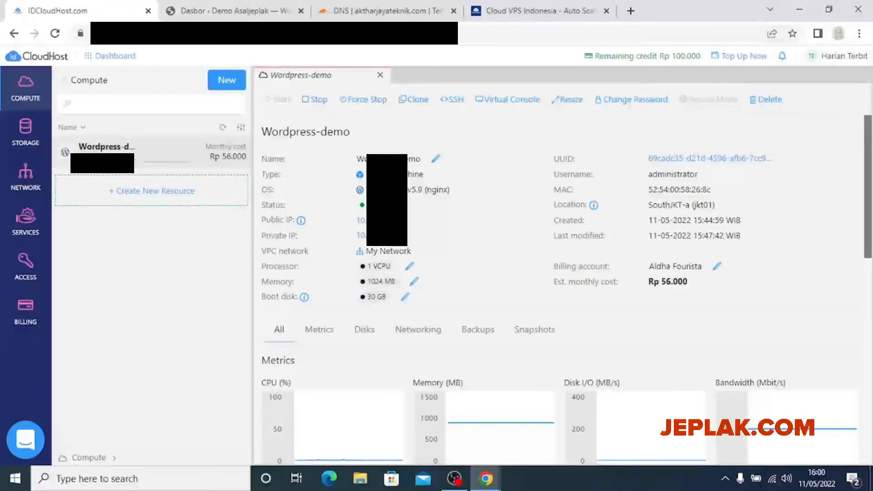
scroll(558, 291, "down", 3)
scroll(558, 290, "up", 3)
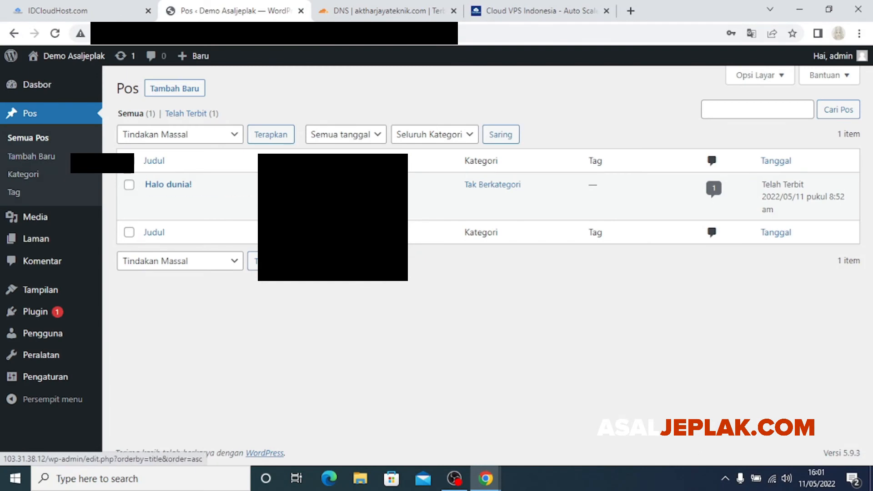
Browse the WordPress Tema, Pengaturan, Pengguna and Plugin pages, then return to Dasbor
mouse_move(67, 56)
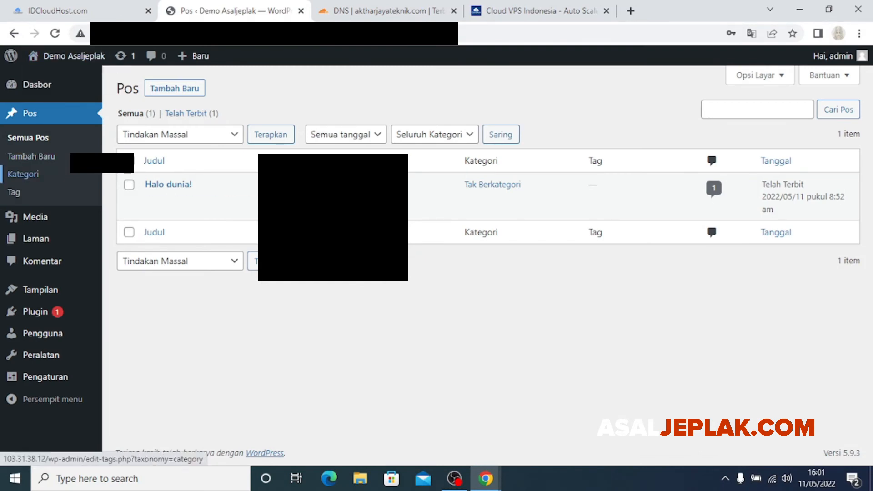
mouse_move(40, 289)
left_click(122, 289)
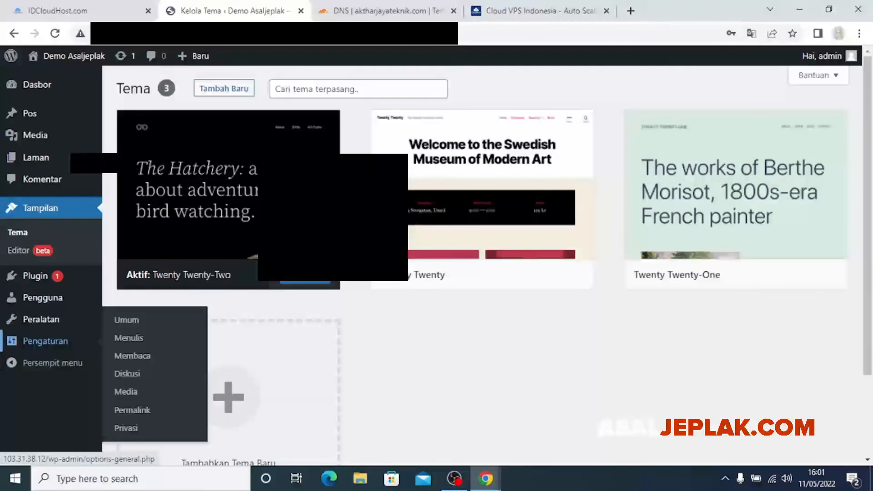
left_click(46, 341)
left_click(43, 252)
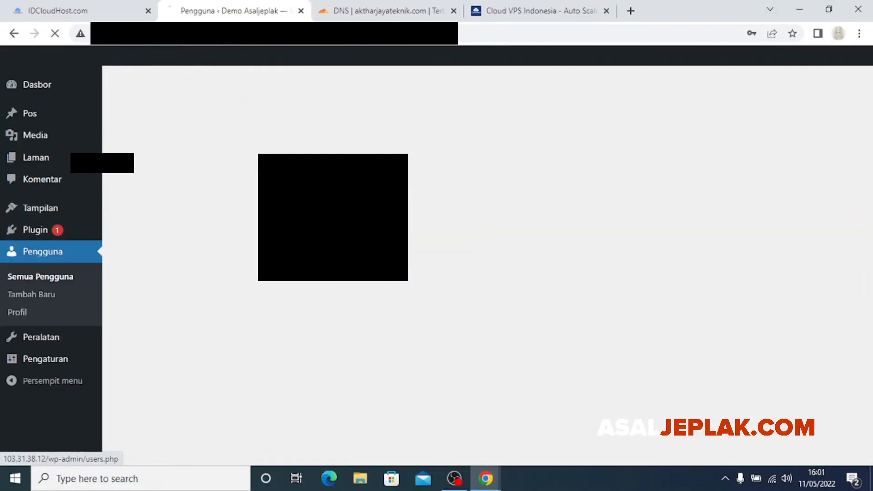
left_click(35, 229)
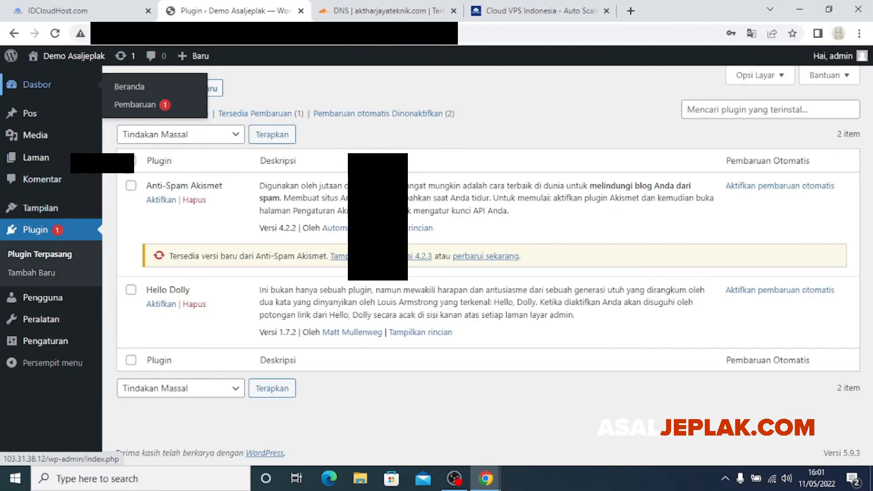
left_click(37, 85)
Collapse the WordPress admin menu and return to the IDCloudHost Wordpress-demo details
left_click(82, 11)
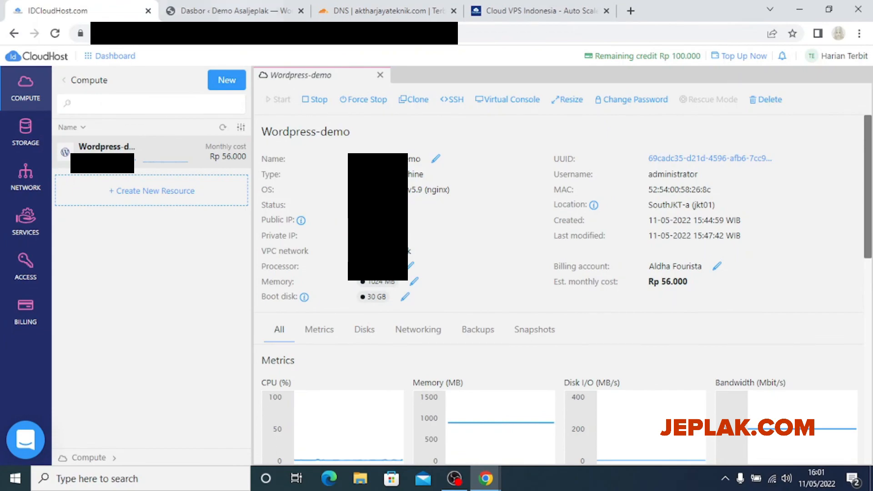
left_click(234, 10)
scroll(482, 266, "down", 5)
scroll(482, 266, "up", 8)
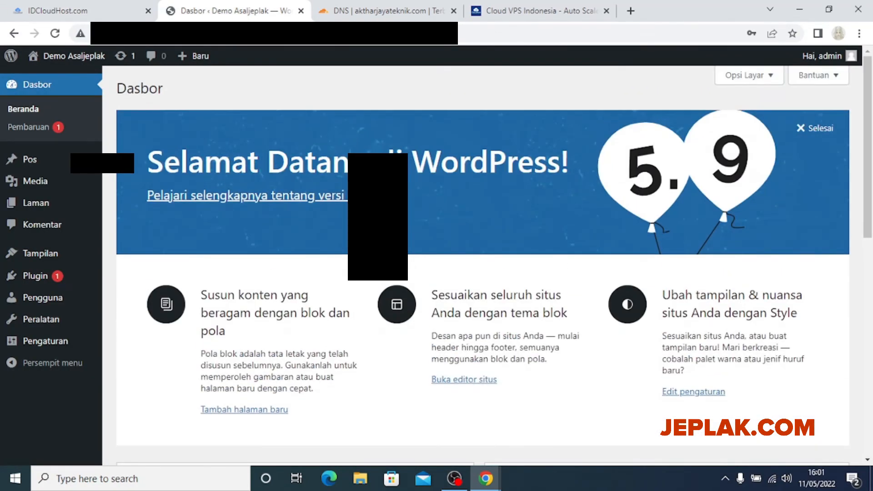
left_click(50, 363)
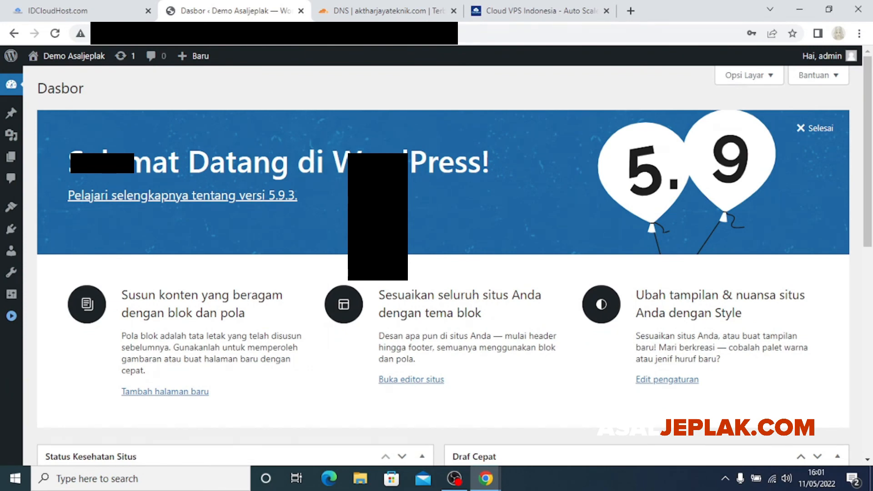
left_click(63, 10)
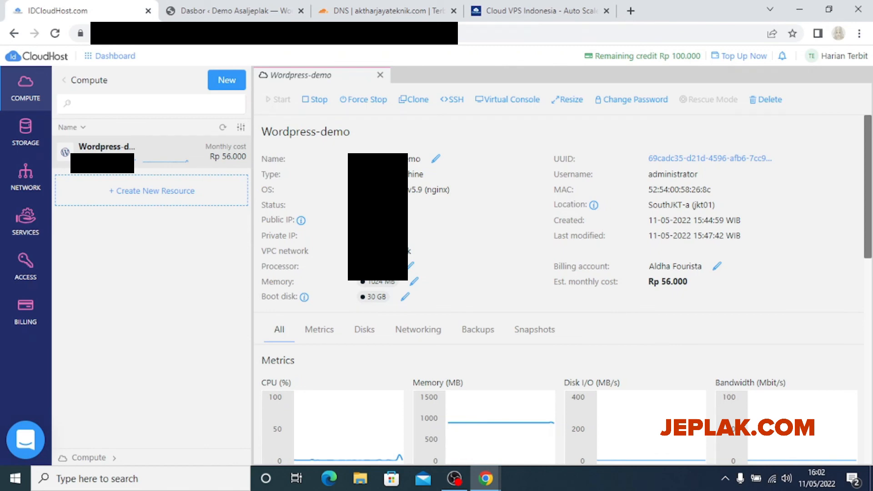
scroll(559, 295, "down", 4)
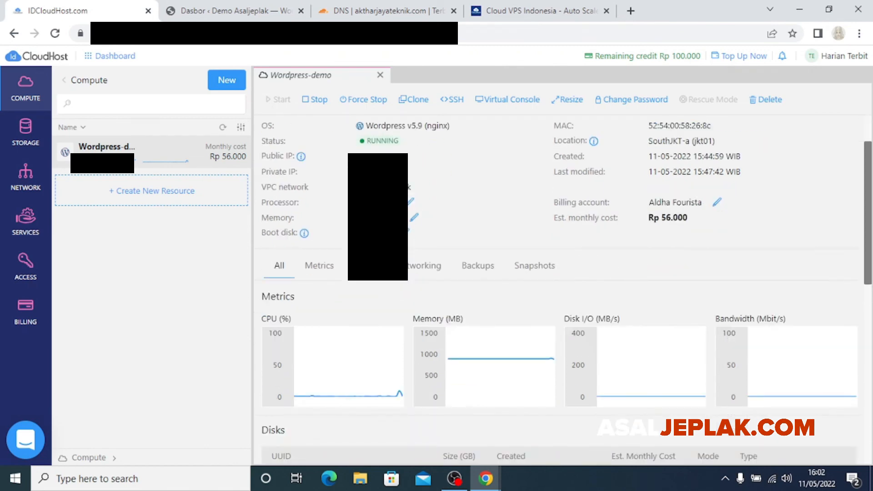
scroll(559, 296, "up", 4)
left_click(541, 10)
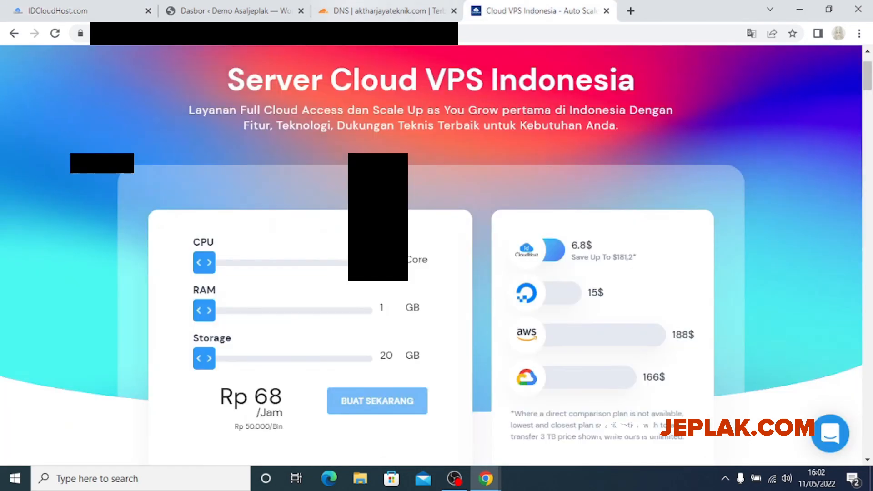
scroll(431, 254, "up", 1)
scroll(432, 254, "down", 1)
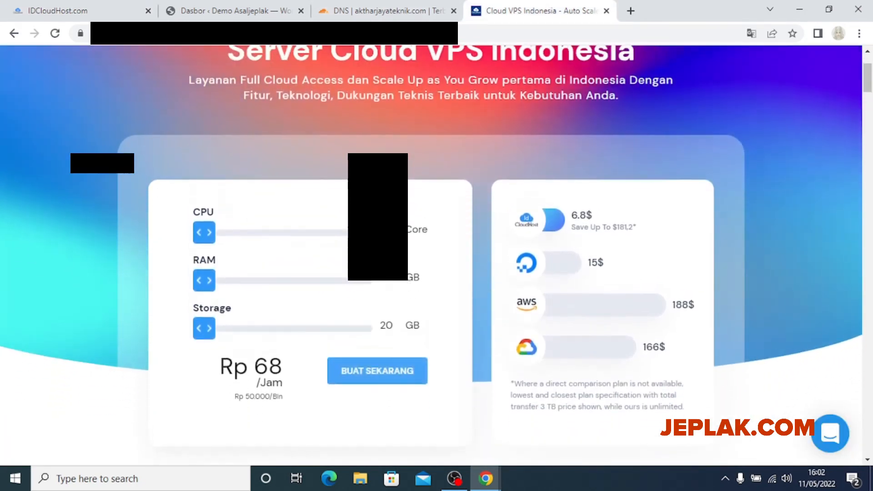
scroll(431, 254, "up", 1)
scroll(431, 254, "up", 1)
left_click(105, 11)
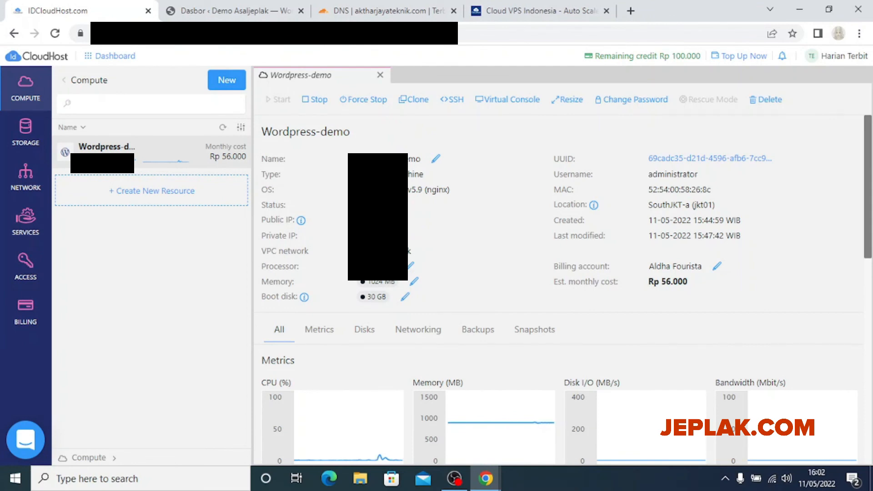
left_click(541, 11)
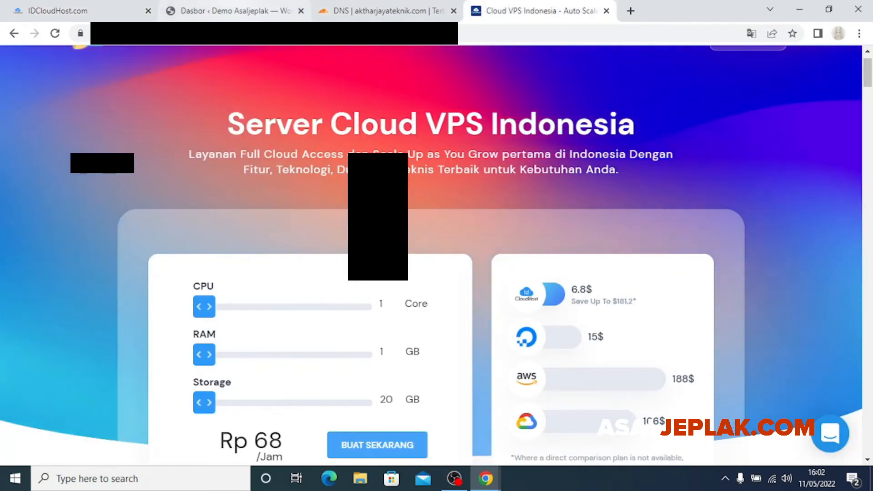
left_click(246, 11)
left_click(95, 11)
scroll(567, 291, "down", 10)
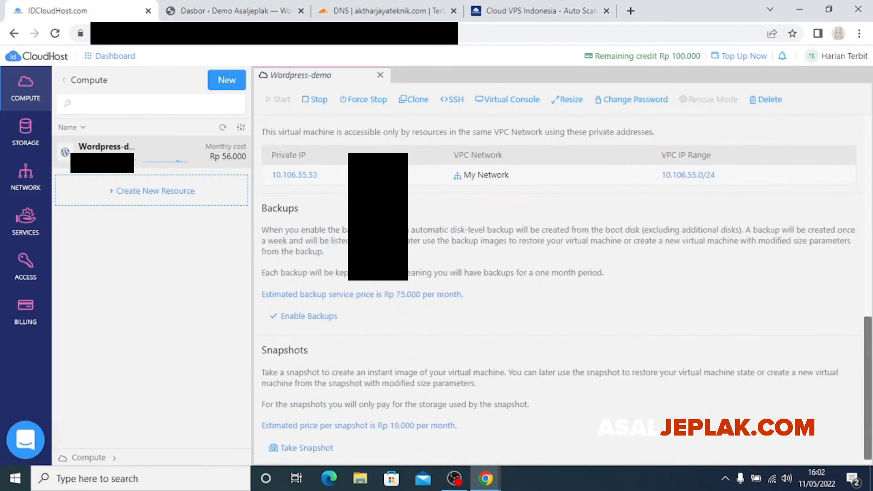
scroll(567, 291, "up", 7)
scroll(560, 291, "up", 4)
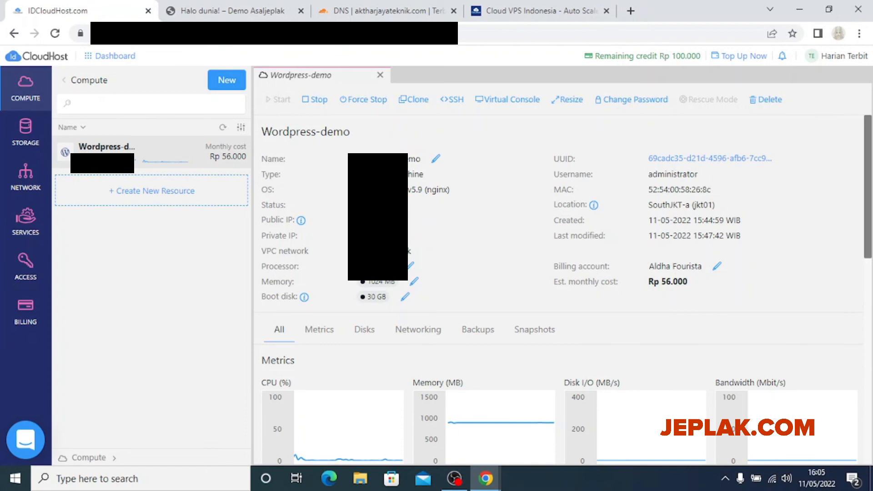
scroll(560, 291, "down", 9)
scroll(560, 291, "up", 9)
scroll(592, 296, "down", 7)
scroll(591, 295, "up", 7)
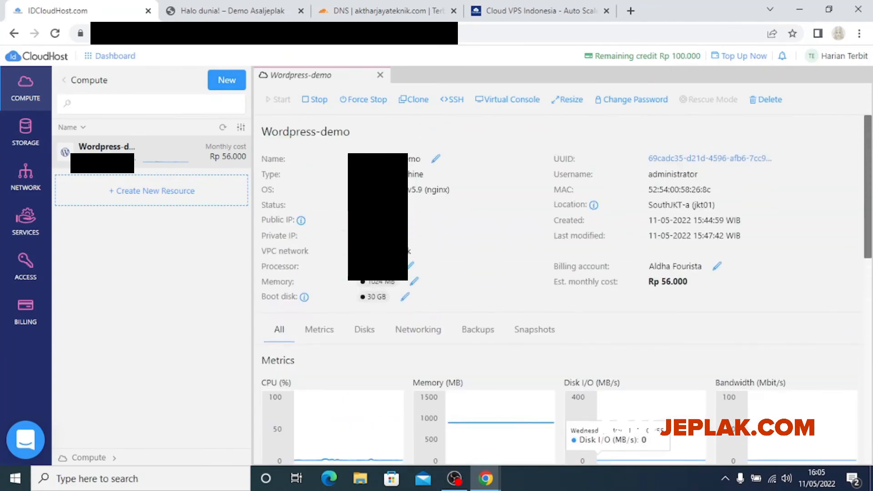